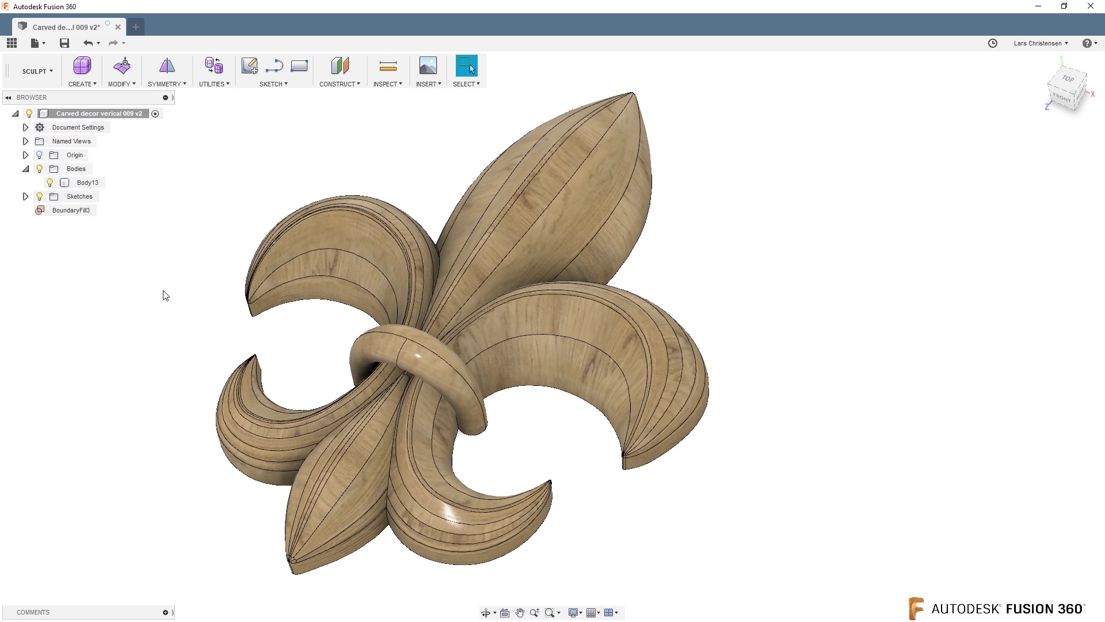
Step: Switch to the Model workspace and turn on design history capture for the carved decor design
click(46, 75)
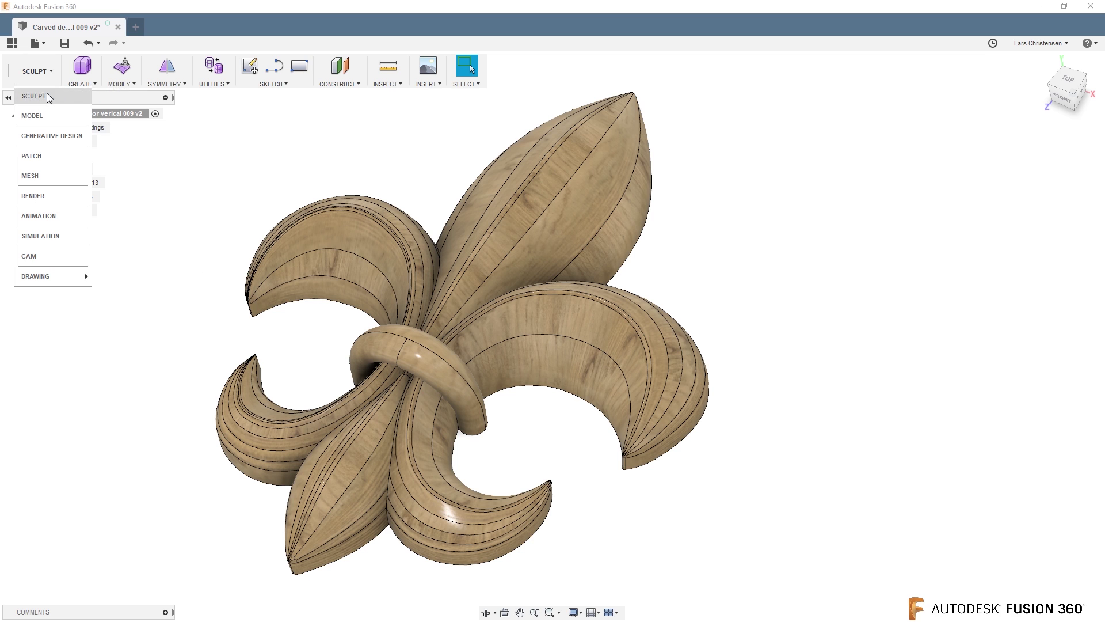
click(47, 92)
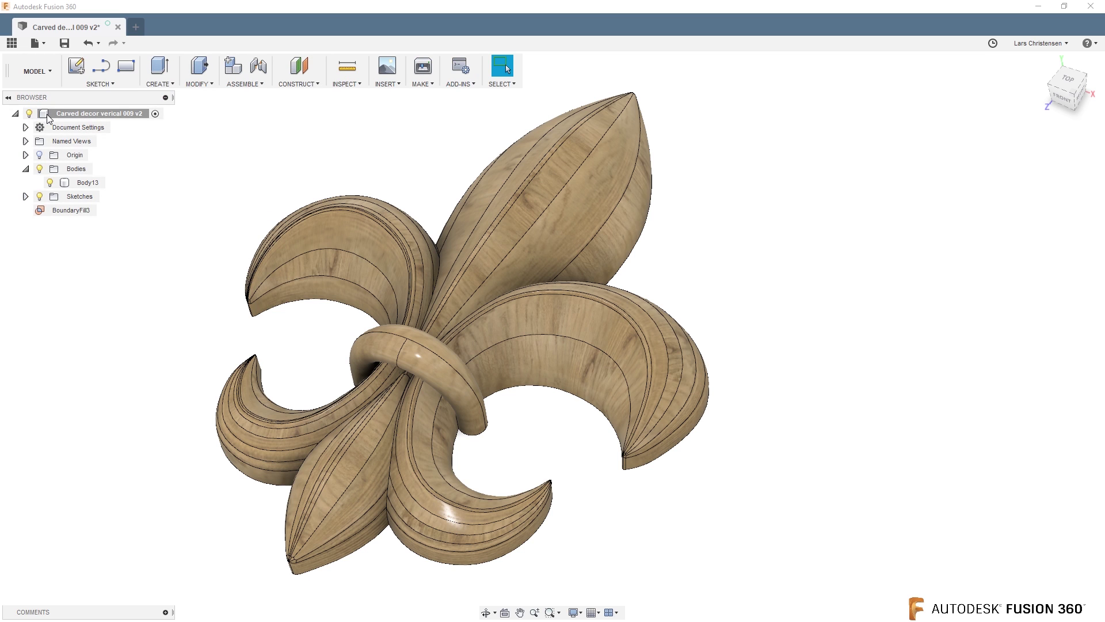
right_click(59, 115)
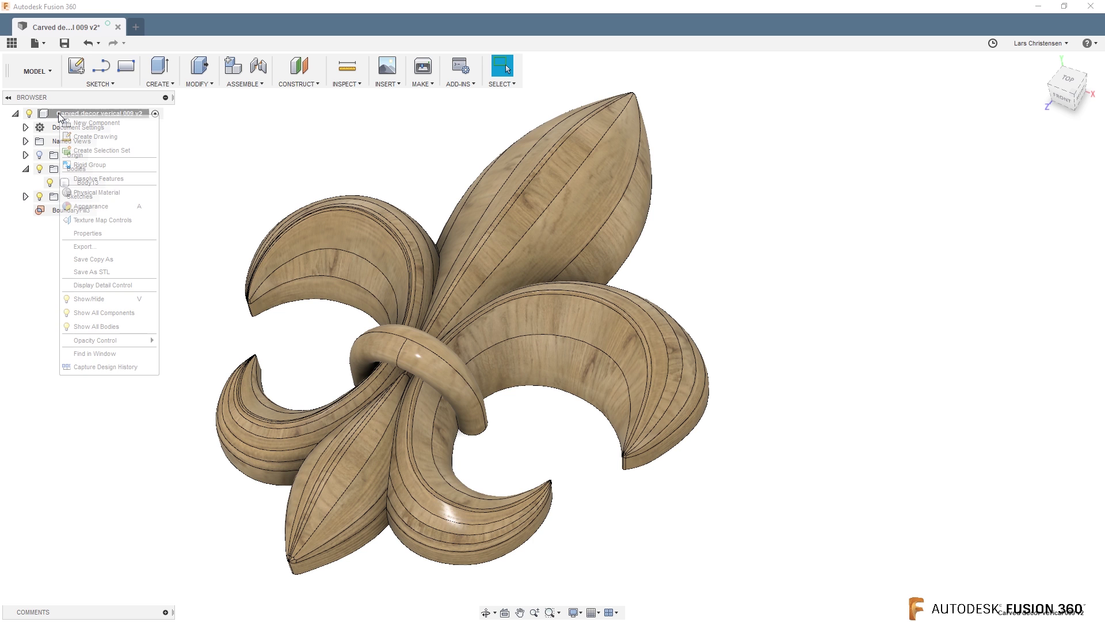
click(92, 371)
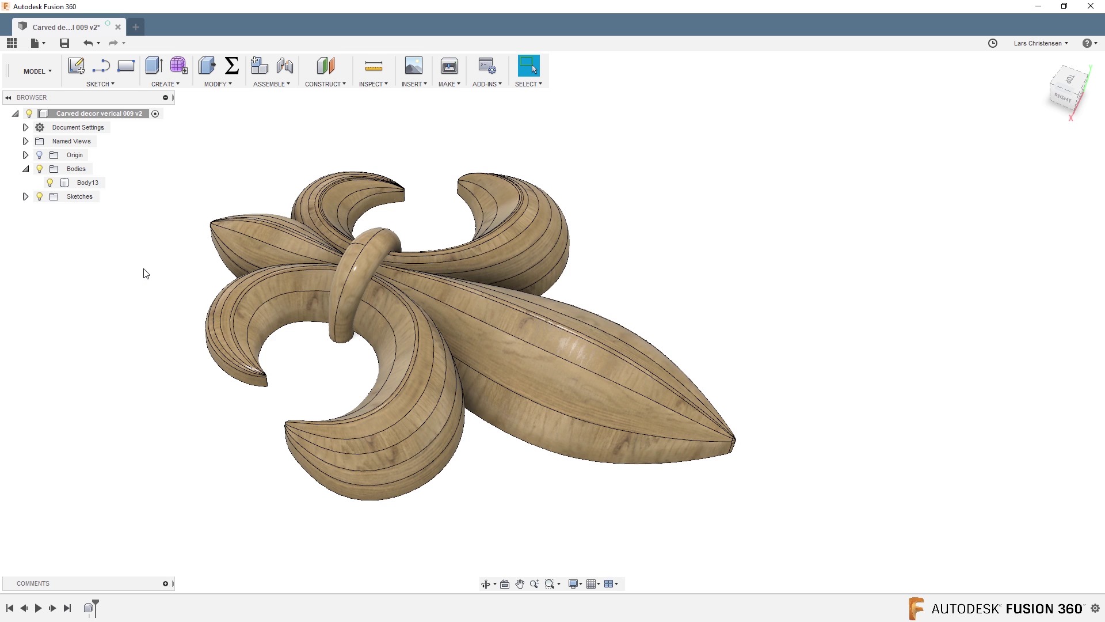
Step: Show the origin and create a construction plane offset -150 mm from the XY plane, crossing the long pointed petal
click(39, 154)
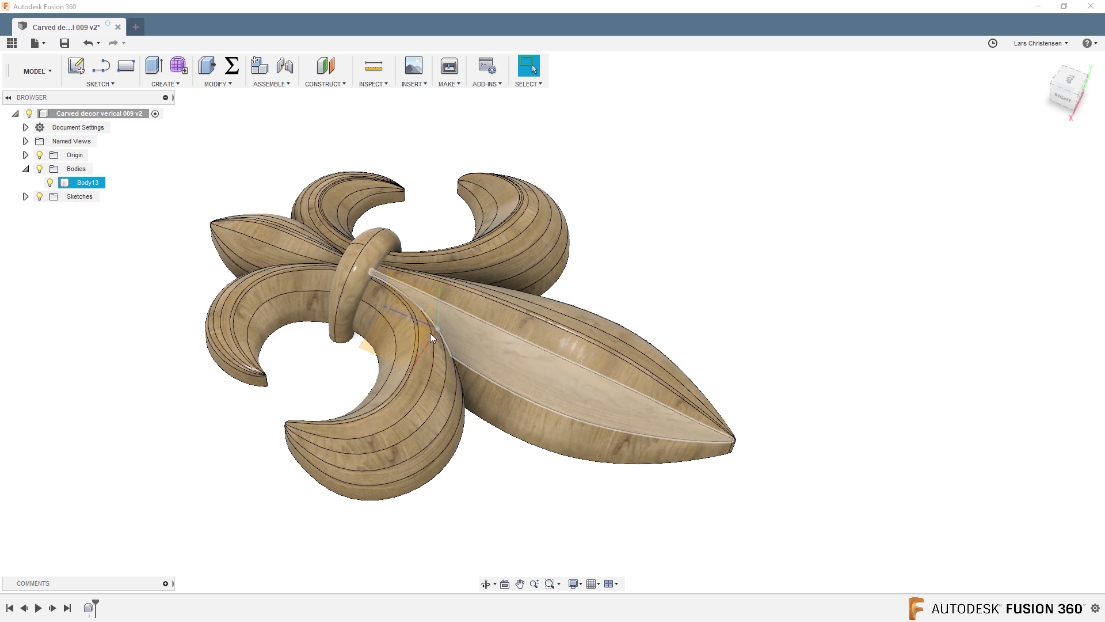
shift+middle_drag(430, 333, 403, 322)
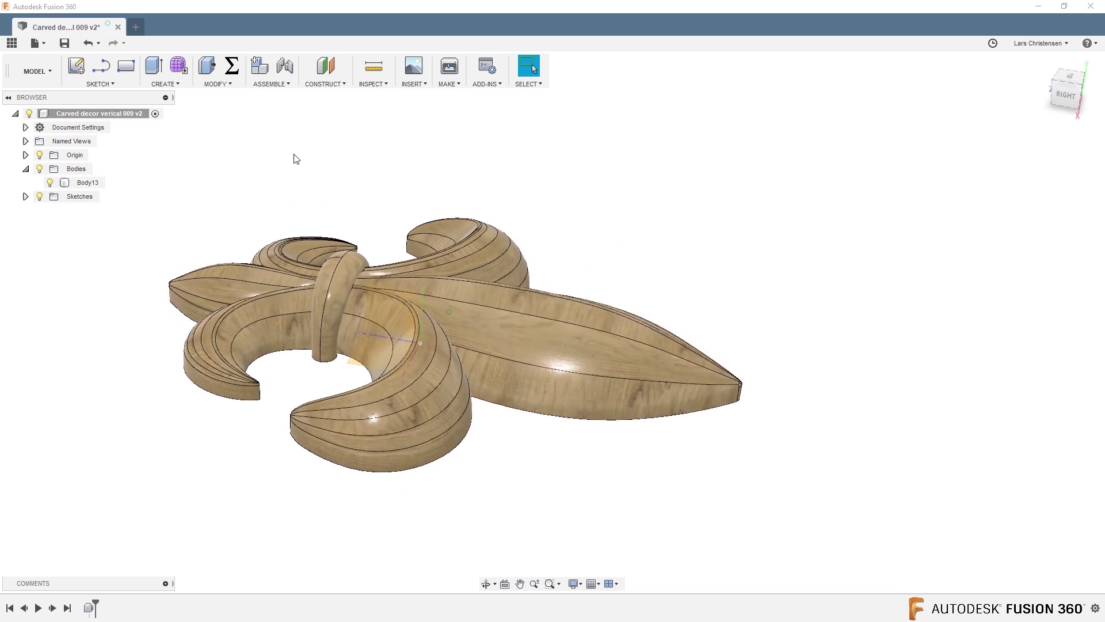
click(326, 67)
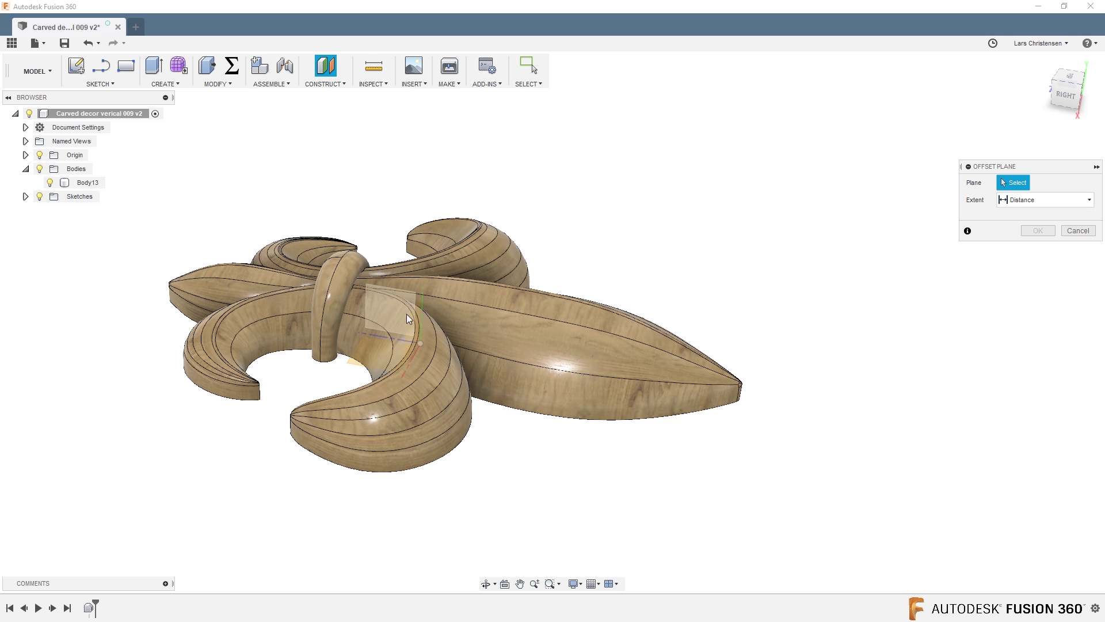
click(386, 423)
drag(407, 336, 806, 426)
shift+middle_drag(844, 481, 735, 461)
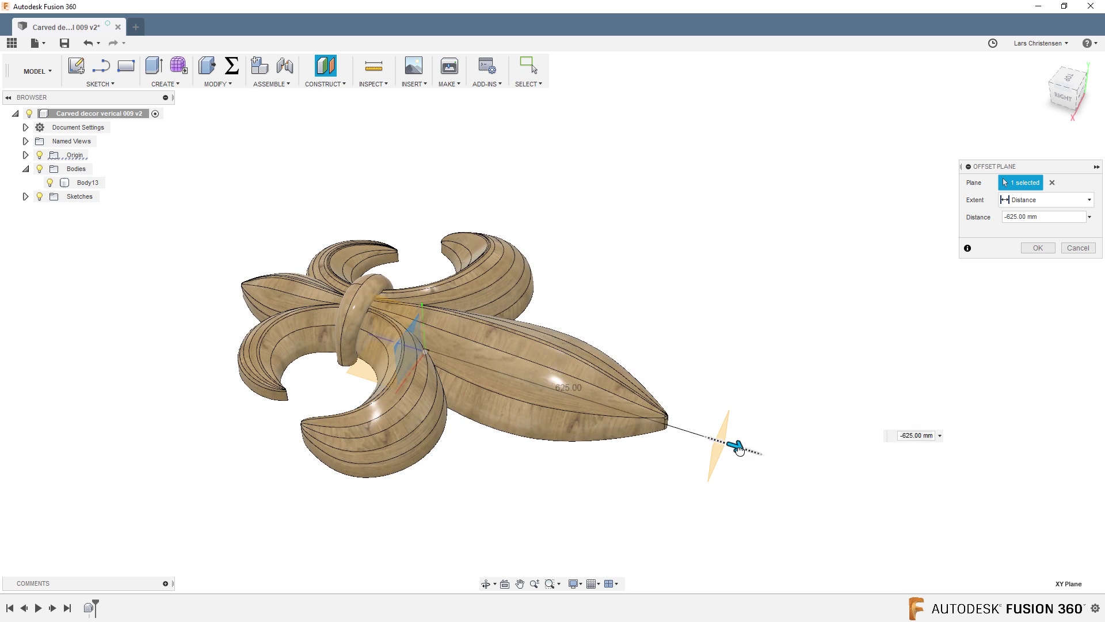
drag(741, 447, 550, 387)
shift+middle_drag(770, 262, 792, 287)
click(1066, 83)
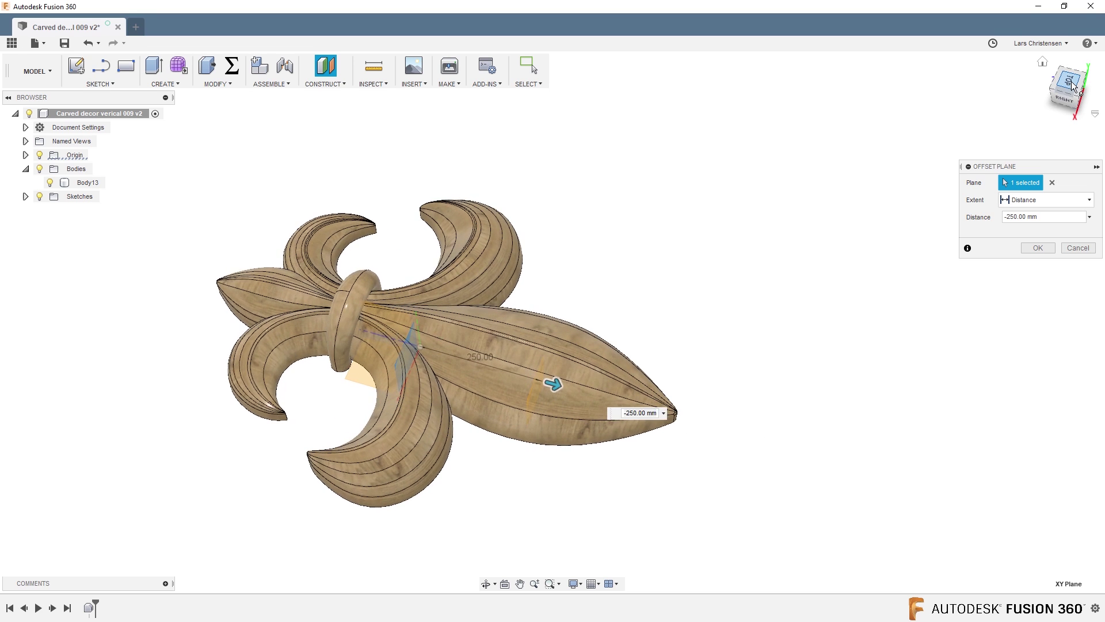
drag(567, 363, 518, 361)
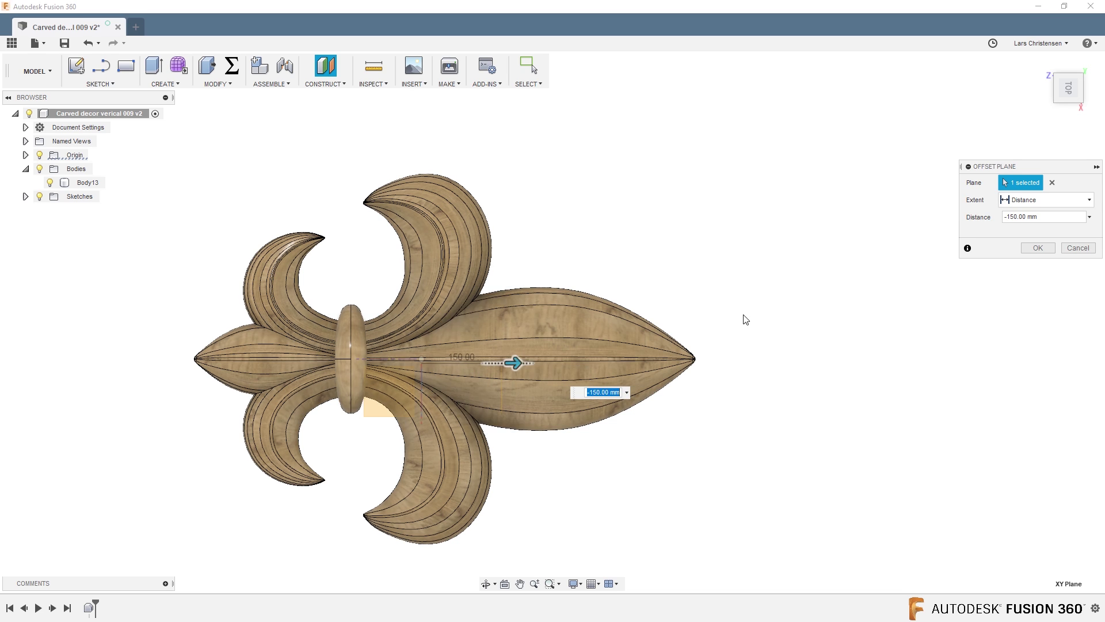
click(1058, 217)
shift+middle_drag(886, 389, 569, 377)
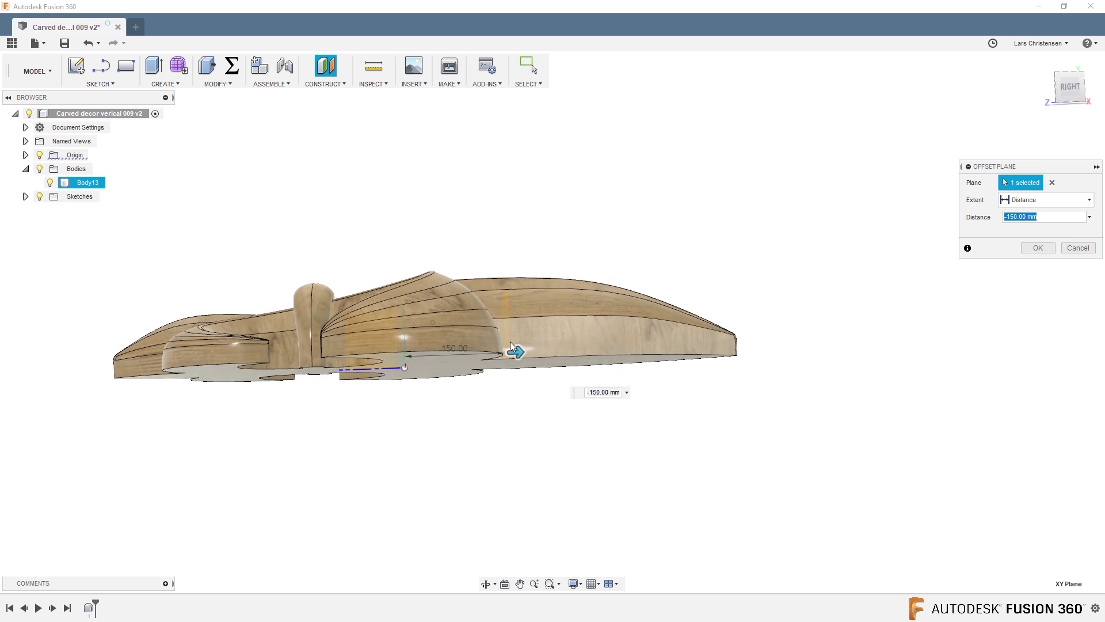
click(1034, 249)
Step: Split the fleur-de-lis body with the new offset plane as the splitting tool
shift+middle_drag(957, 336, 611, 493)
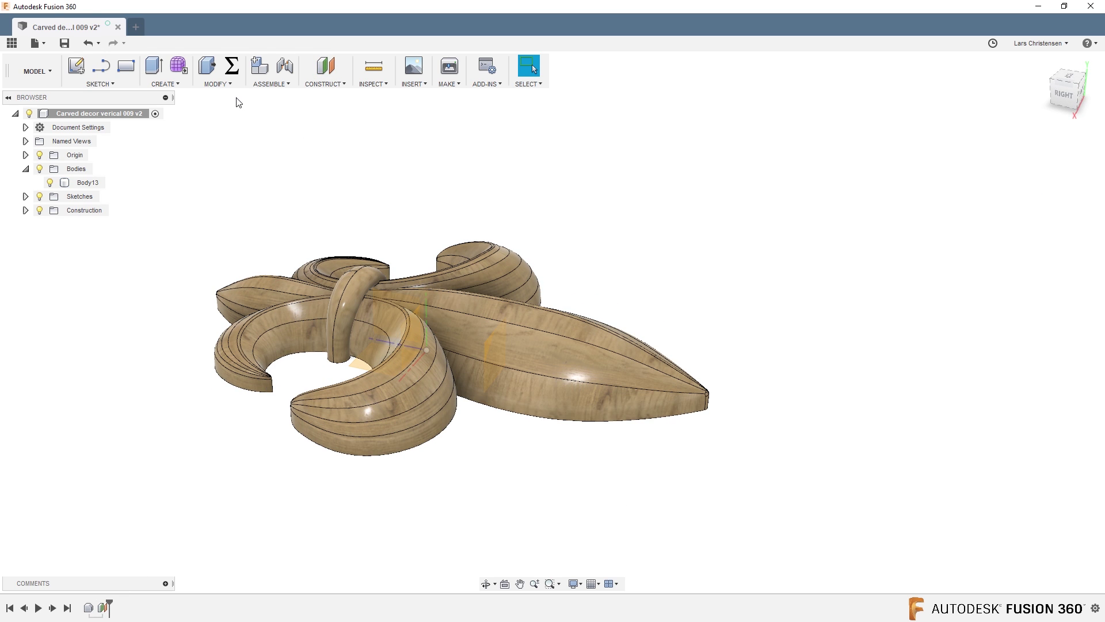
click(227, 83)
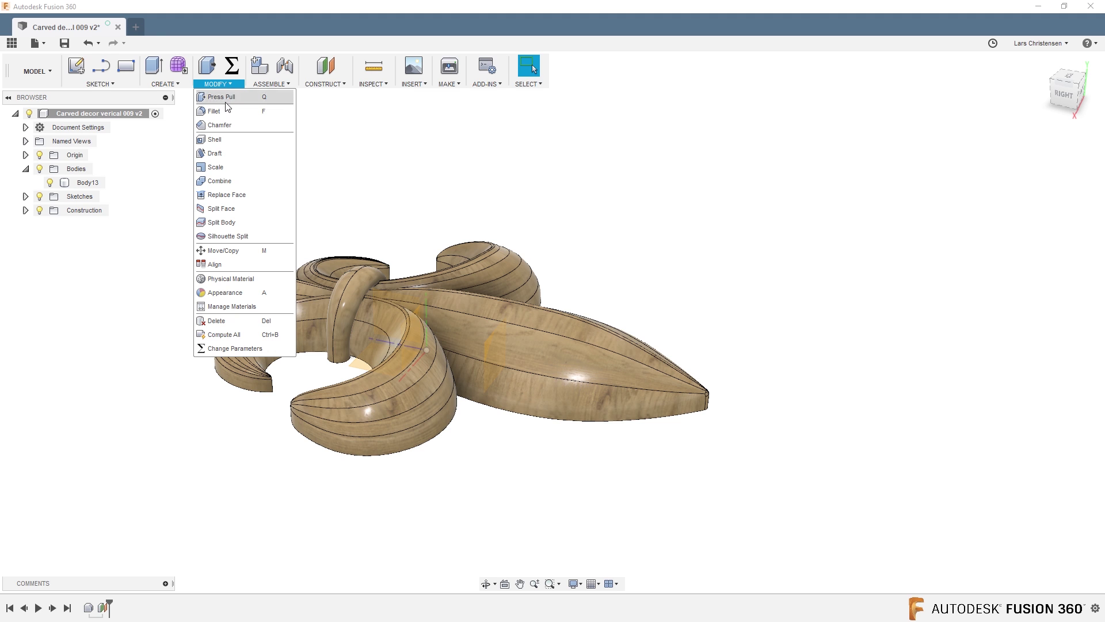
click(233, 223)
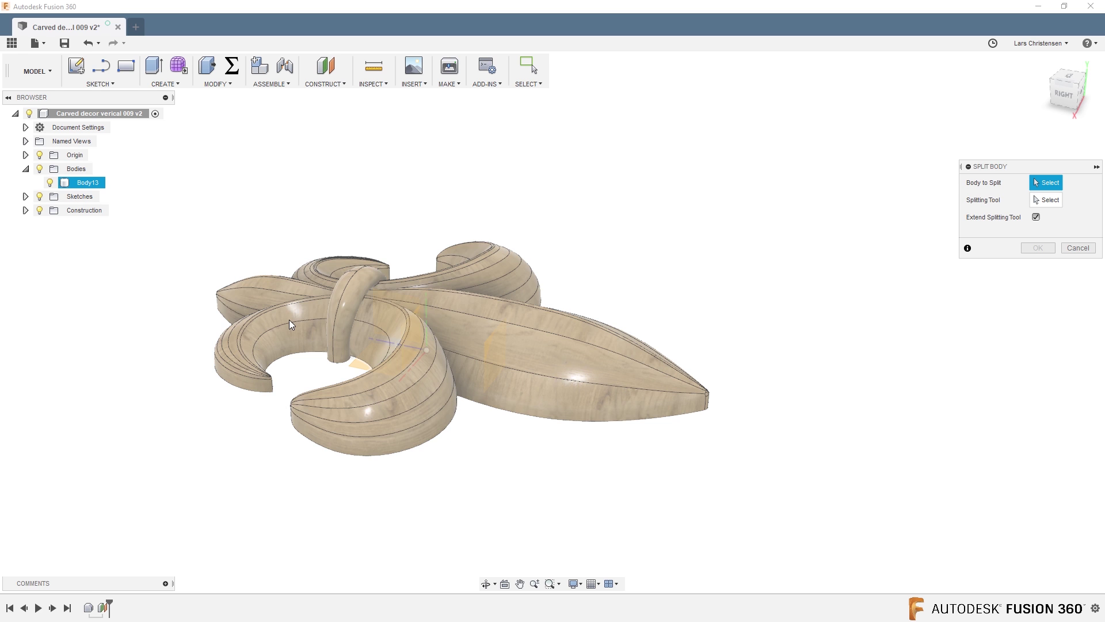
click(293, 322)
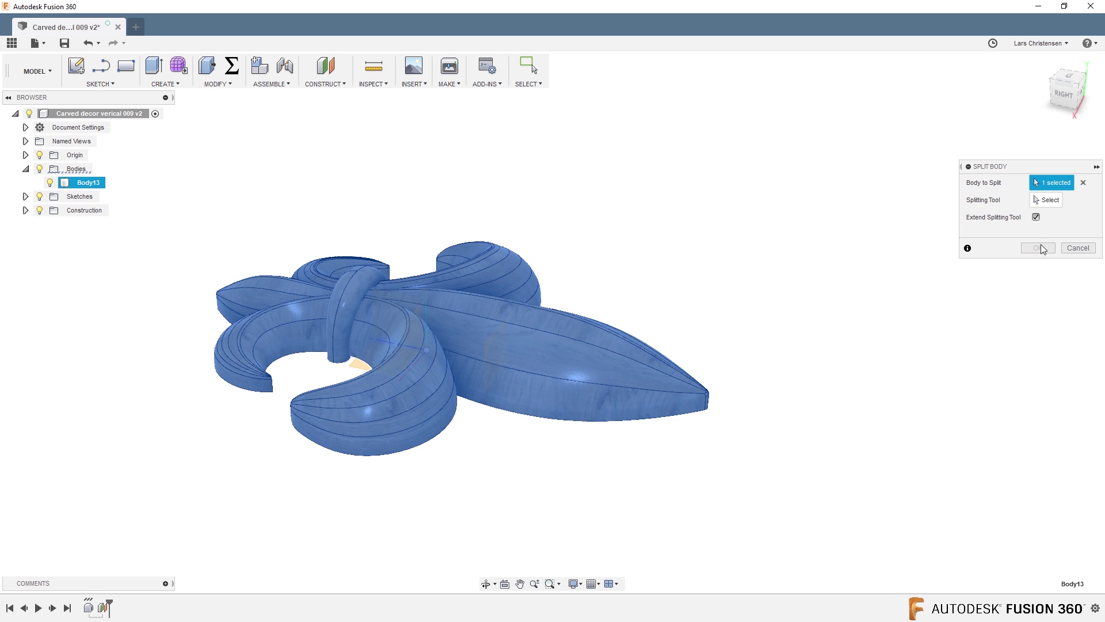
click(1046, 200)
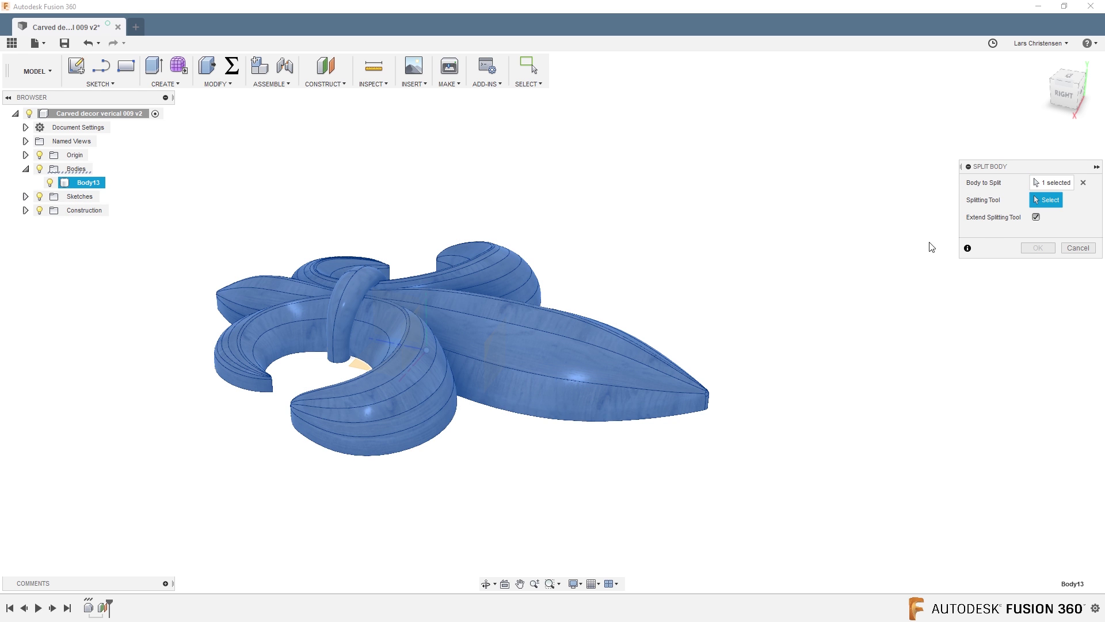
click(487, 354)
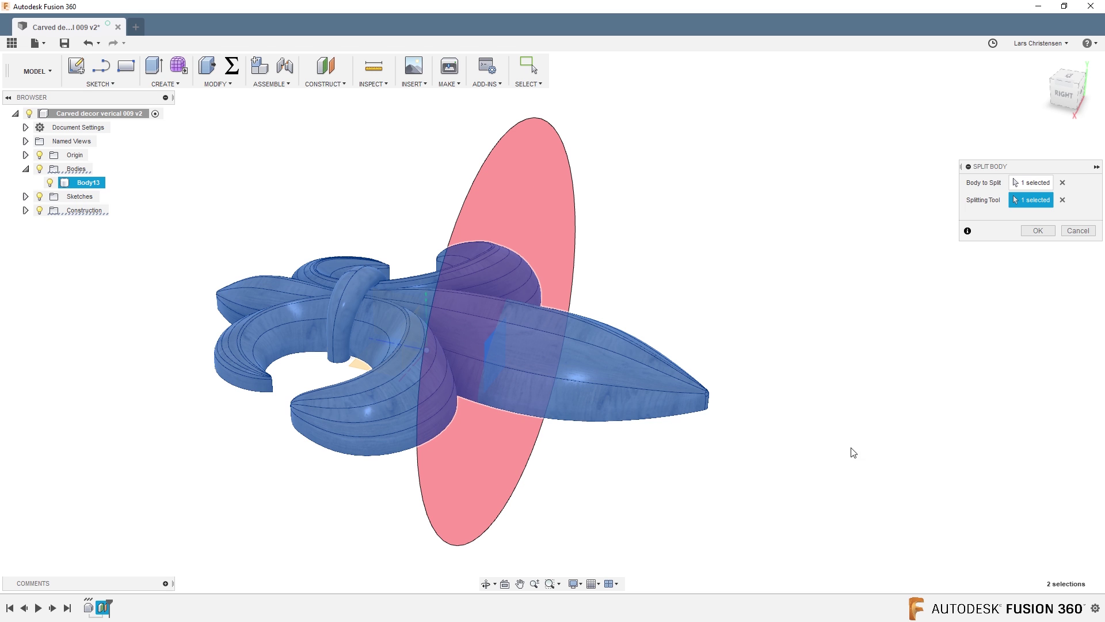
click(1044, 232)
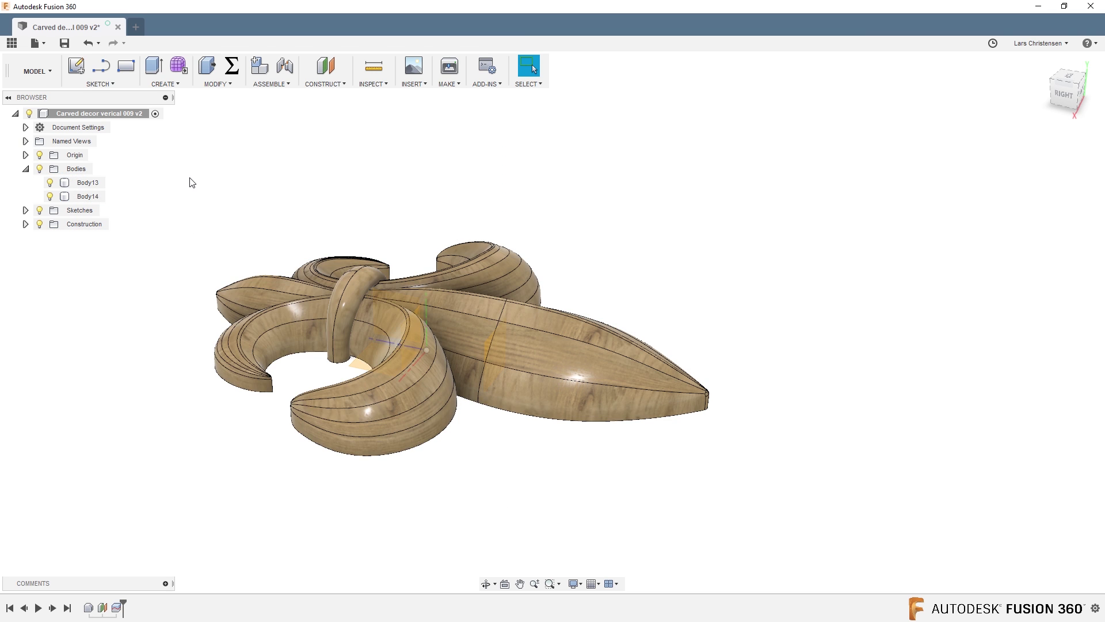
Step: Inspect the two split pieces by hiding Body14 and Body13 in turn, leaving both visible
click(49, 198)
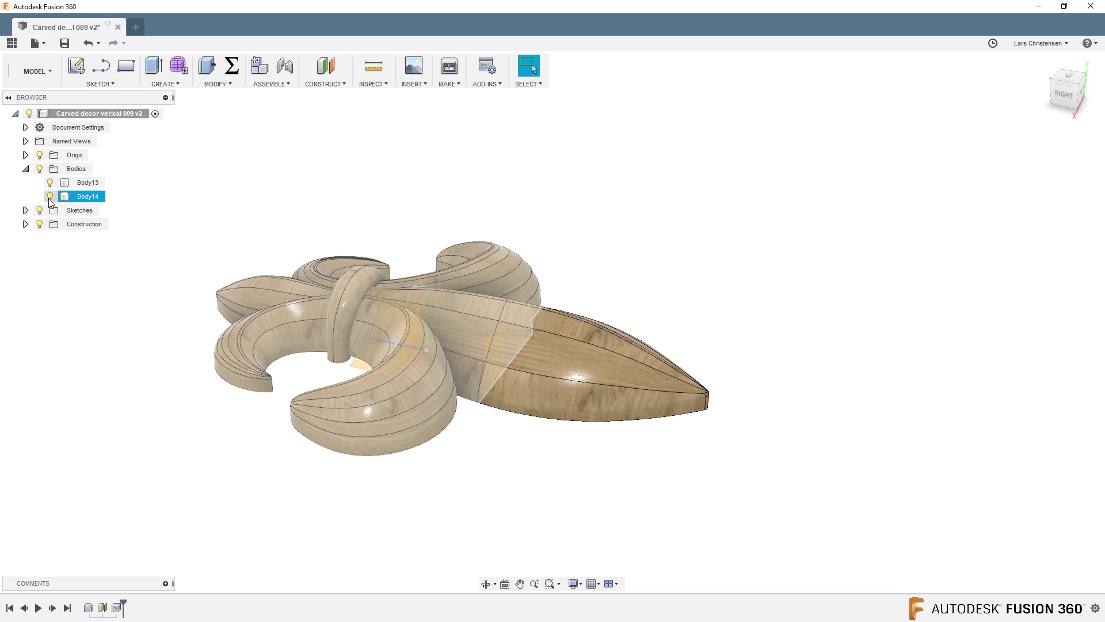
click(50, 196)
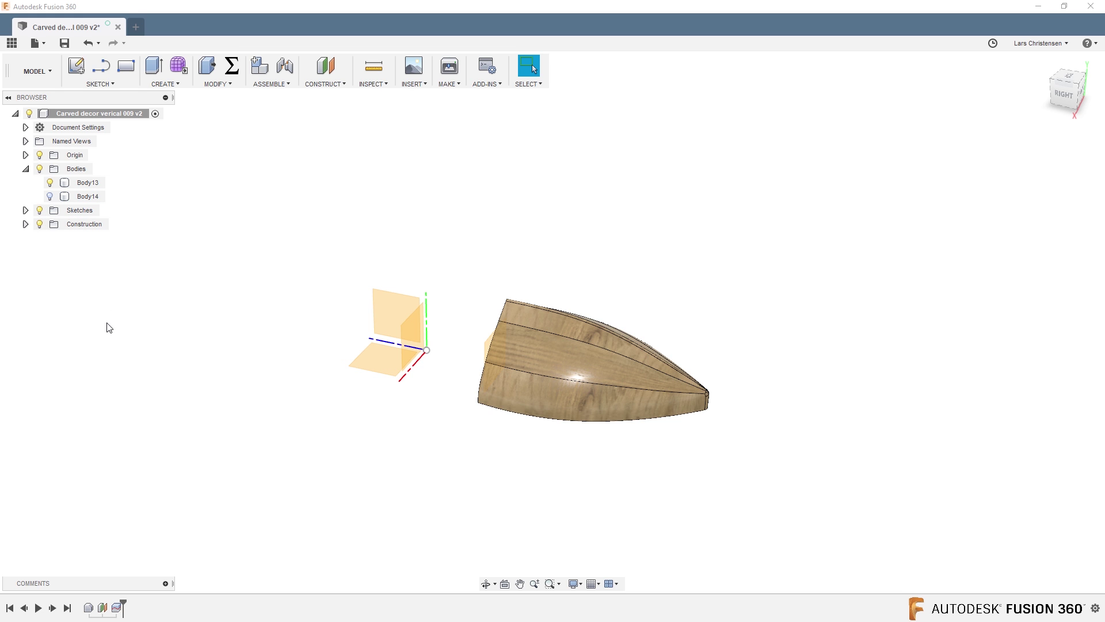
shift+middle_drag(118, 323, 53, 192)
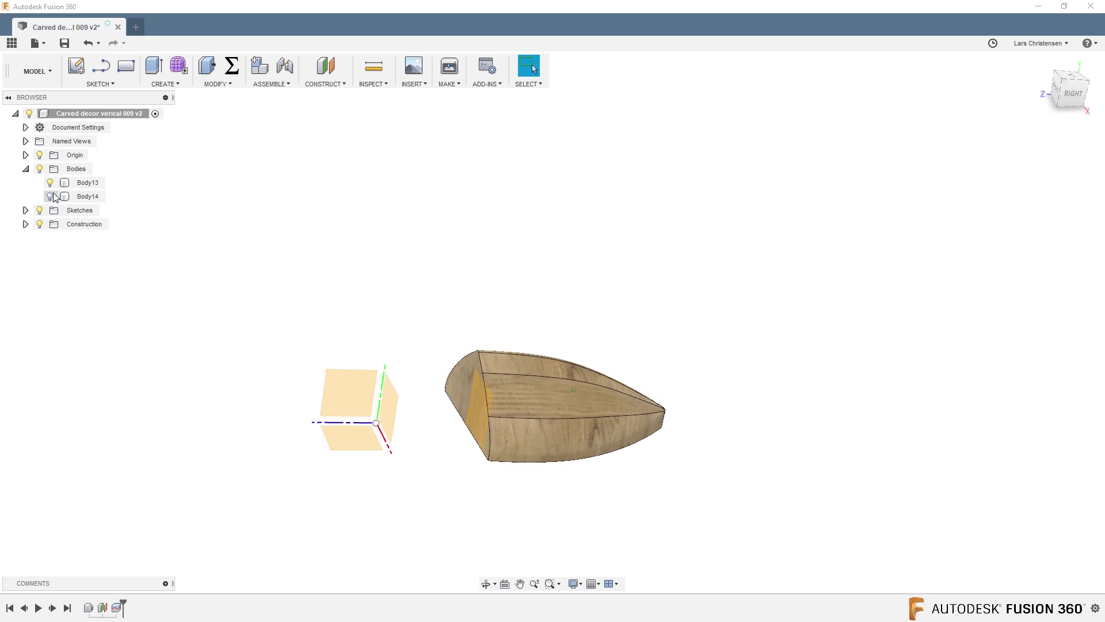
click(50, 195)
click(50, 182)
shift+middle_drag(251, 186, 46, 182)
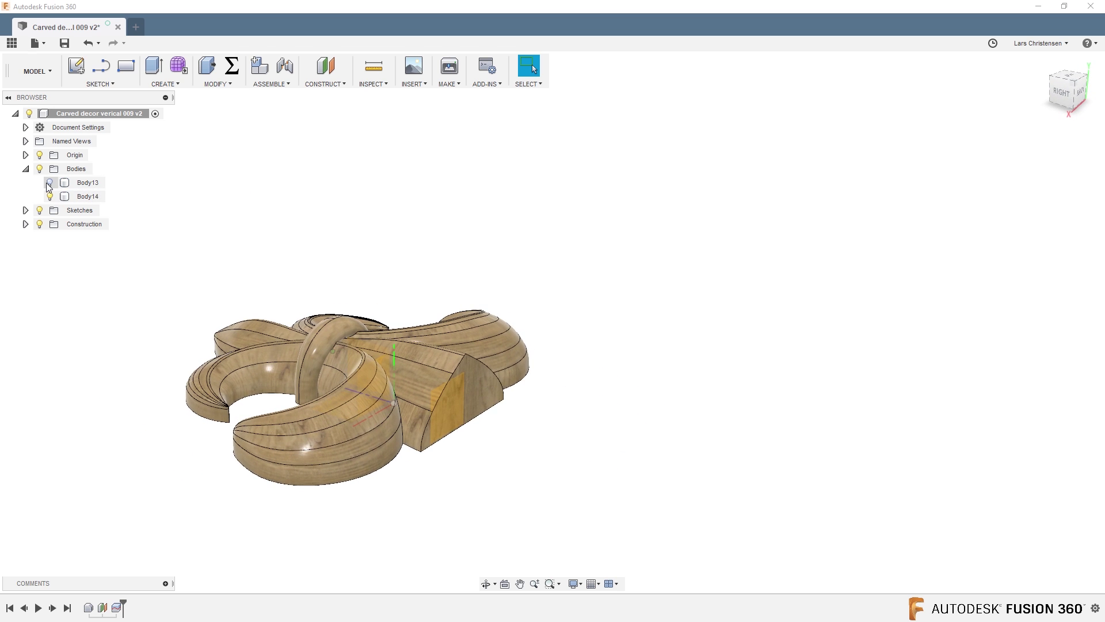
click(49, 183)
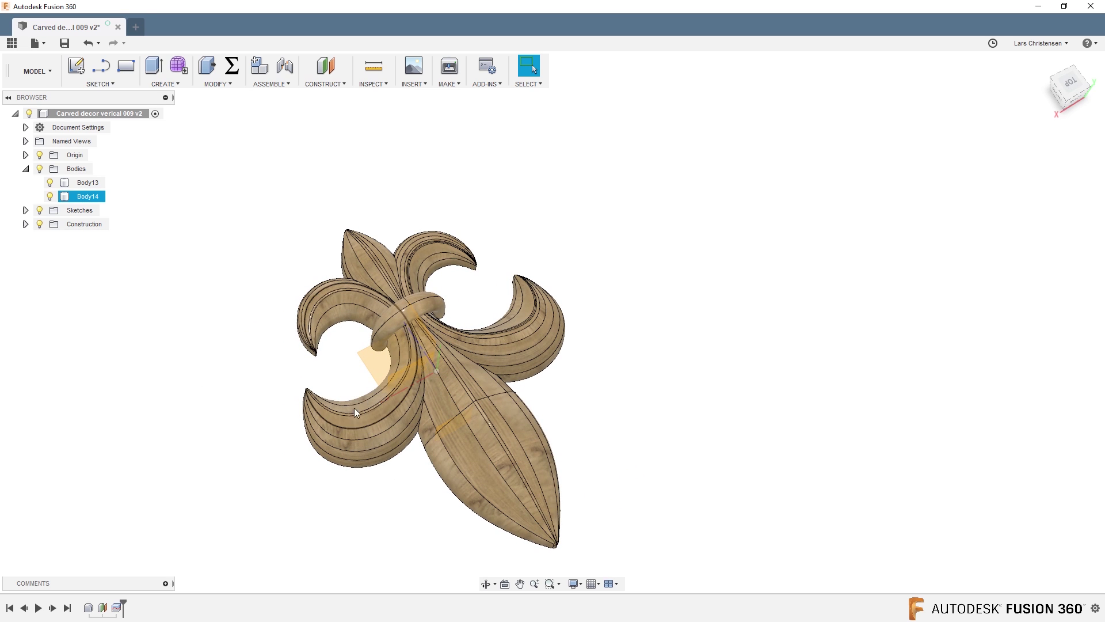
Step: Hide the petal tip Body13 and the construction planes to expose the cut face of the main body
click(463, 292)
shift+middle_drag(311, 496, 202, 360)
scroll(202, 360, up, 3)
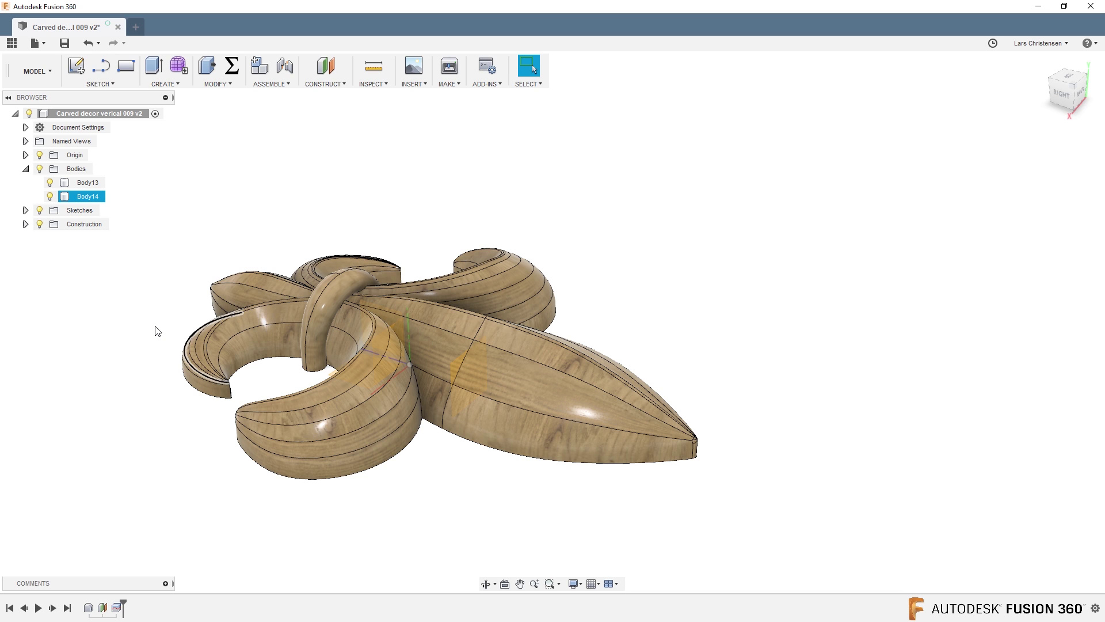
click(52, 182)
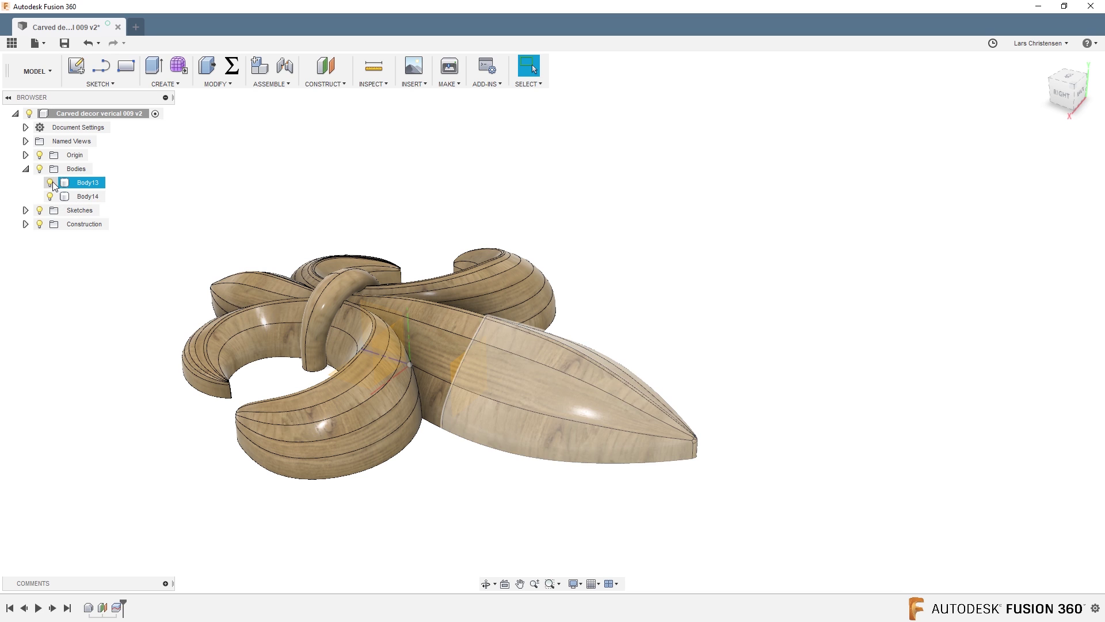
click(50, 182)
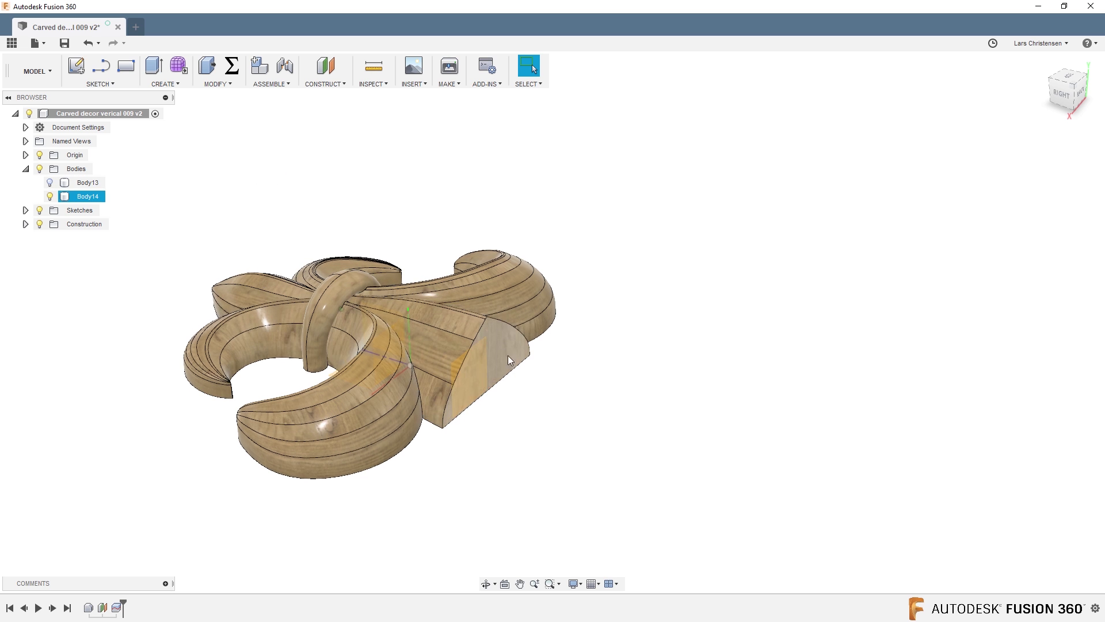
shift+middle_drag(508, 356, 507, 463)
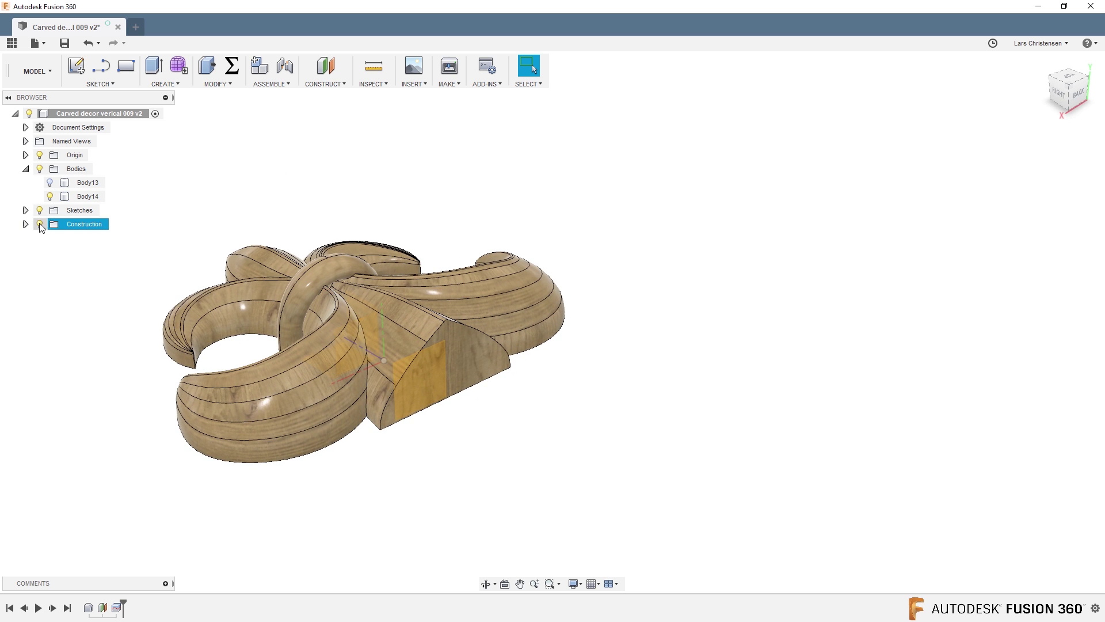
click(39, 224)
shift+middle_drag(453, 398, 426, 394)
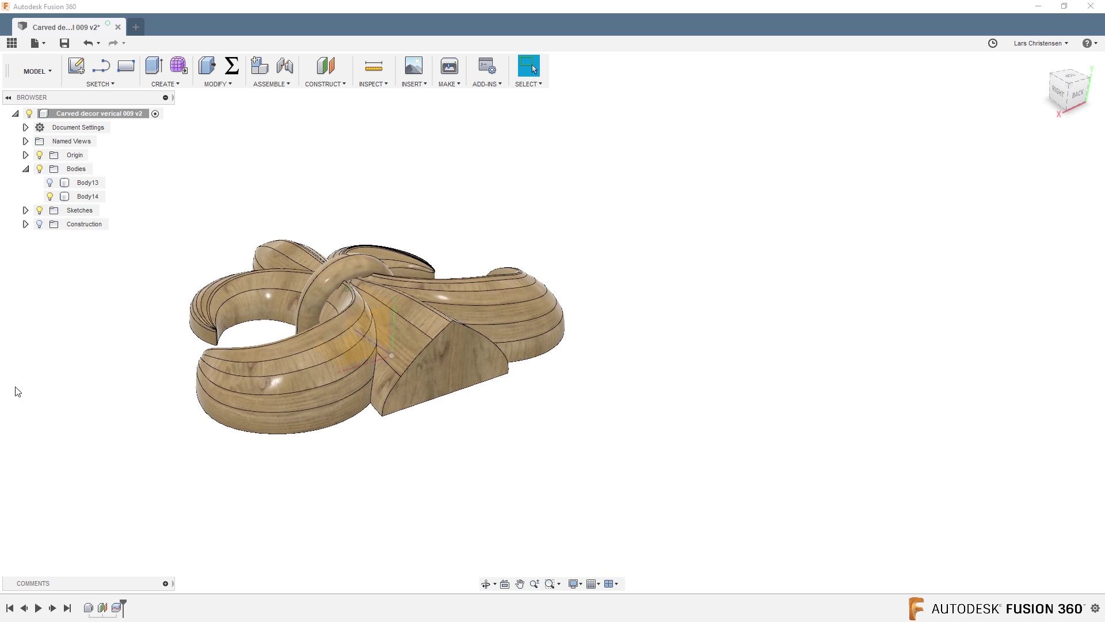
Step: Start a sketch on the cut face of Body14 and draw a 30 mm diameter circle beside the vertical centre axis
click(73, 70)
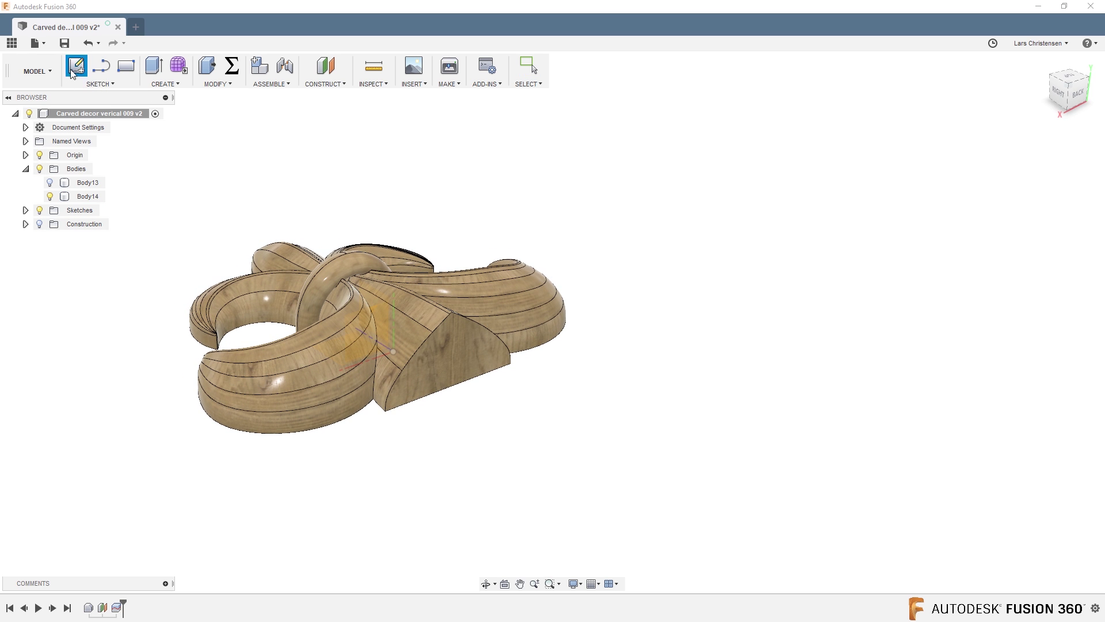
click(458, 355)
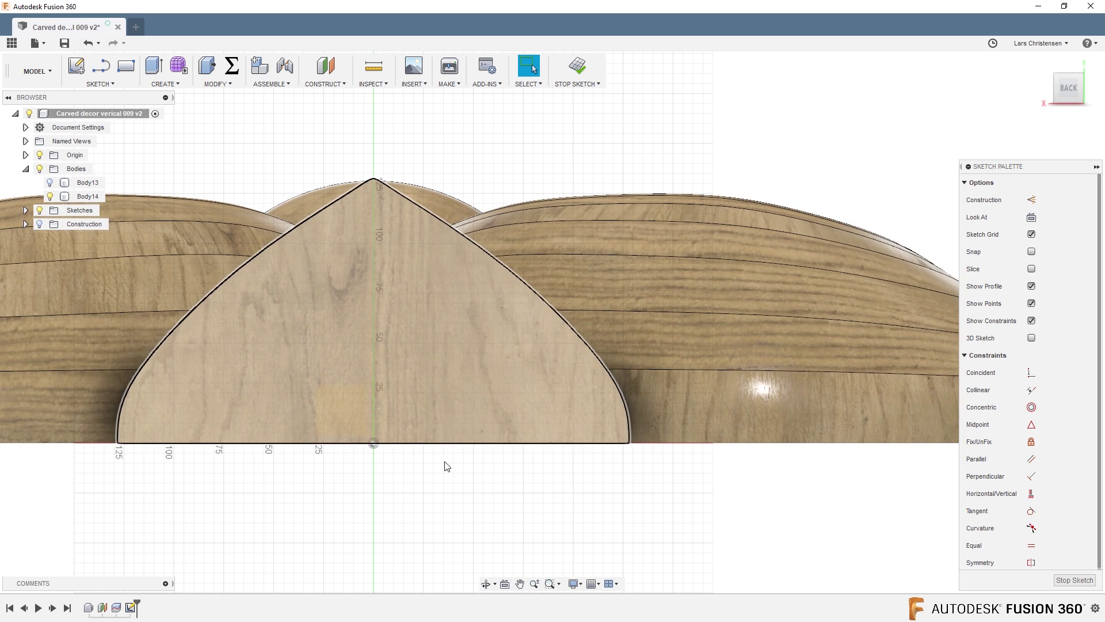
key(c)
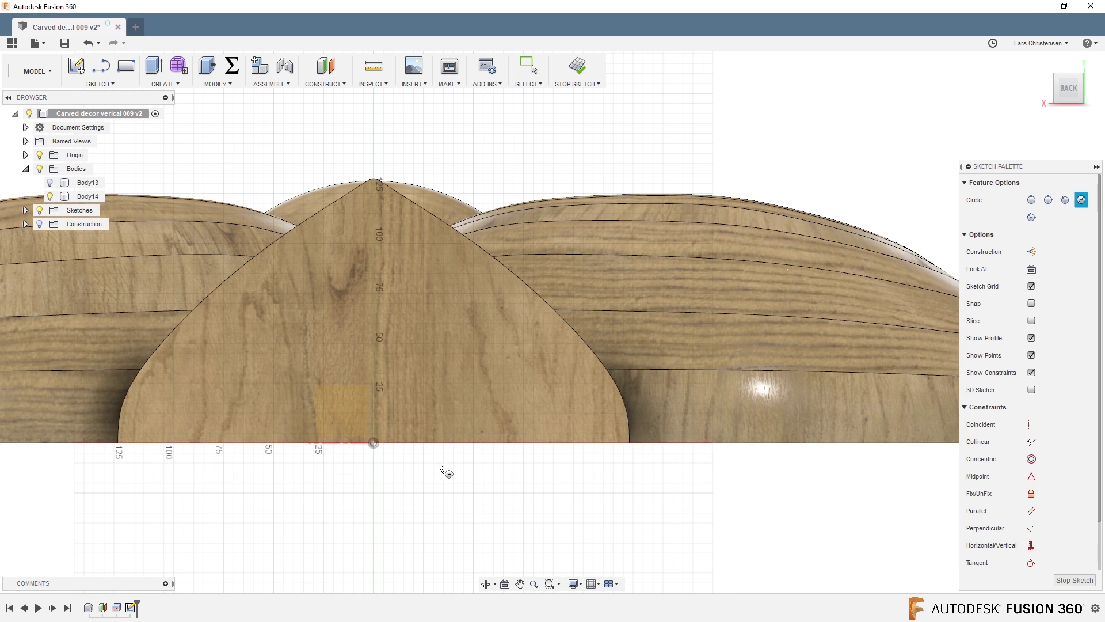
click(312, 346)
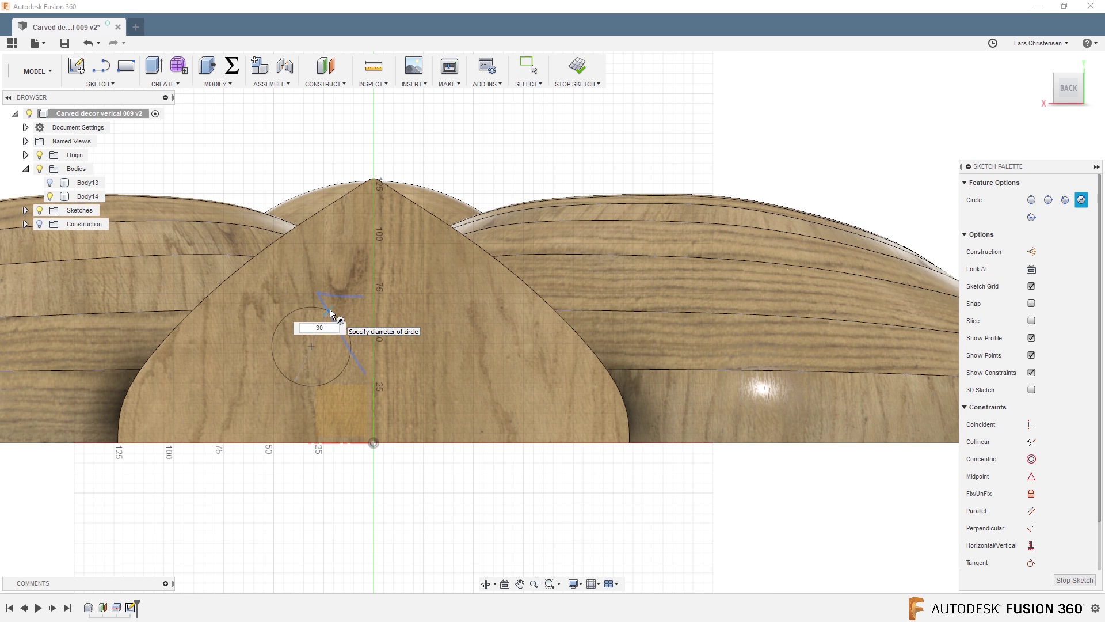
text(30)
key(Return)
key(Escape)
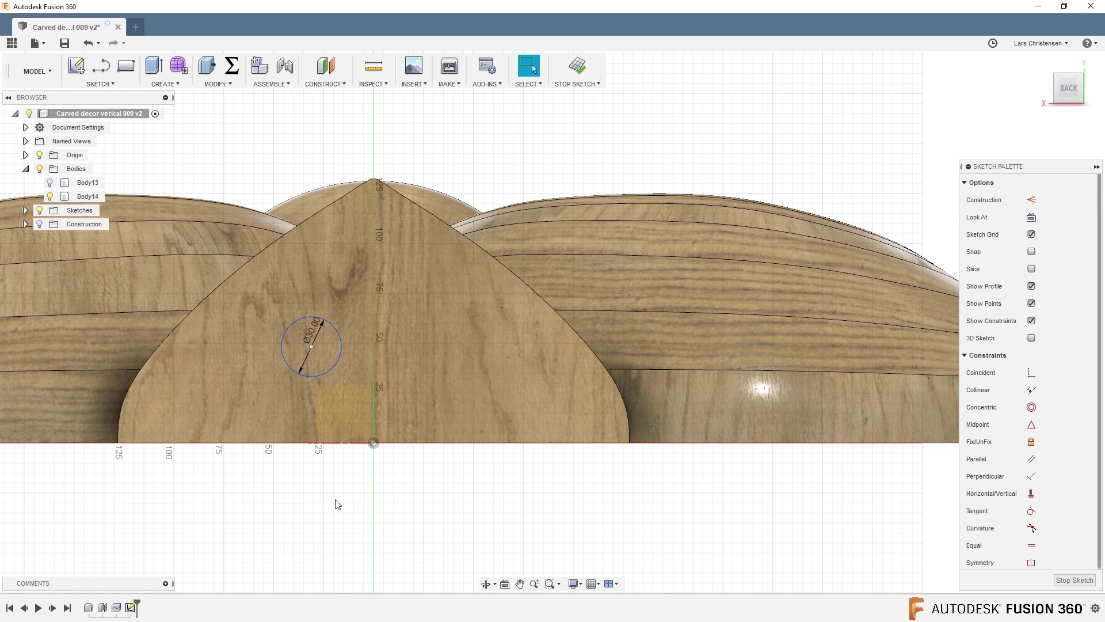
Step: Align the circle's centre vertically with the sketch origin using a Horizontal/Vertical constraint
click(1031, 494)
click(374, 443)
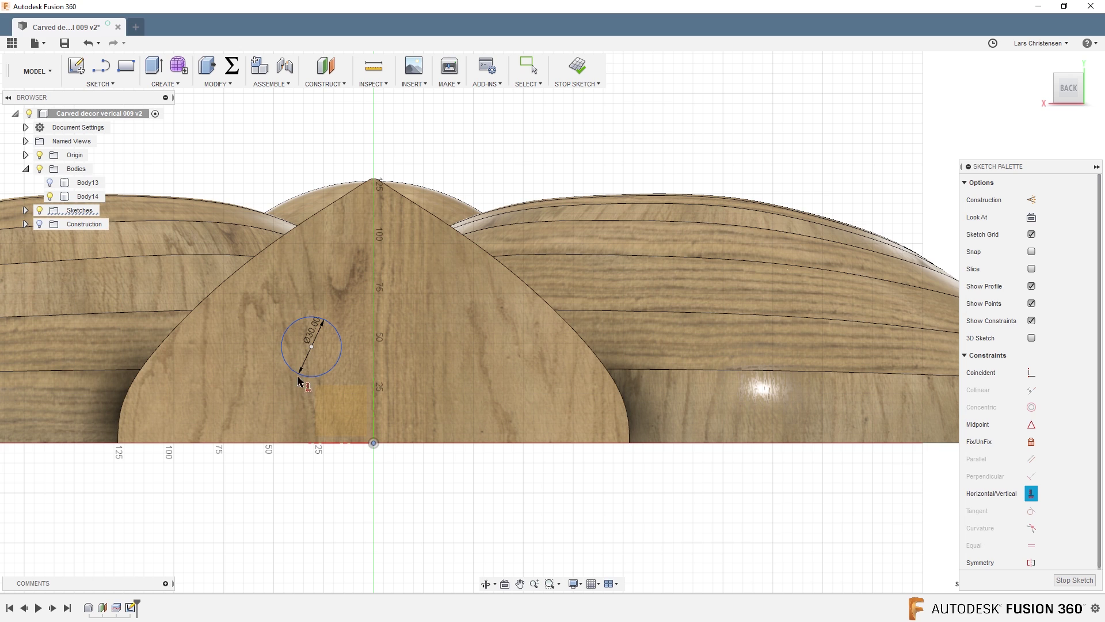
click(311, 347)
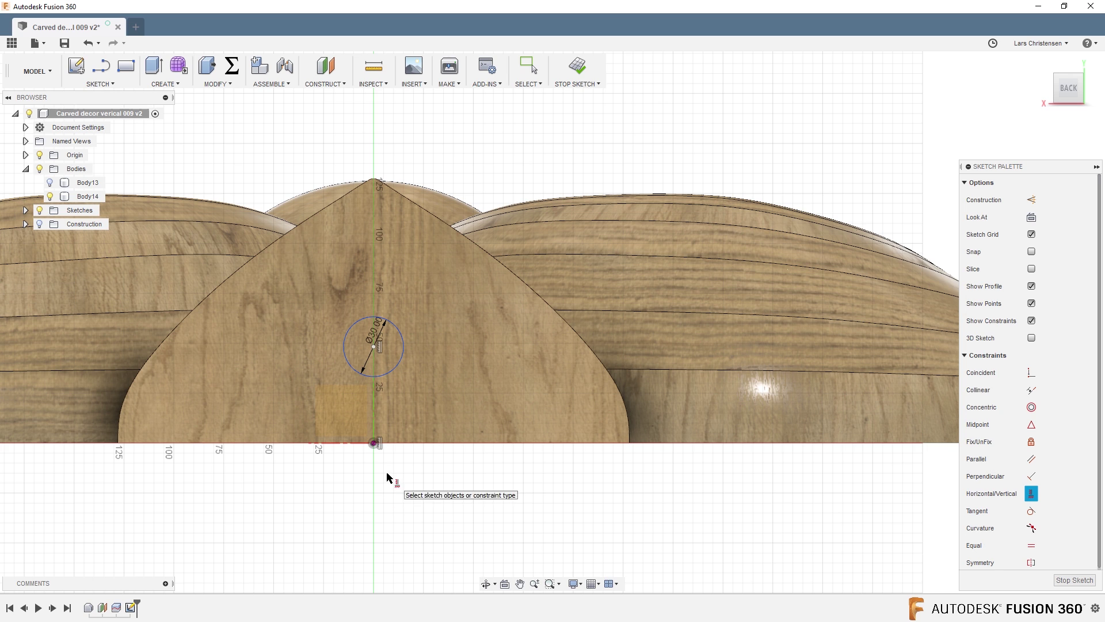
Step: Dimension the circle's centre at 50 mm vertically from the sketch origin
key(Escape)
click(374, 347)
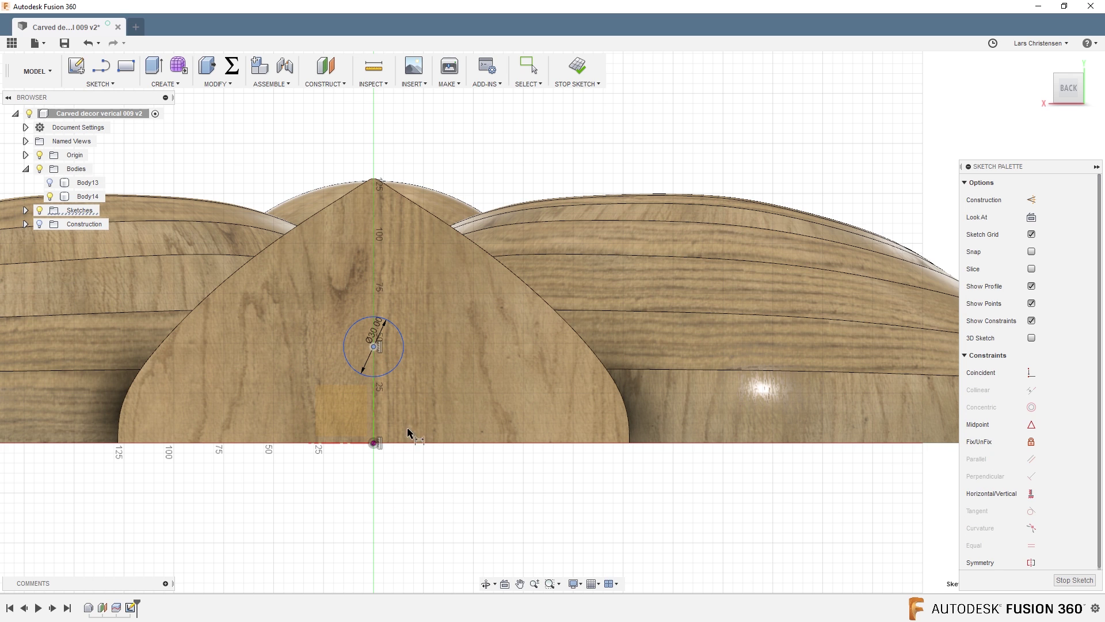
click(375, 443)
click(451, 382)
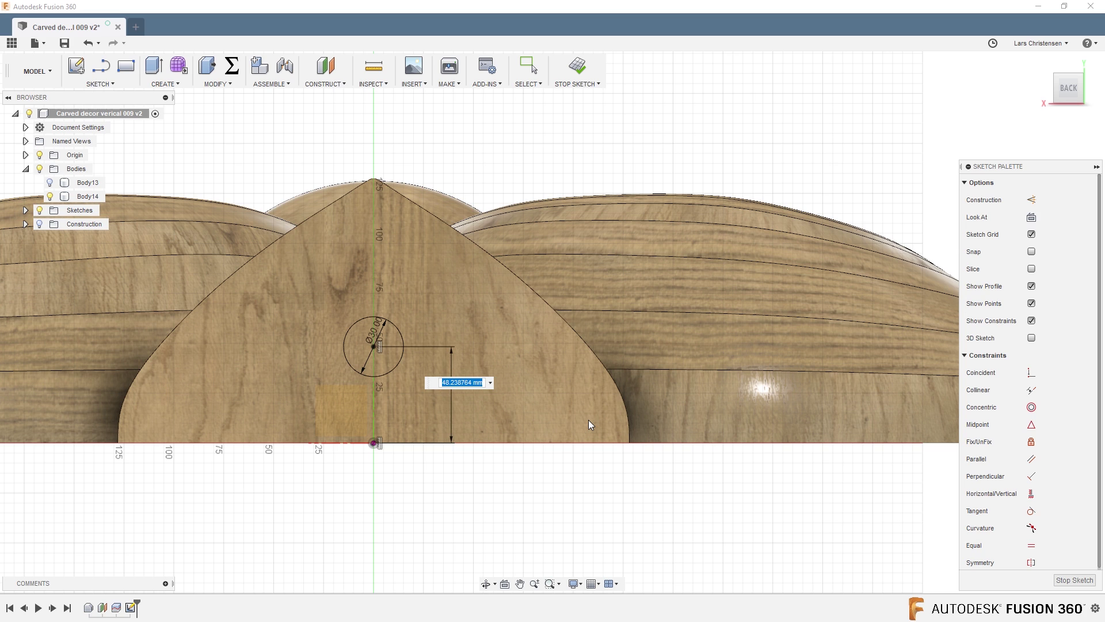
text(50)
key(Return)
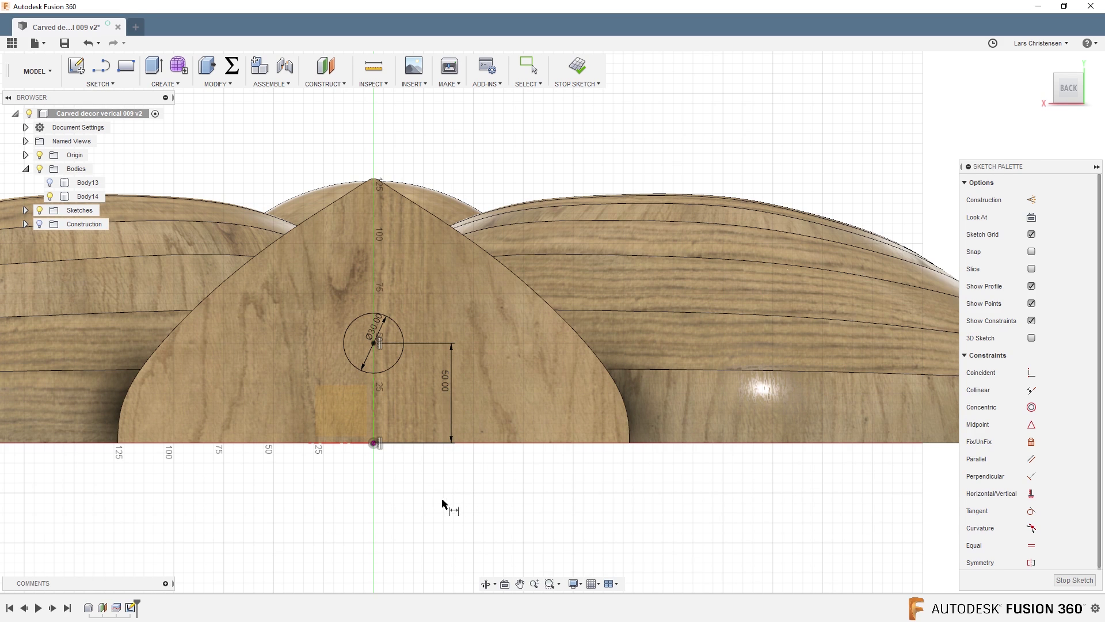
Step: Extrude the circle 10 mm outward from Body14's cut face as a round peg, using the Join operation
key(e)
key(q)
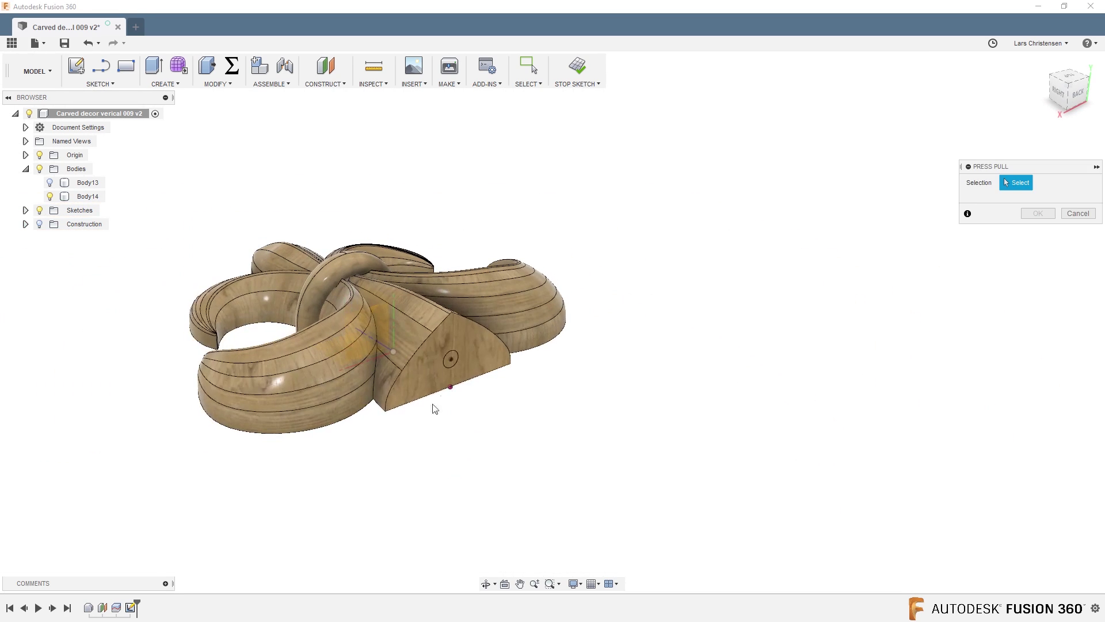
click(457, 359)
drag(464, 361, 471, 367)
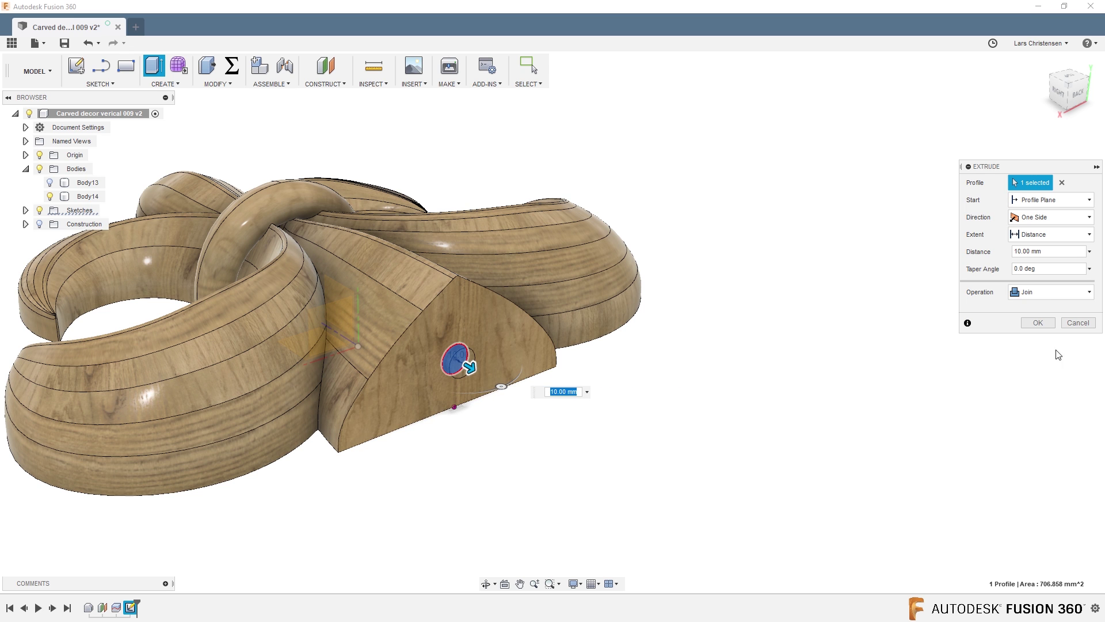
click(1038, 322)
shift+middle_drag(639, 491, 523, 519)
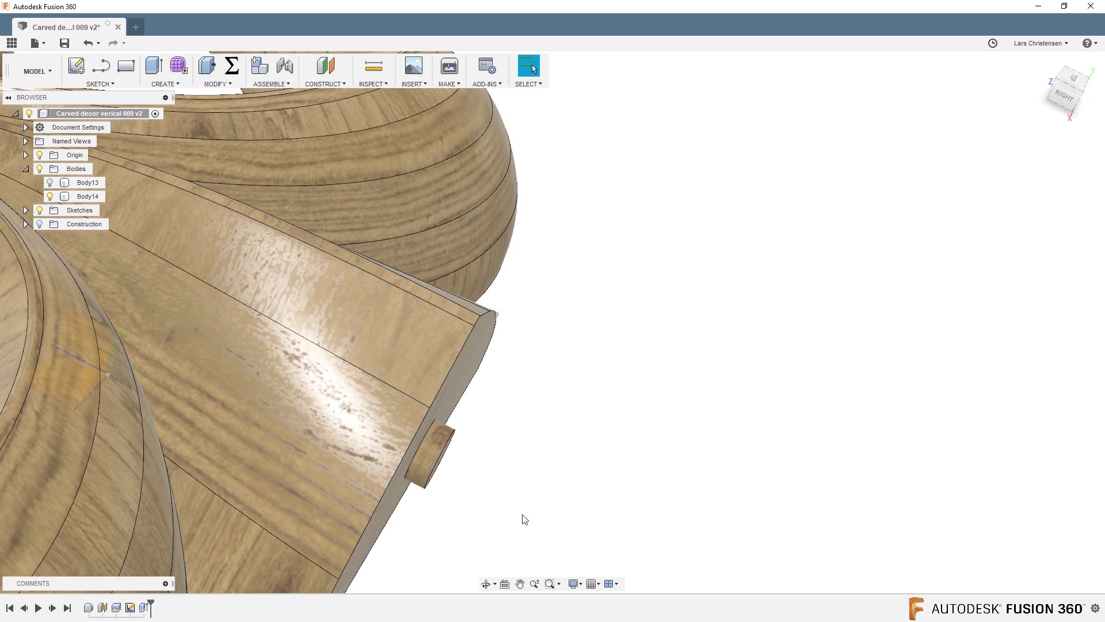
click(433, 458)
scroll(433, 457, down, 5)
shift+middle_drag(433, 457, 580, 413)
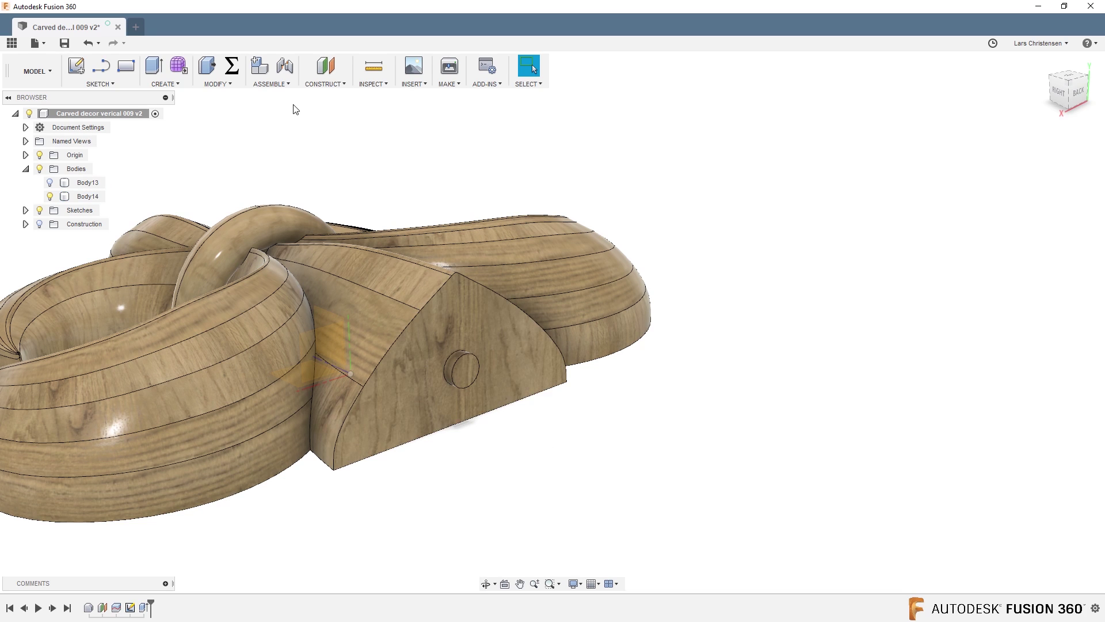
Step: Show Body13 and check its cut face with Body14 temporarily hidden, leaving both bodies visible
click(50, 182)
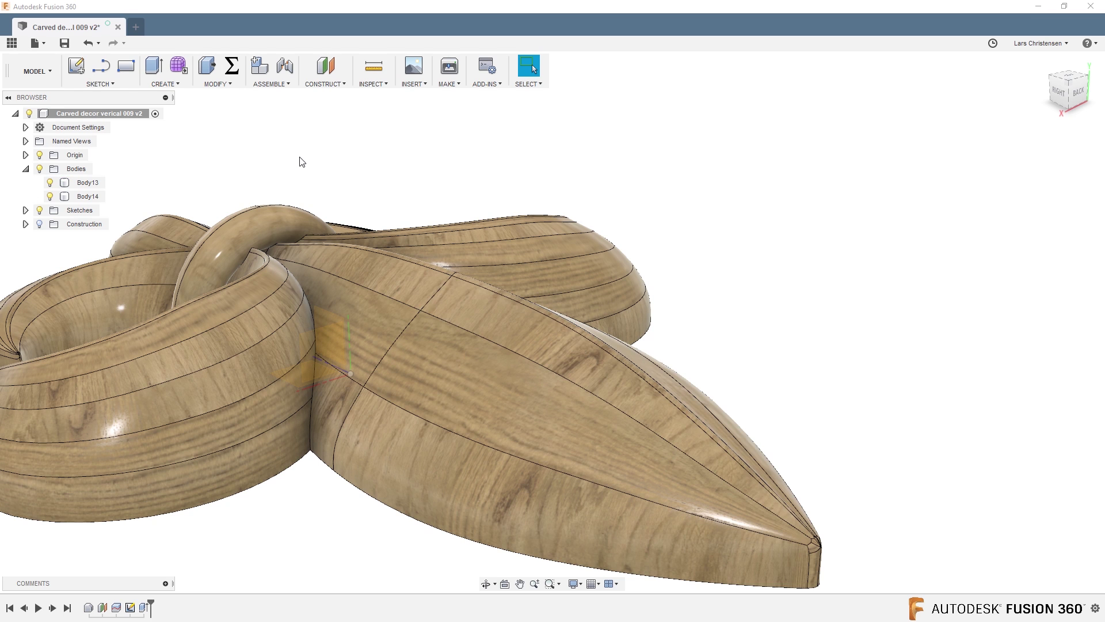
click(49, 197)
shift+middle_drag(325, 172, 444, 367)
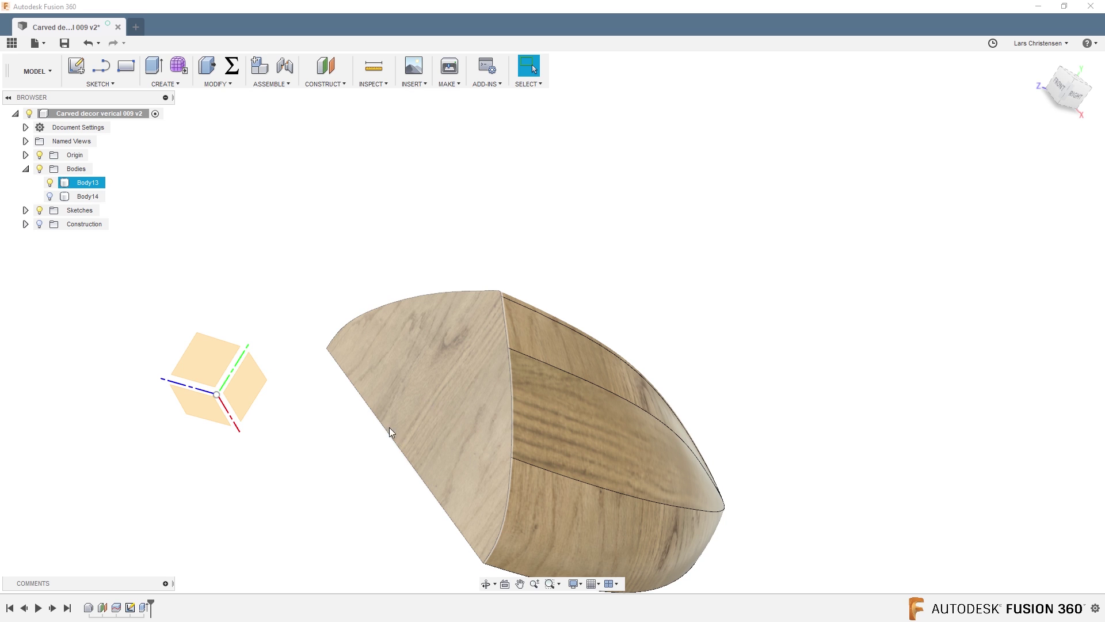
click(50, 196)
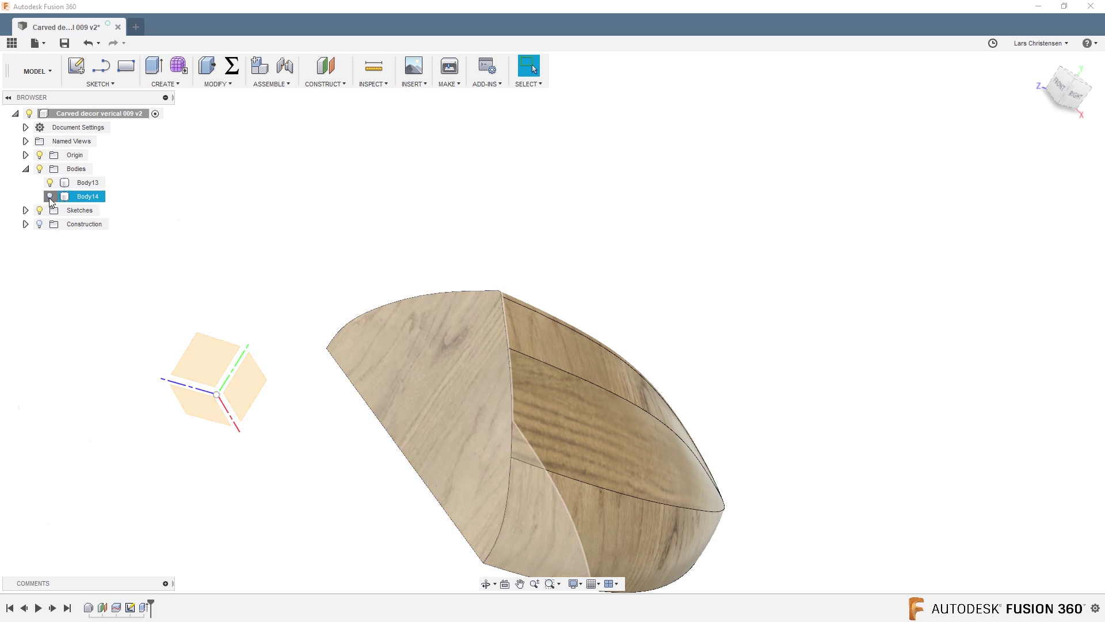
click(496, 166)
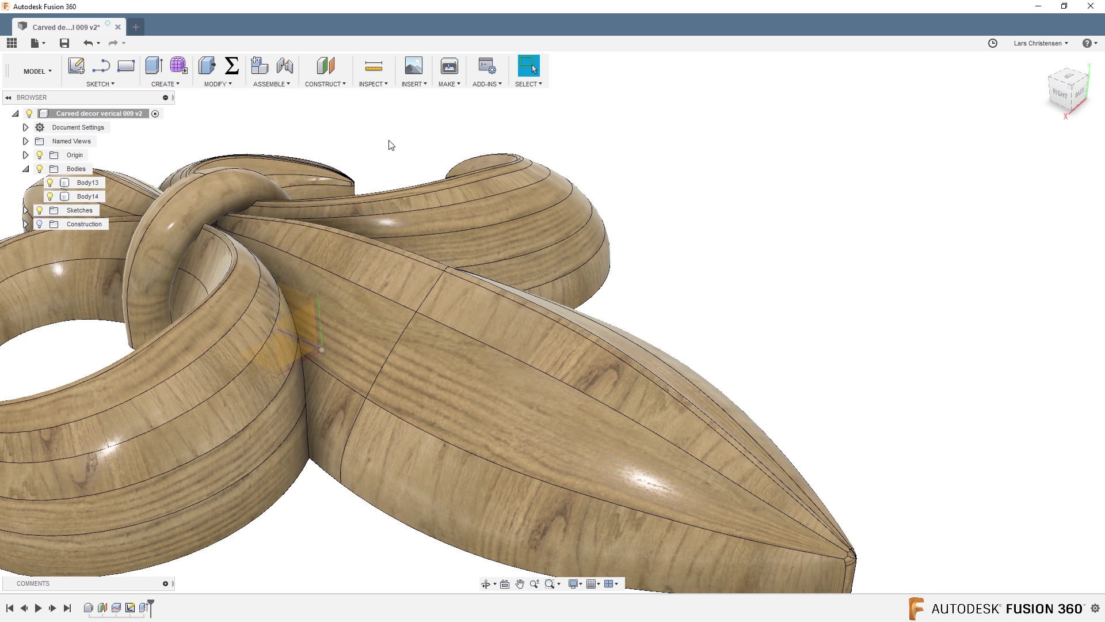
Step: Run an Interference check between Body14 and Body13, examine where they overlap, and close the results
click(379, 86)
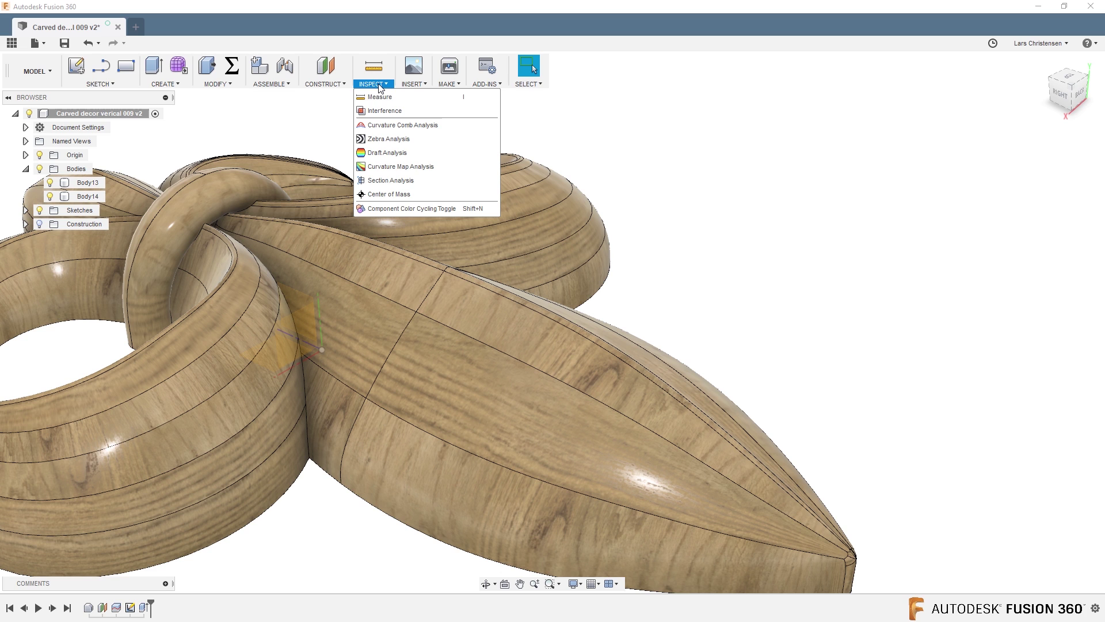
click(375, 111)
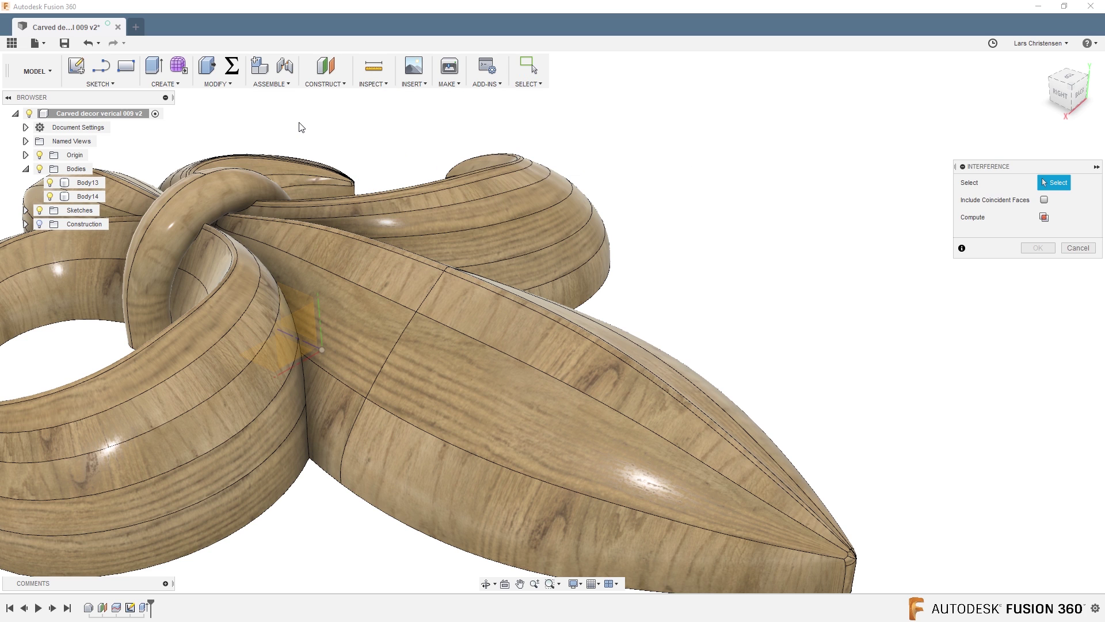
click(364, 279)
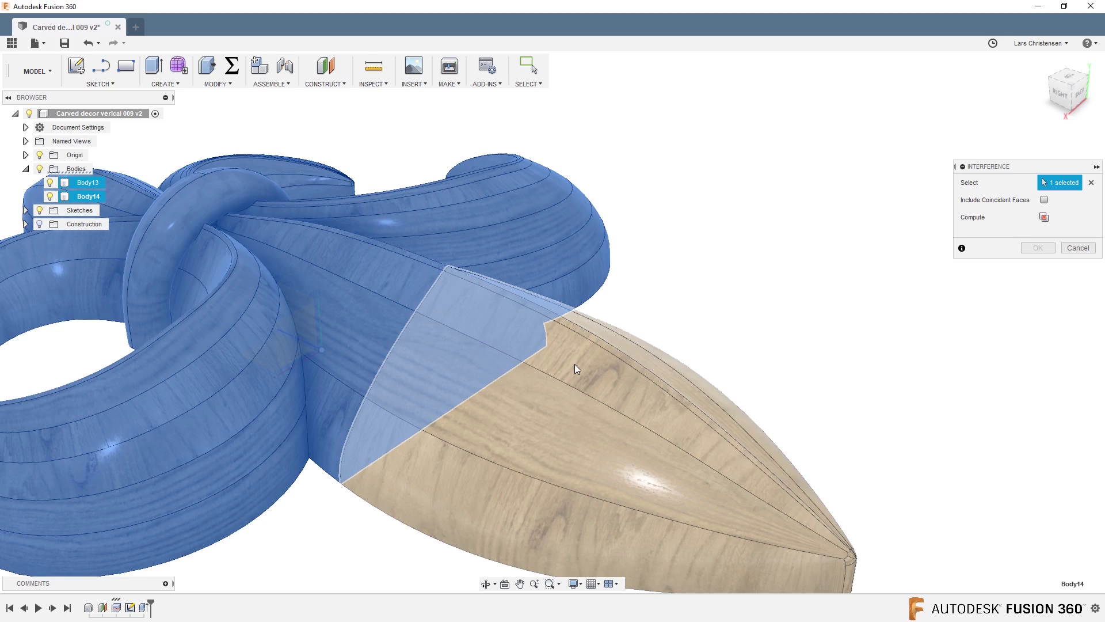
click(575, 365)
click(1048, 220)
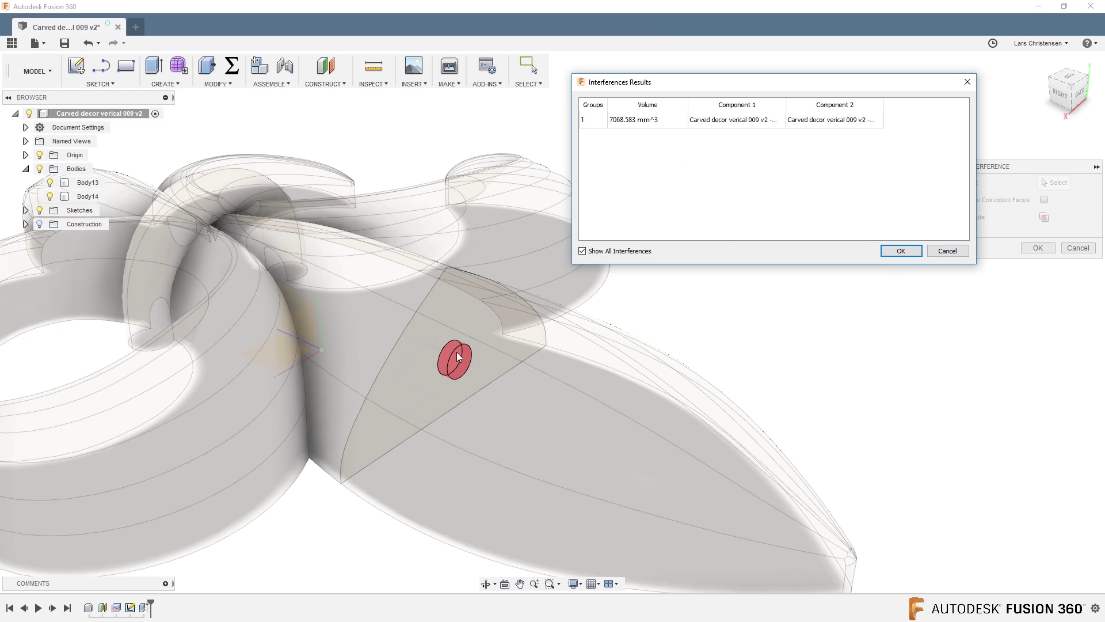
click(965, 251)
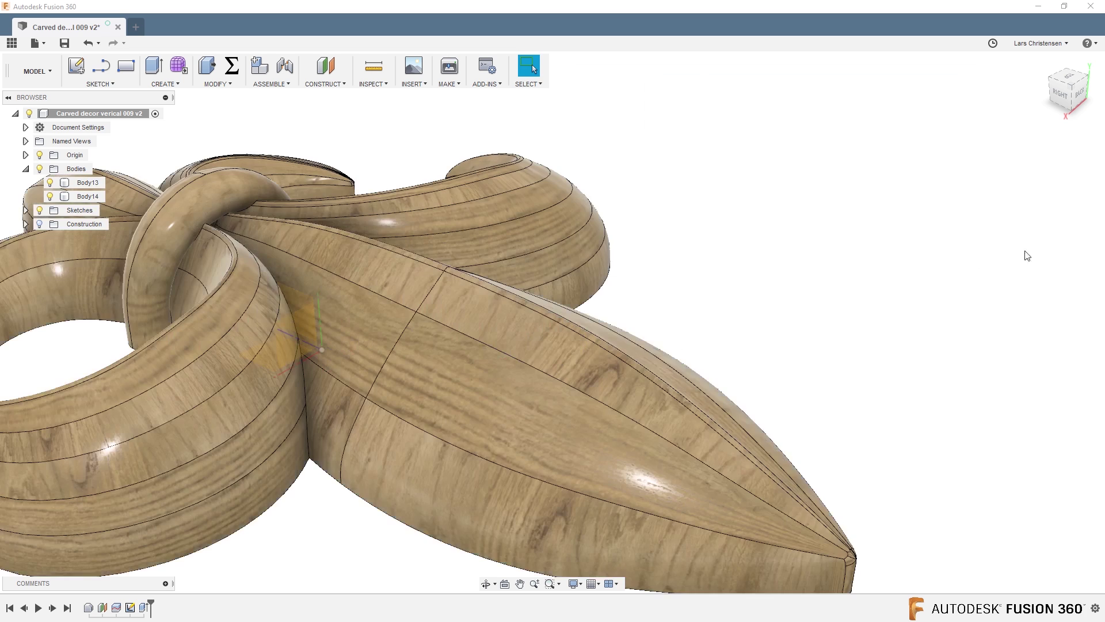
Step: Combine the bodies with the Cut operation, using Body13 as target and Body14 as tool body, with Keep Tools enabled
click(219, 87)
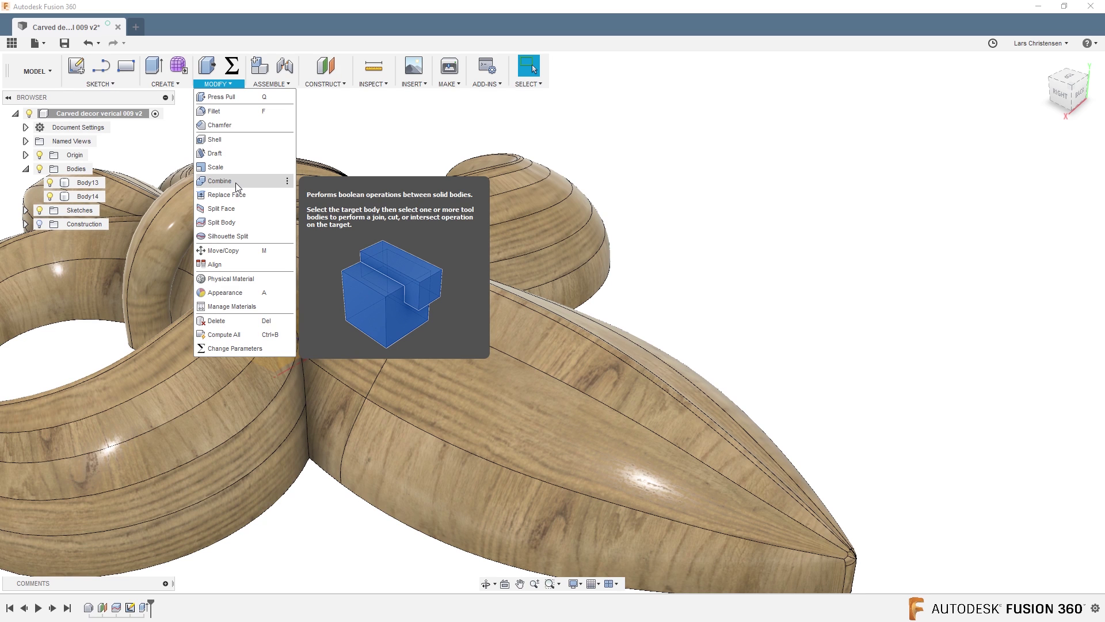
click(236, 181)
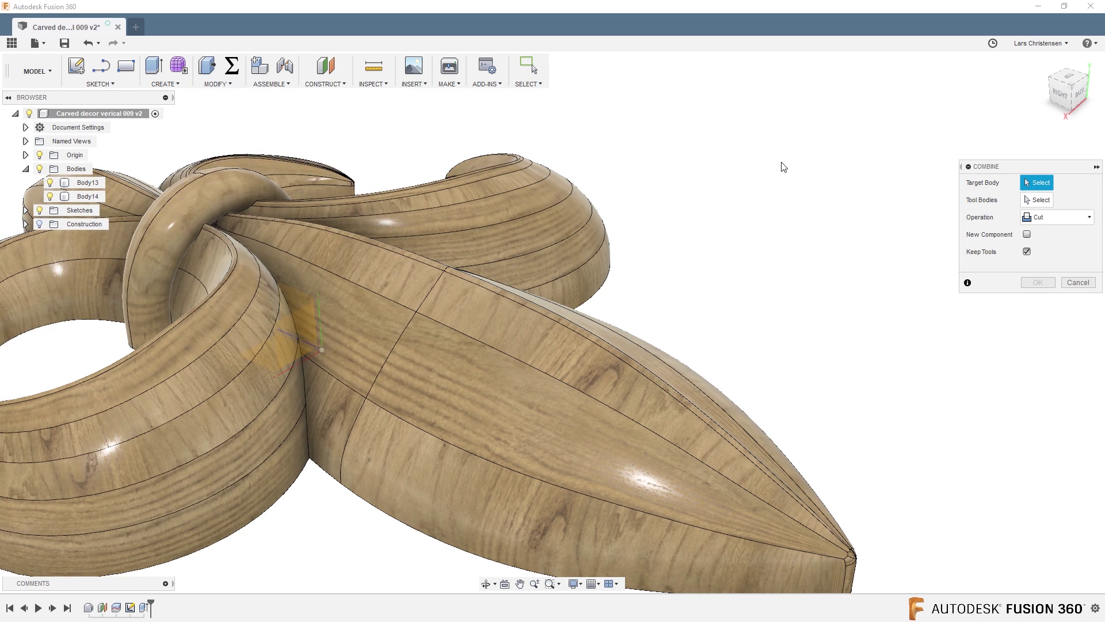
click(1042, 217)
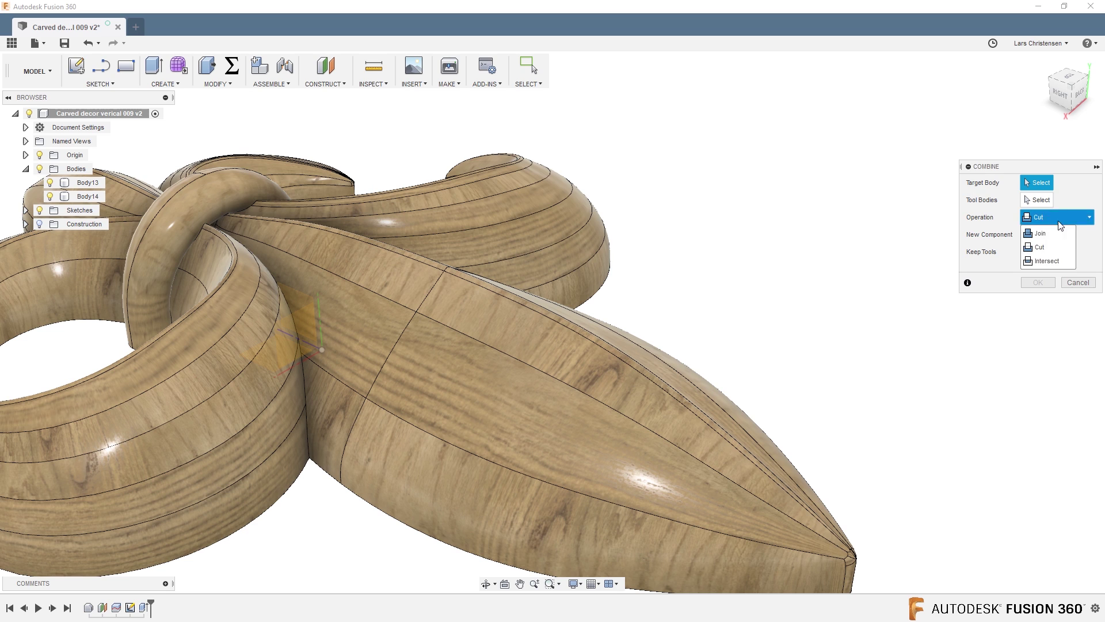
click(1058, 217)
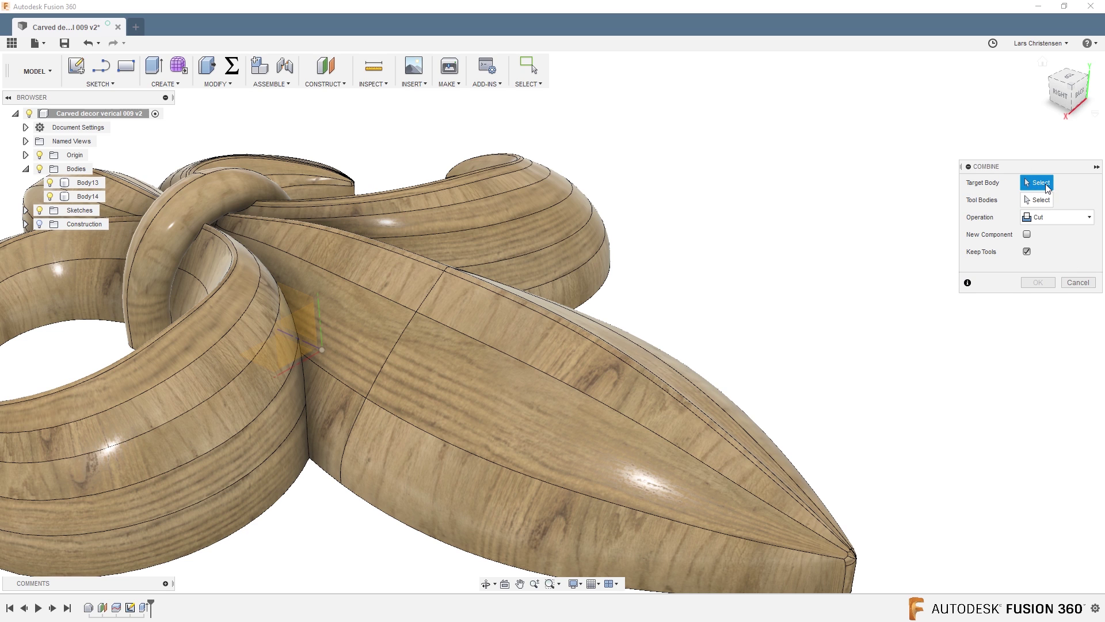
click(634, 413)
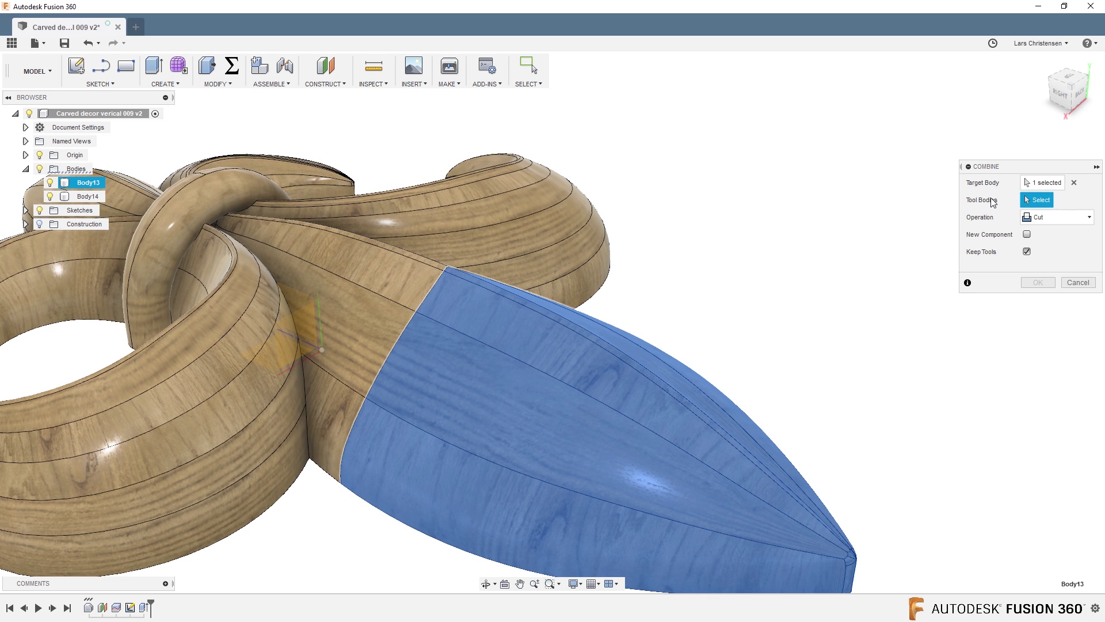
click(379, 250)
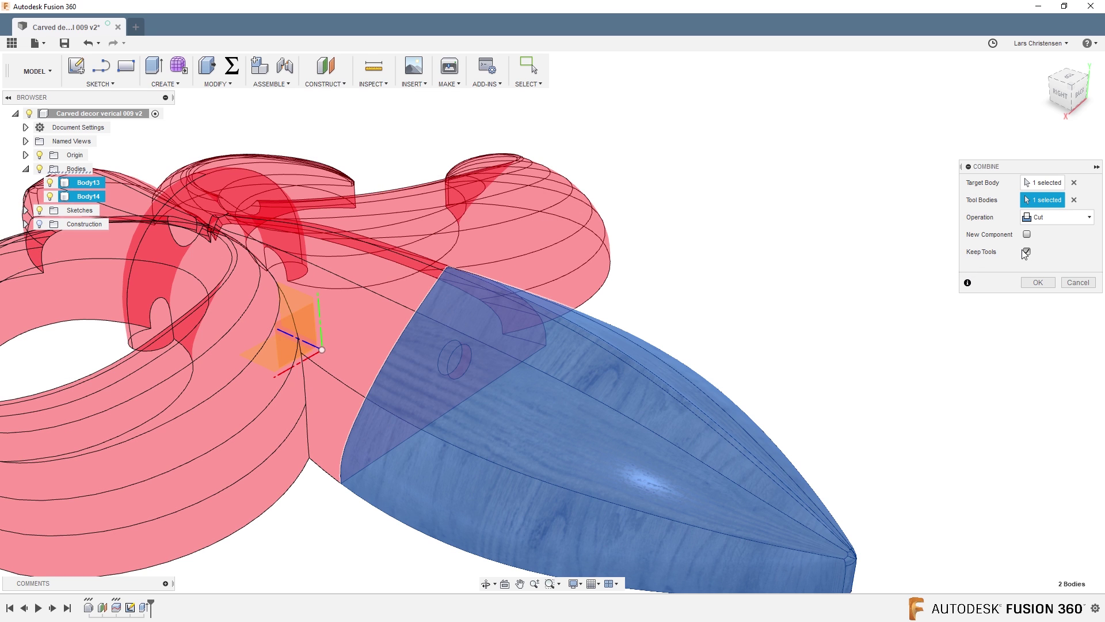
click(1038, 282)
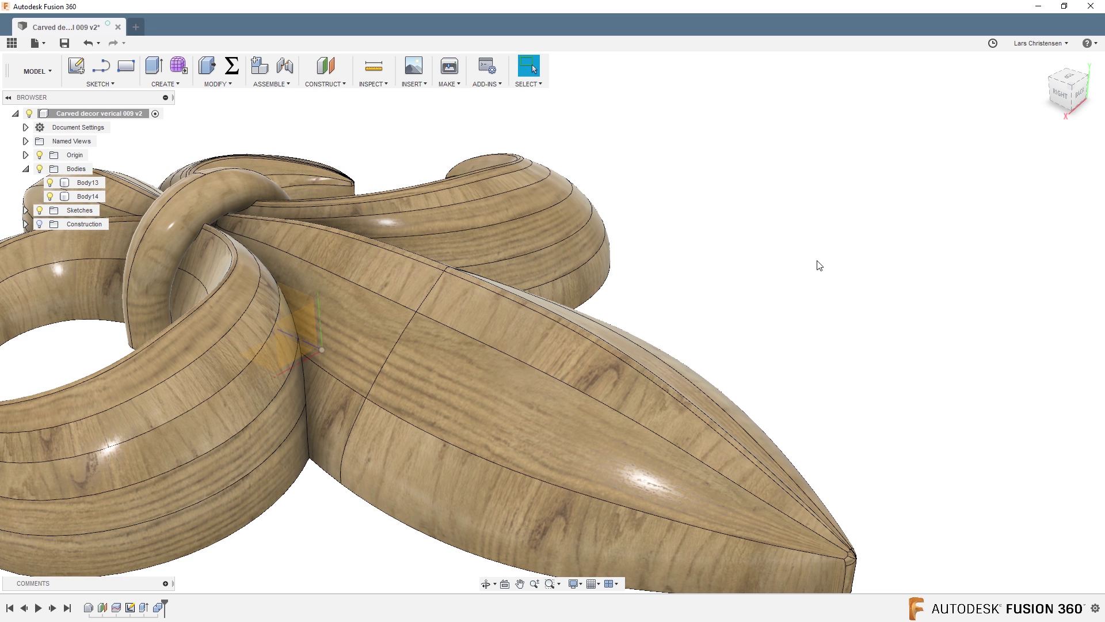
Step: Hide Body14 and examine the cut face of Body13 for the peg's socket
scroll(819, 265, down, 3)
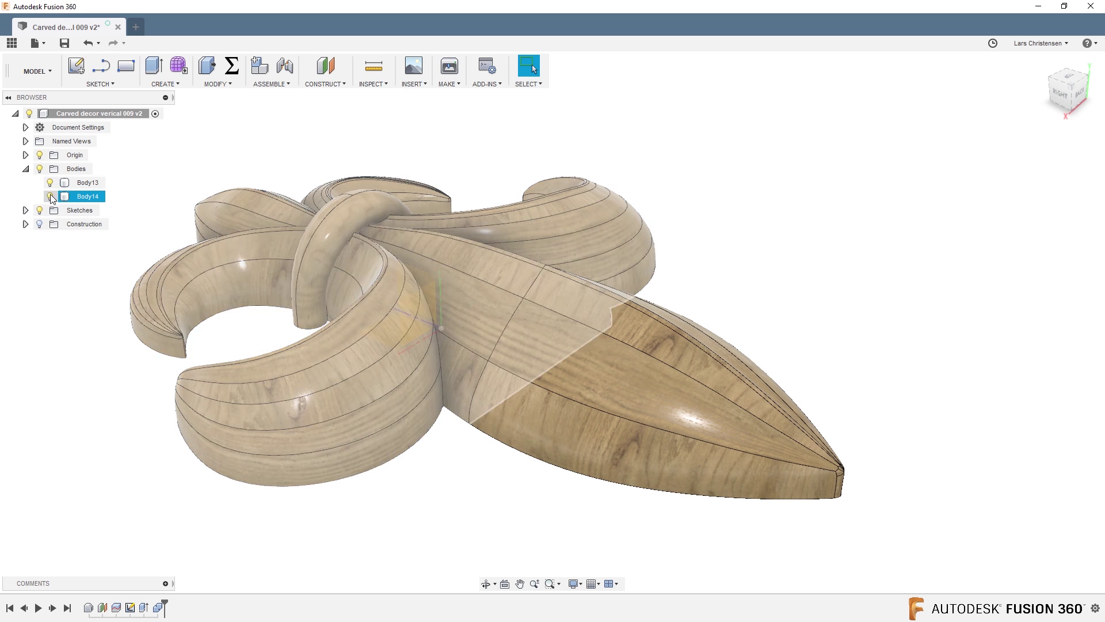
click(50, 197)
click(87, 182)
shift+middle_drag(156, 300, 534, 413)
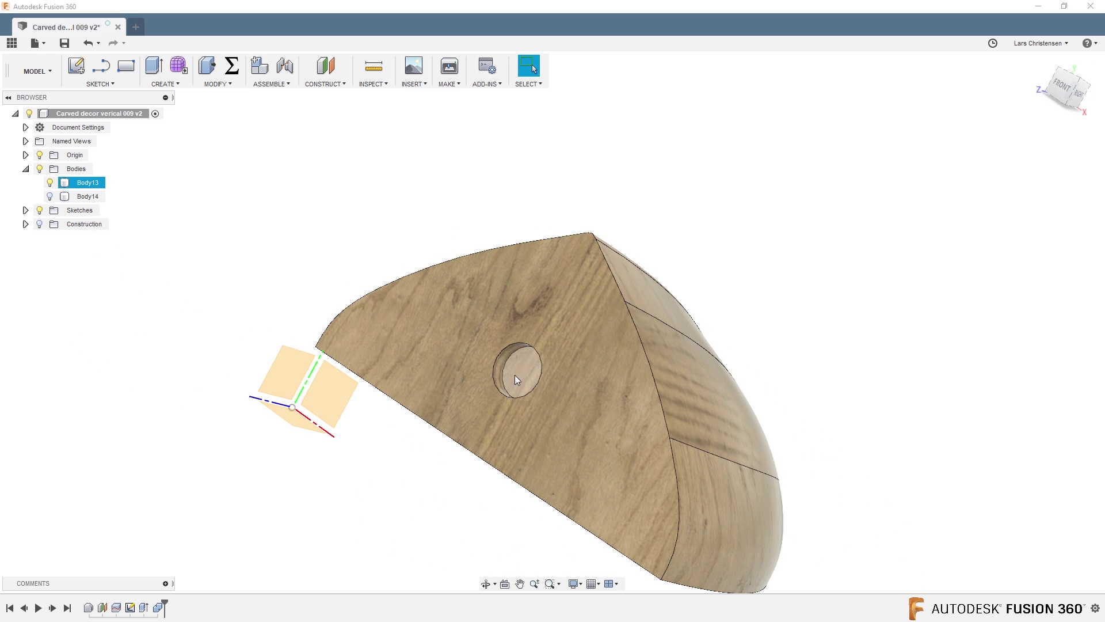
Step: Show Body14 with Body13 hidden to examine its peg, and leave both bodies visible
click(49, 200)
click(50, 197)
click(49, 183)
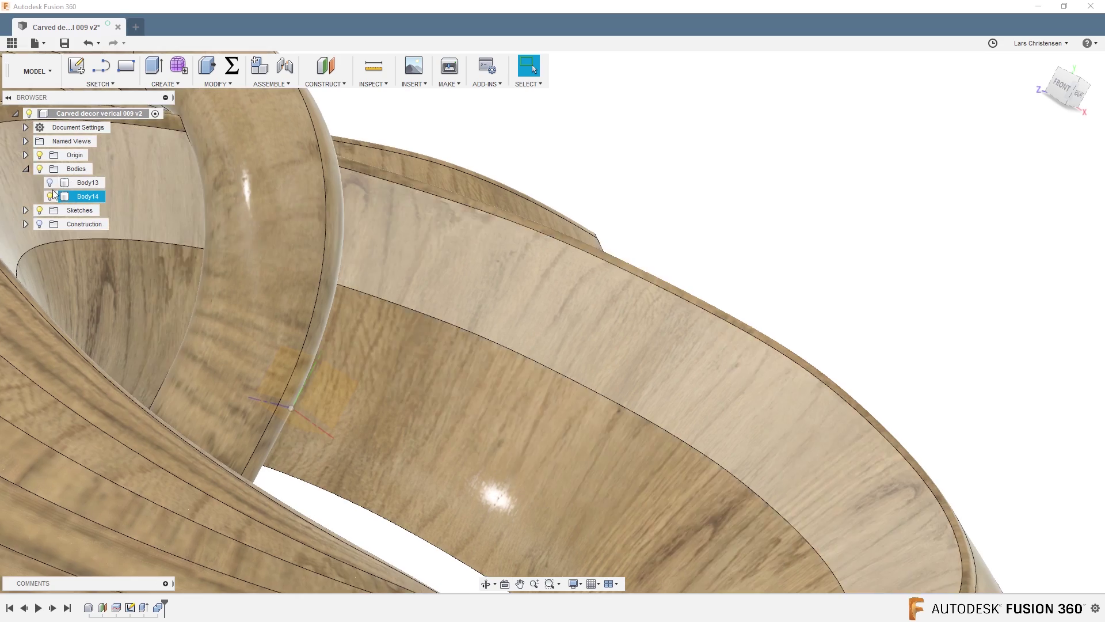
shift+middle_drag(67, 258, 662, 337)
click(607, 434)
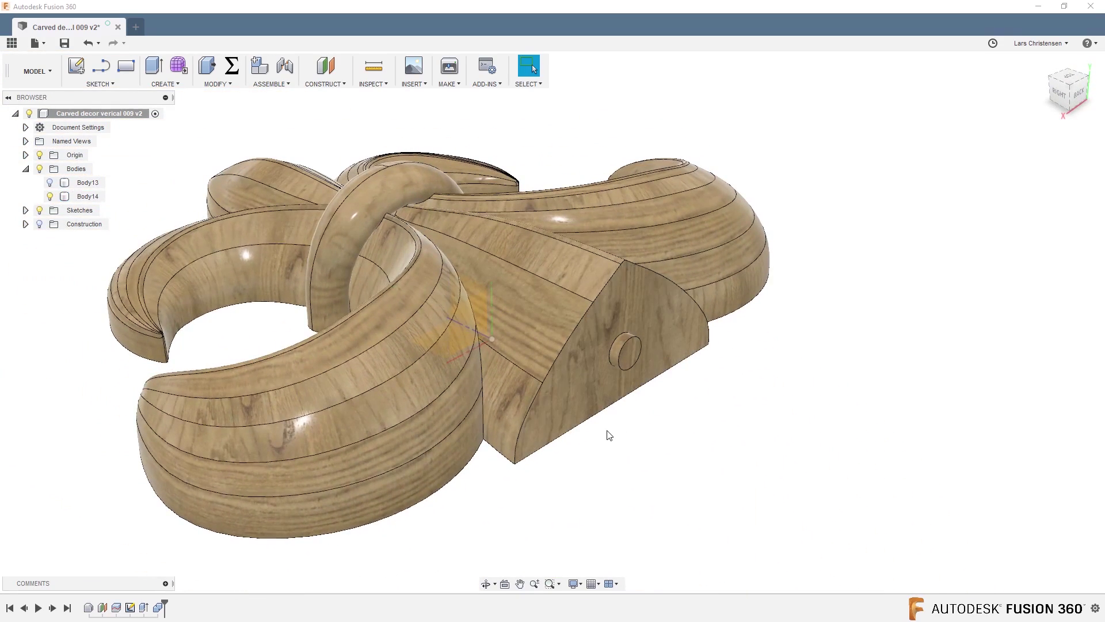
click(50, 183)
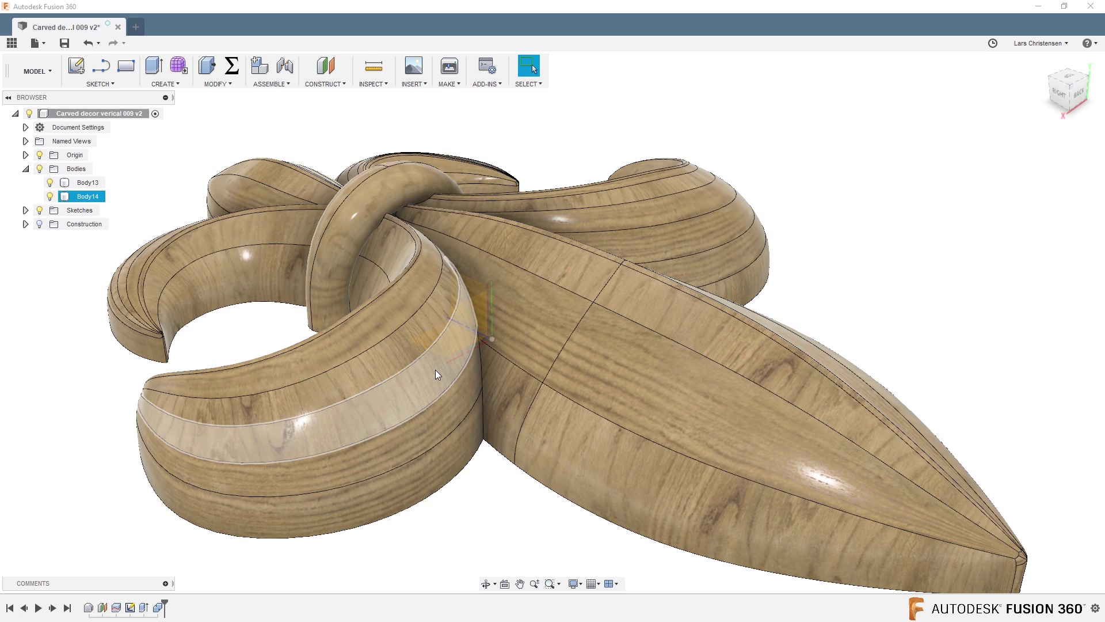
Step: Create a Section Analysis on the YZ plane at 0.00 mm distance and examine the peg joint between the pieces
scroll(436, 370, down, 2)
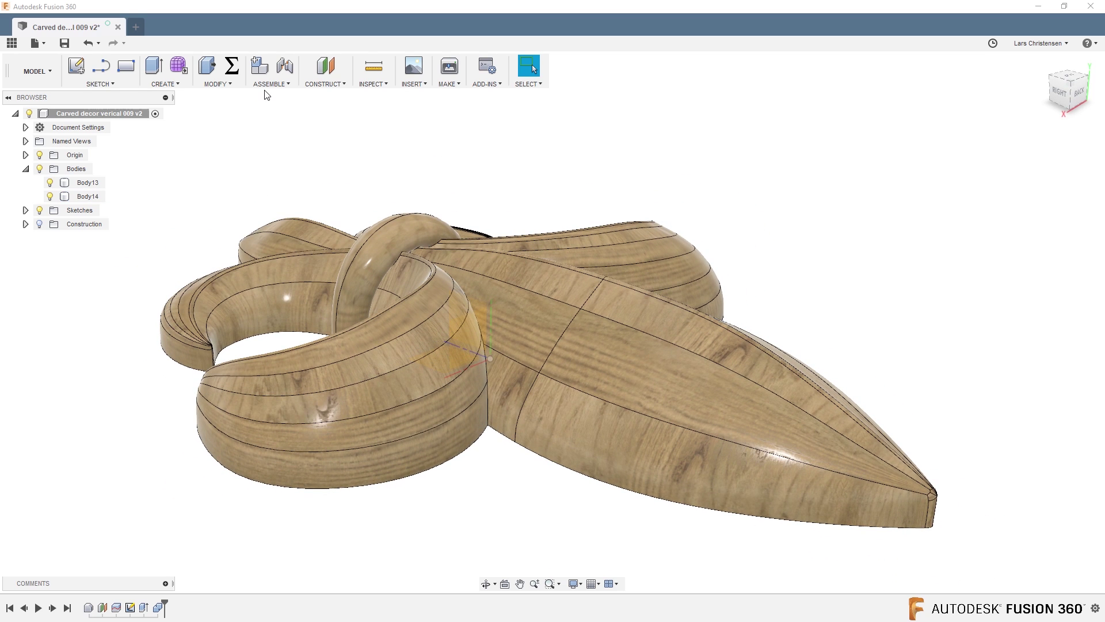
click(374, 84)
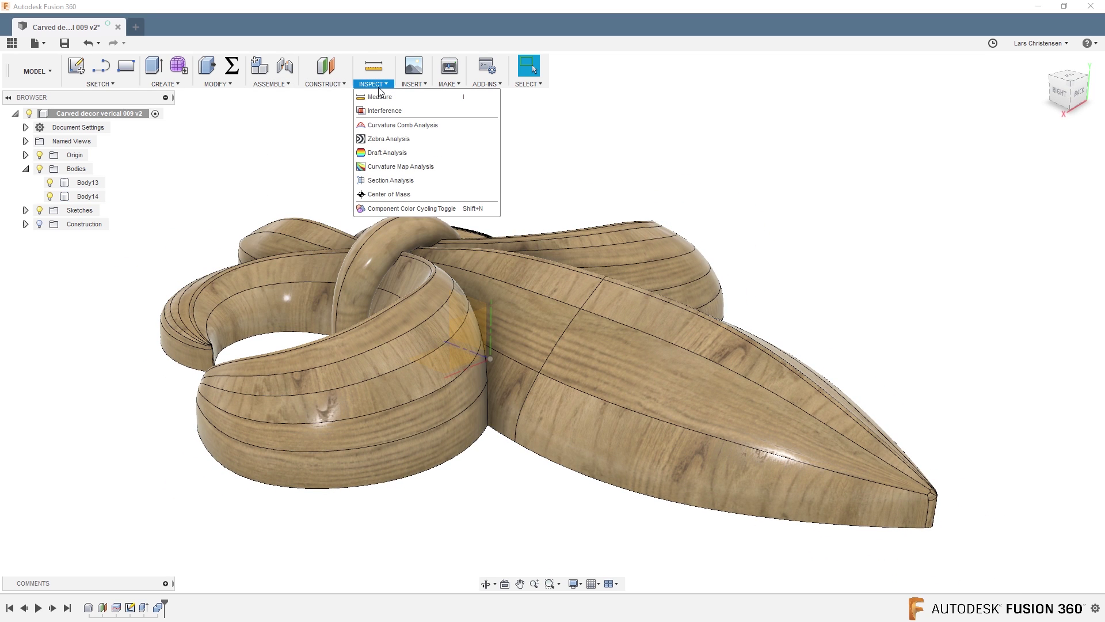
click(390, 180)
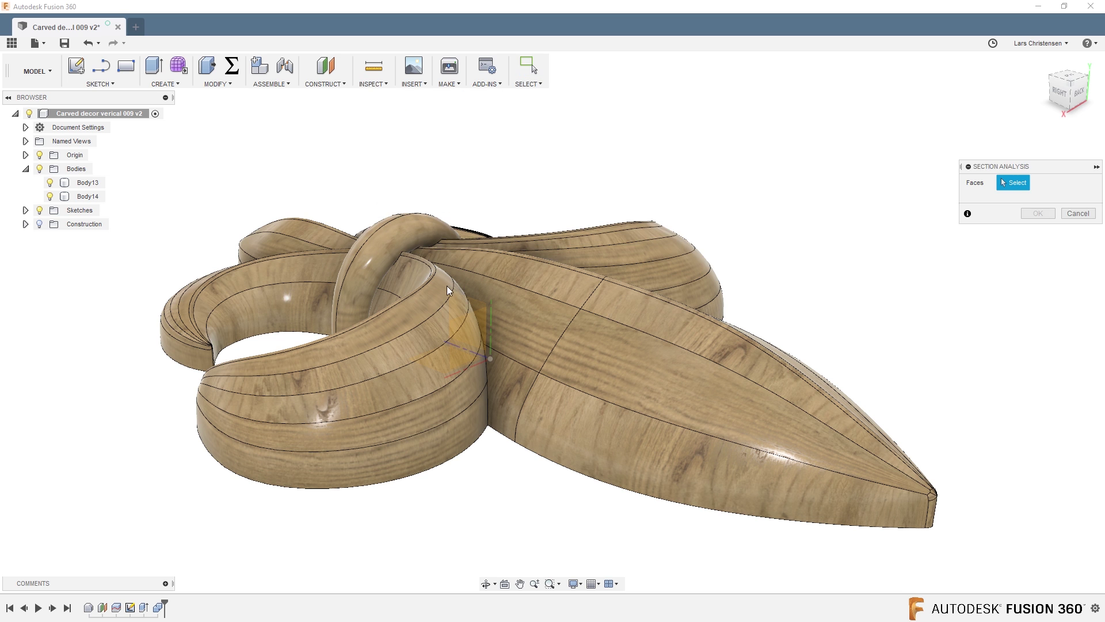
click(464, 305)
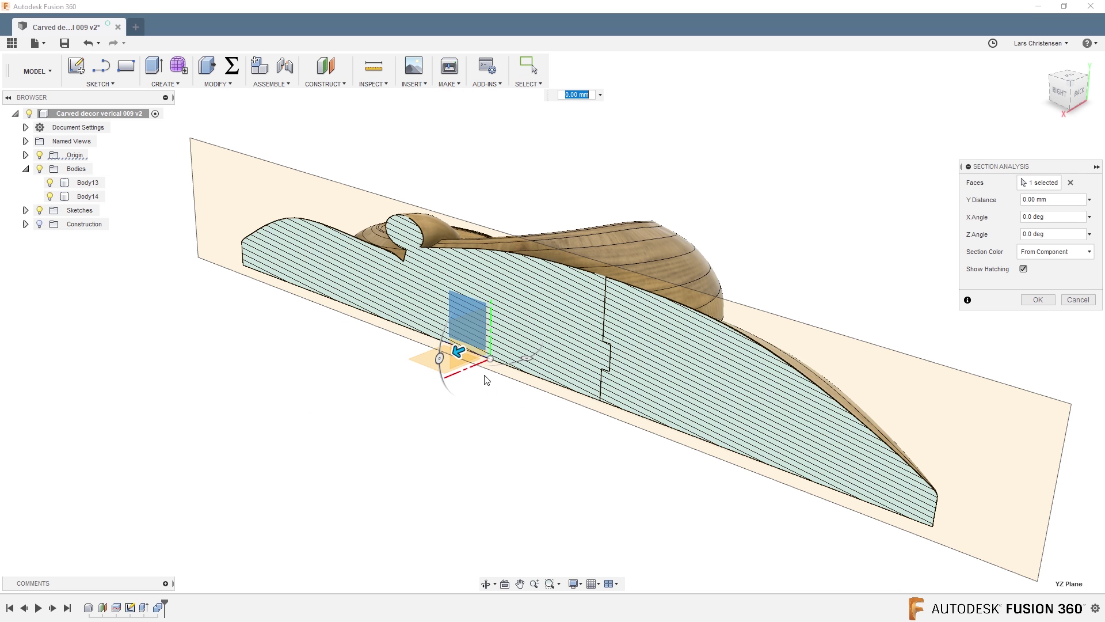
scroll(584, 439, up, 5)
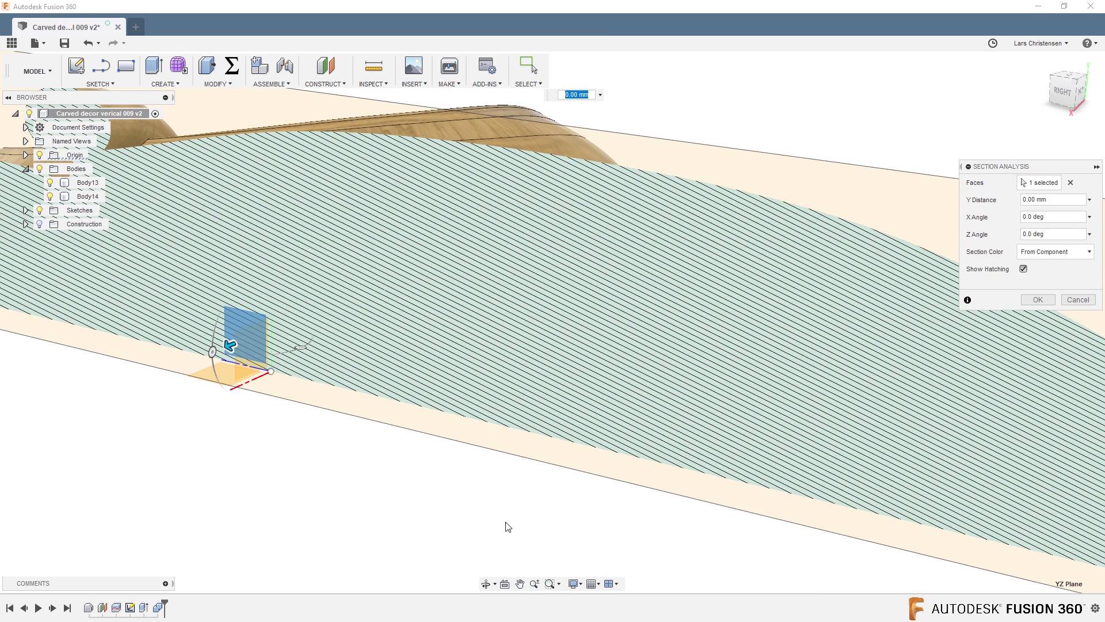
click(1046, 300)
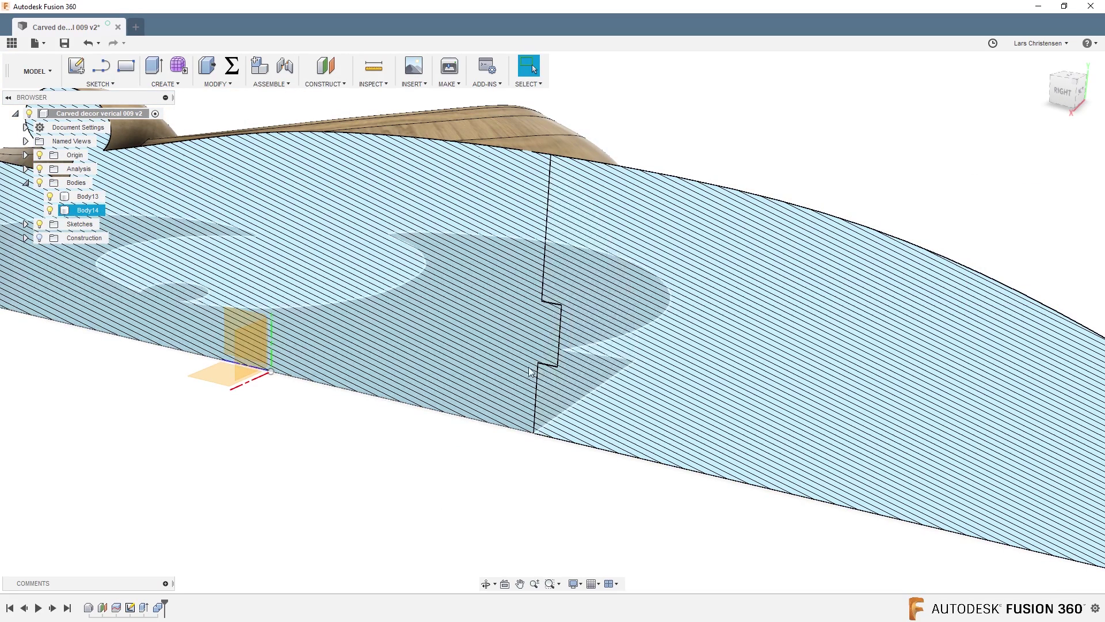
scroll(452, 476, down, 5)
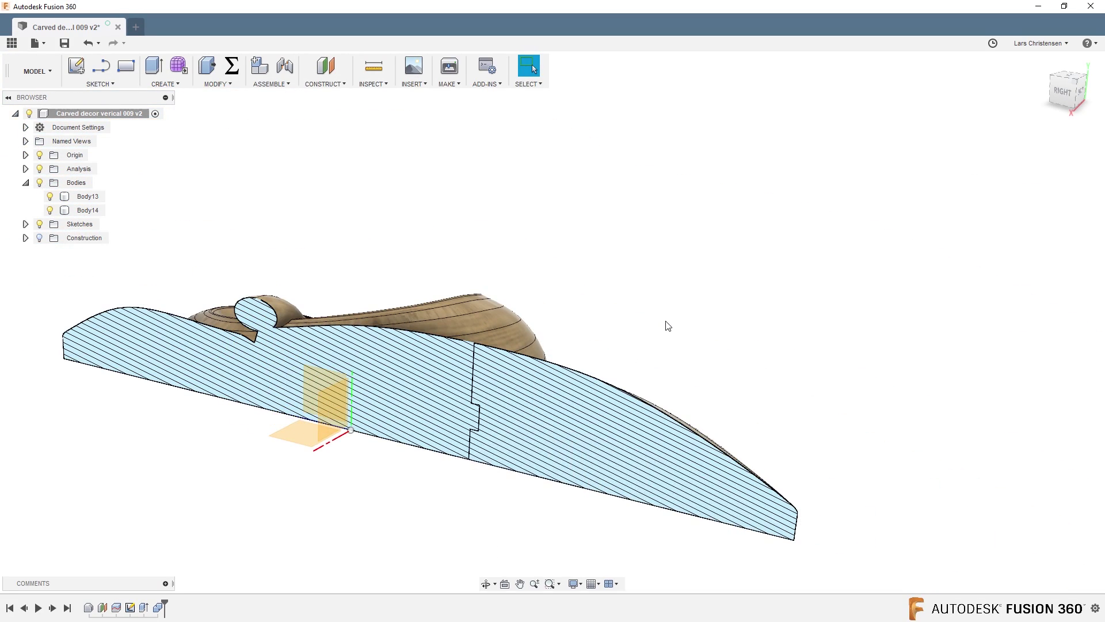
Step: Hide the section analysis and delete the Combine and peg Extrude features from the design history
shift+middle_drag(666, 327, 661, 326)
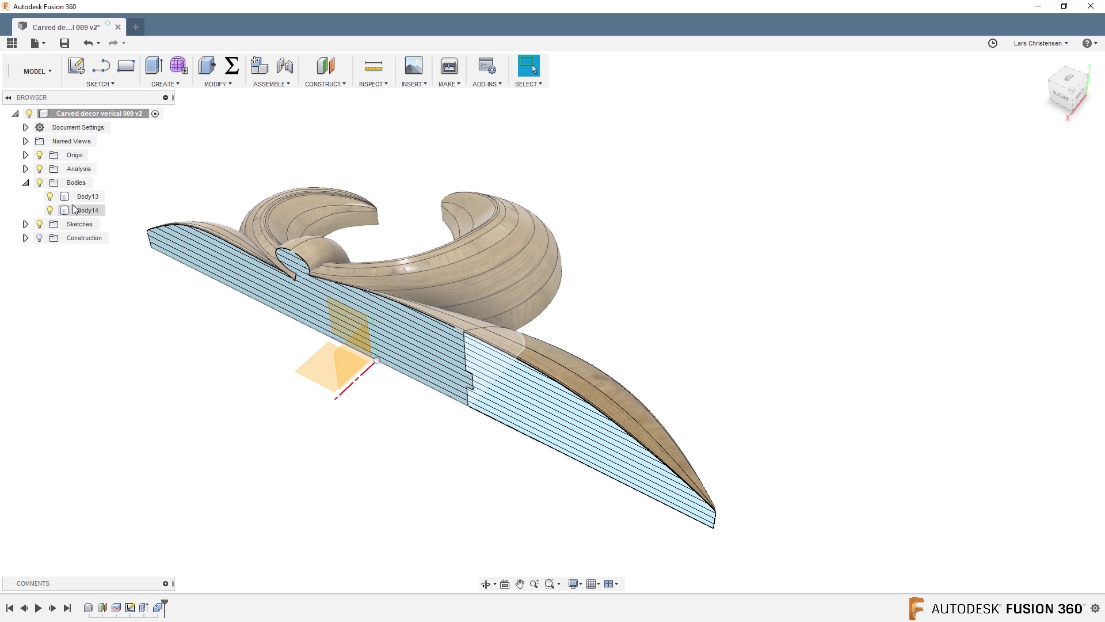
click(39, 169)
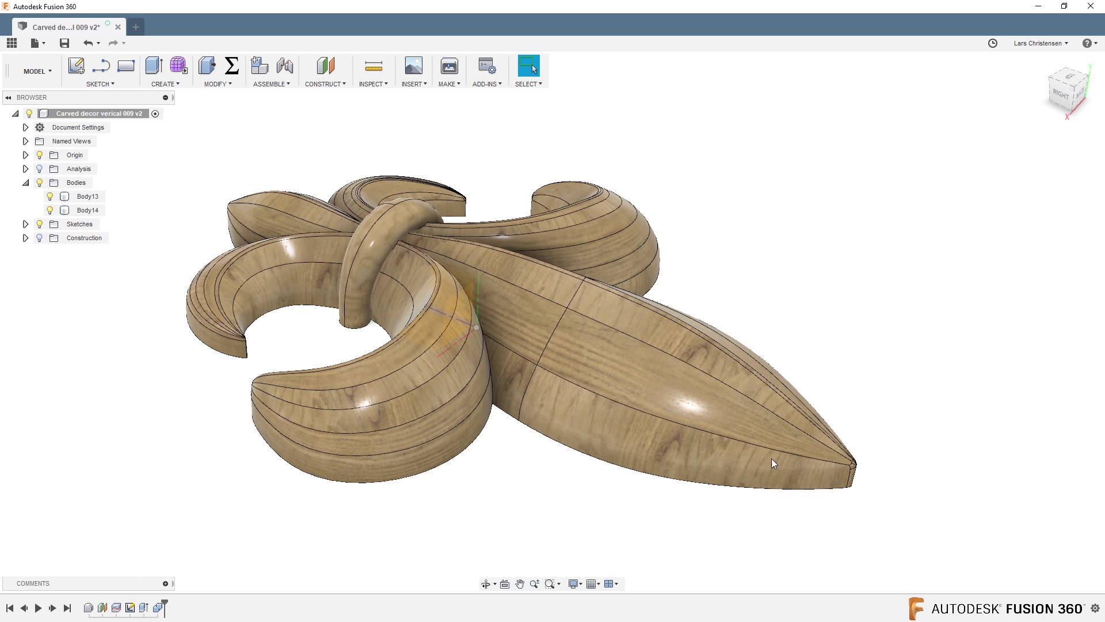
drag(164, 607, 151, 607)
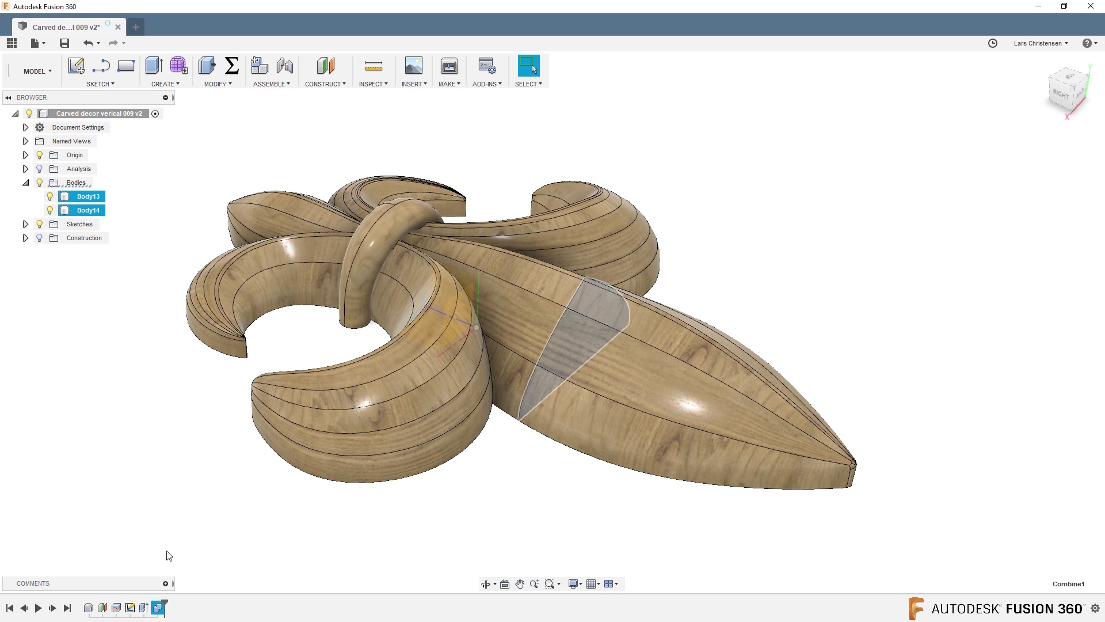
click(147, 610)
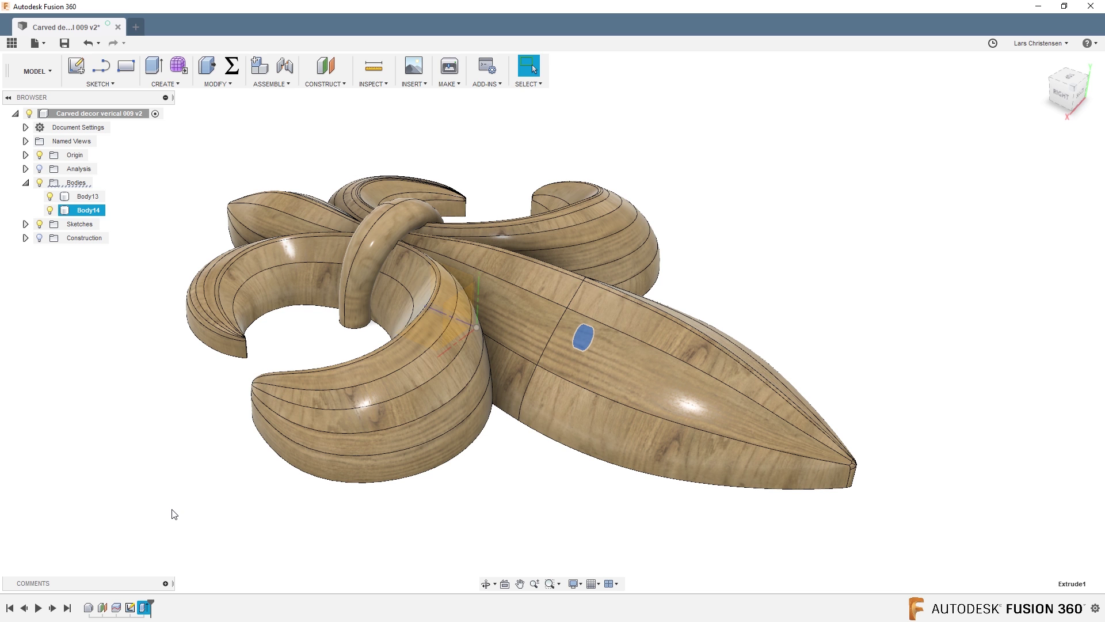
key(Delete)
Step: Open the peg's sketch for editing and hide Body13 to expose the cut face of Body14
right_click(135, 613)
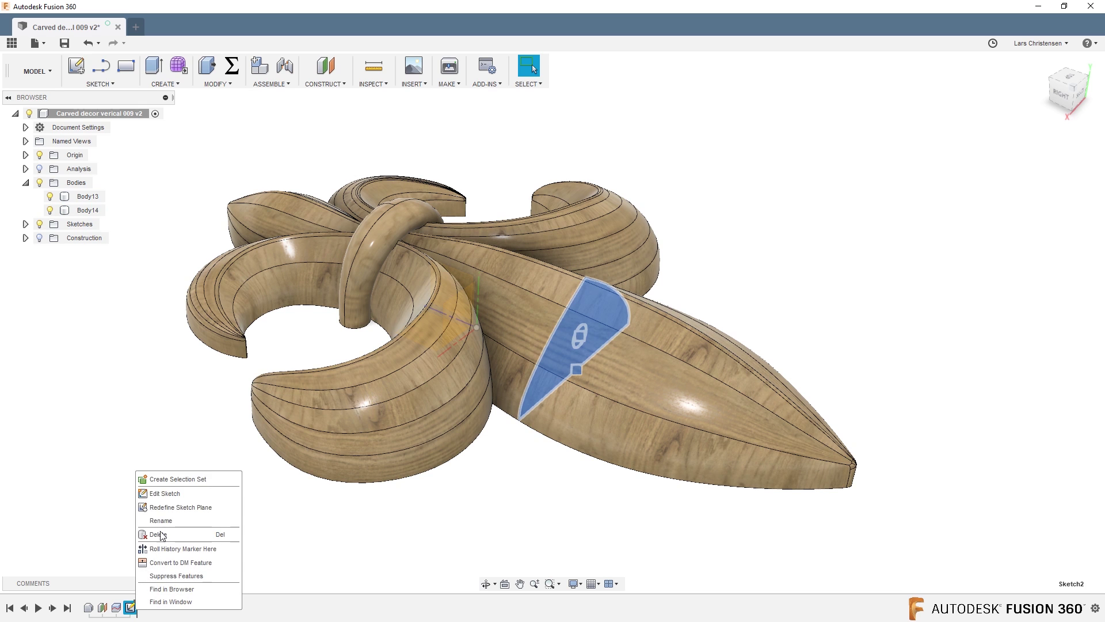
click(162, 494)
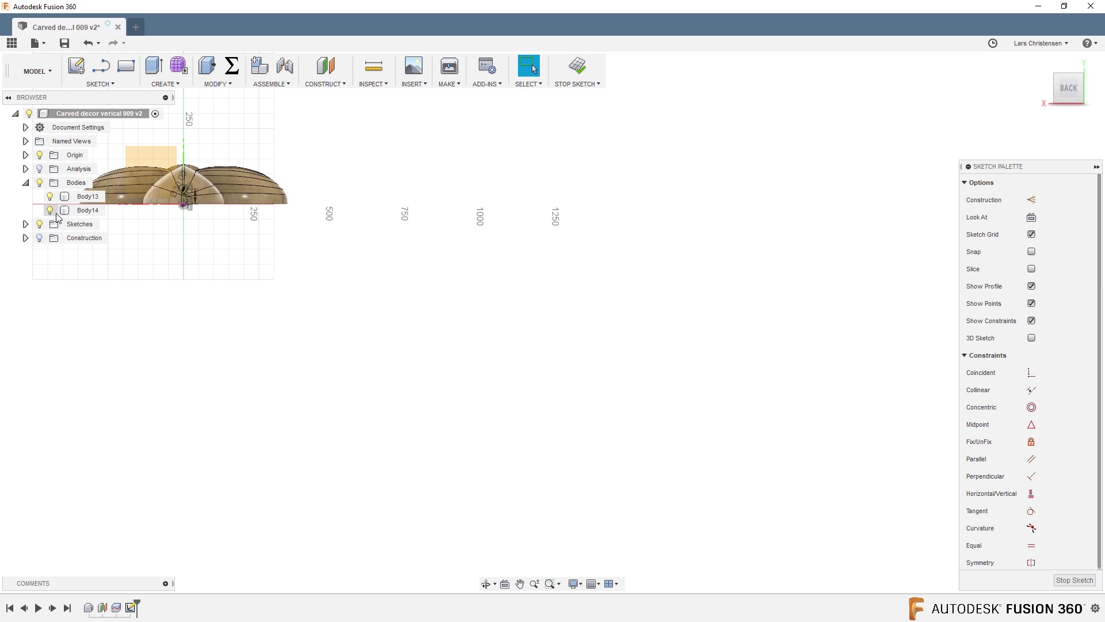
click(53, 210)
click(51, 210)
click(50, 196)
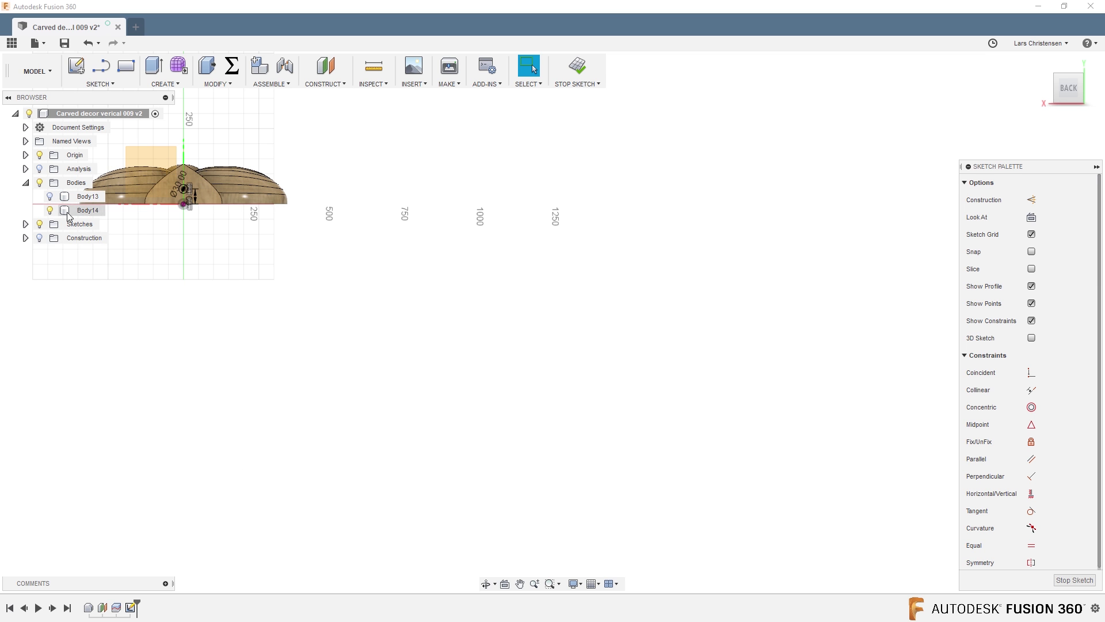
Step: Delete the 30 mm peg circle from the sketch on Body14's cut face
scroll(169, 133, up, 1)
scroll(210, 228, up, 2)
scroll(584, 355, down, 3)
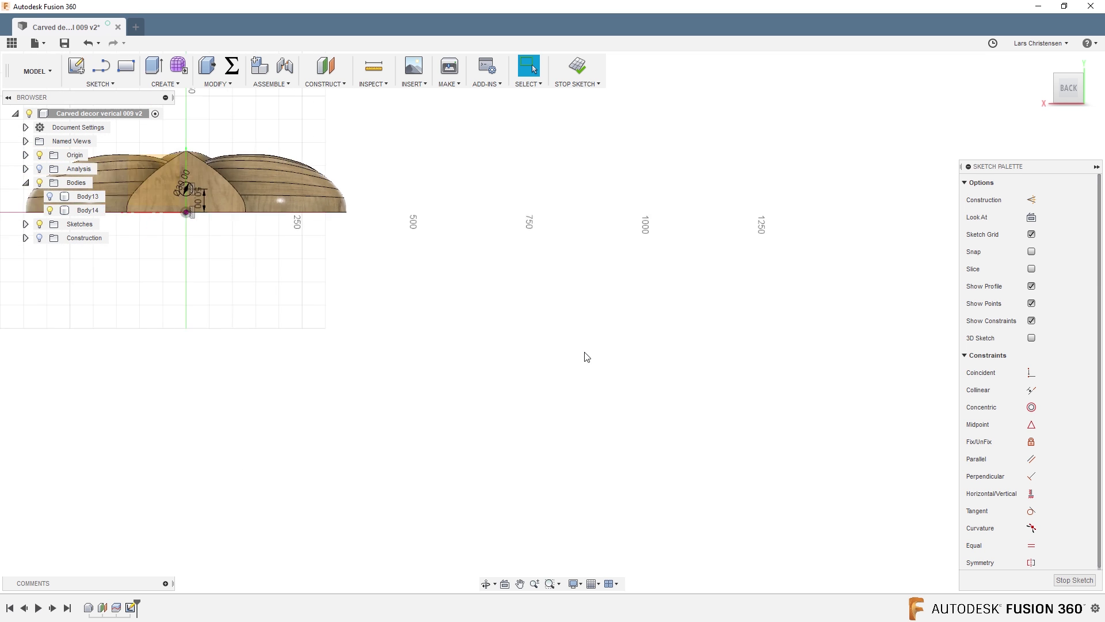
scroll(389, 282, up, 5)
scroll(383, 286, up, 3)
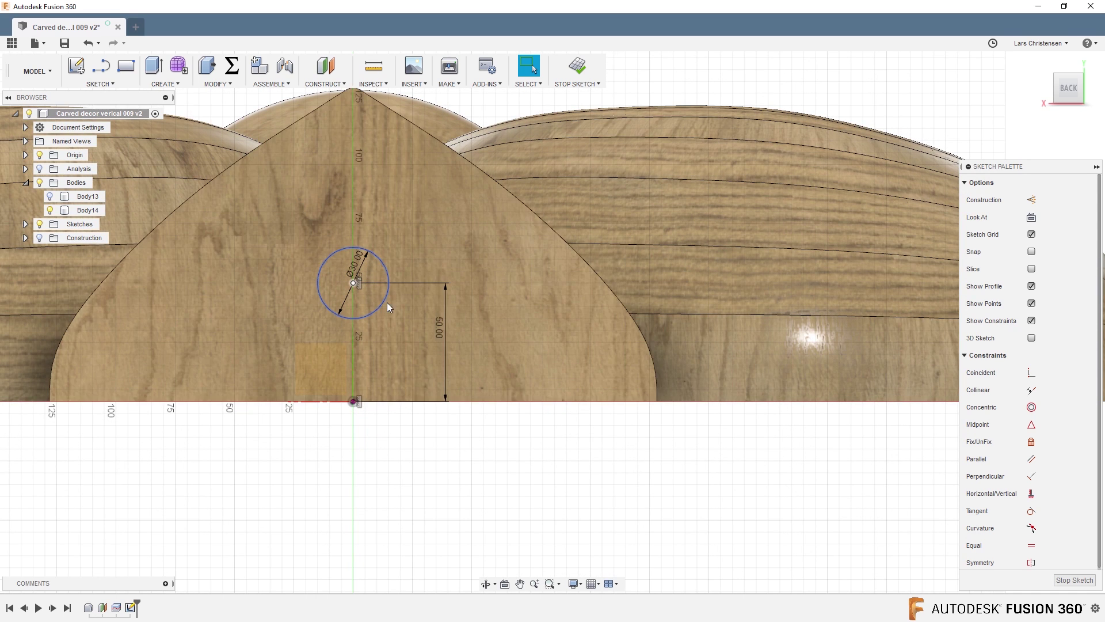
click(383, 302)
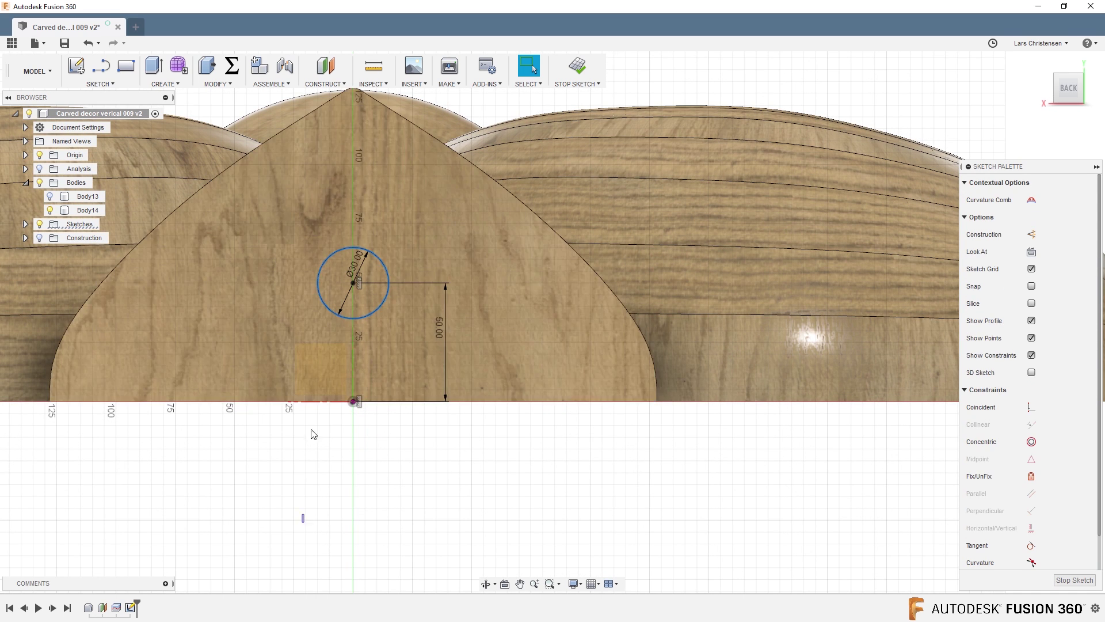
key(Delete)
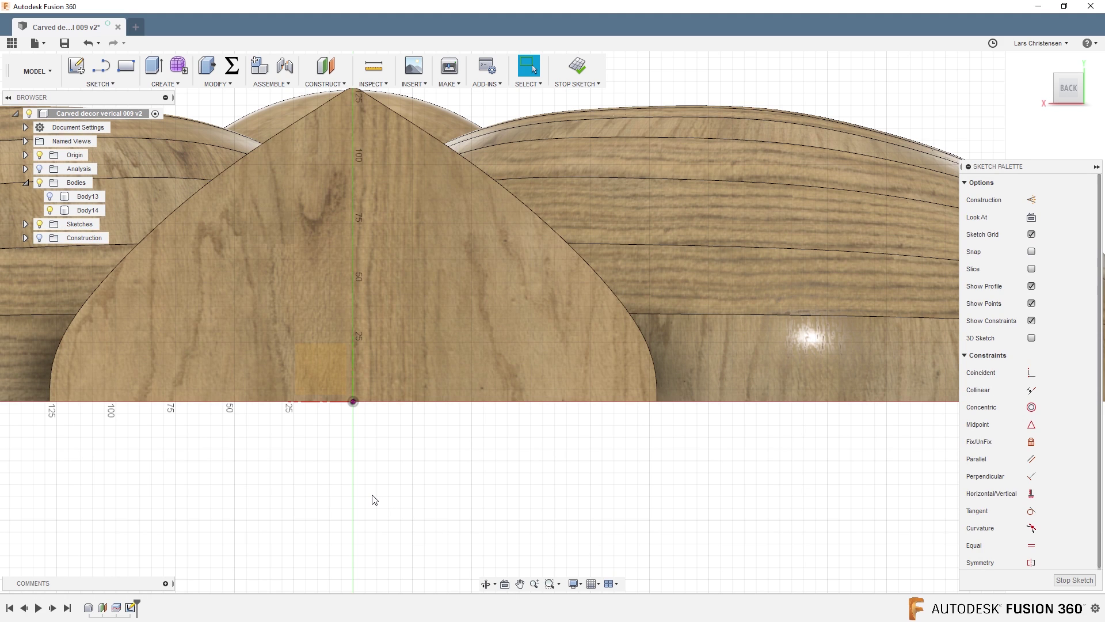
Step: Draw a 75 mm vertical line upward from the sketch origin on the cut face
key(l)
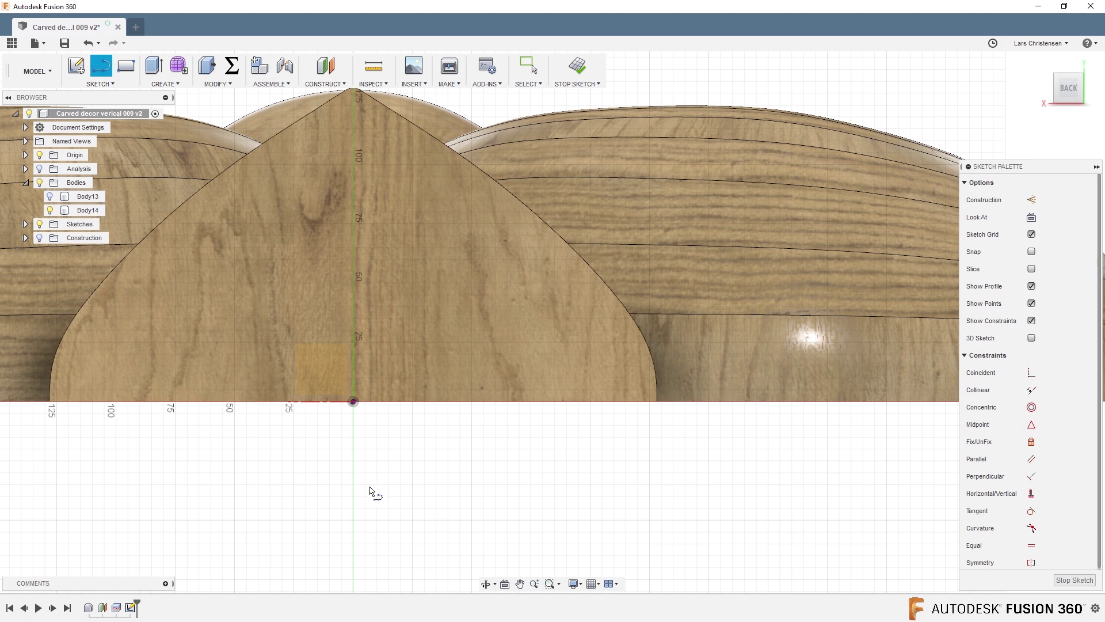
click(353, 402)
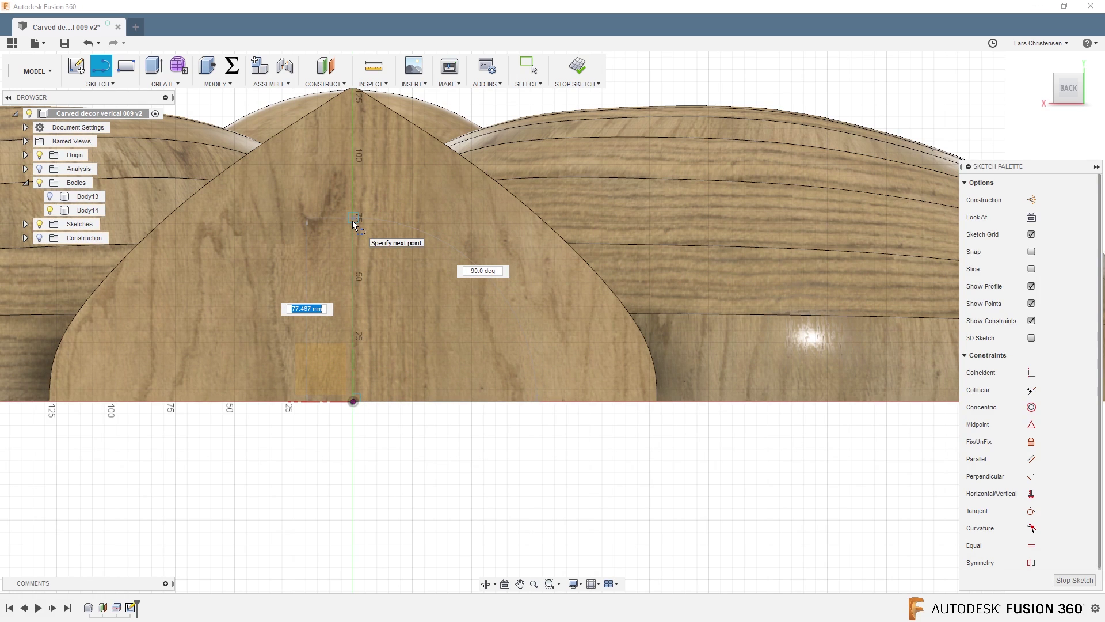
text(60)
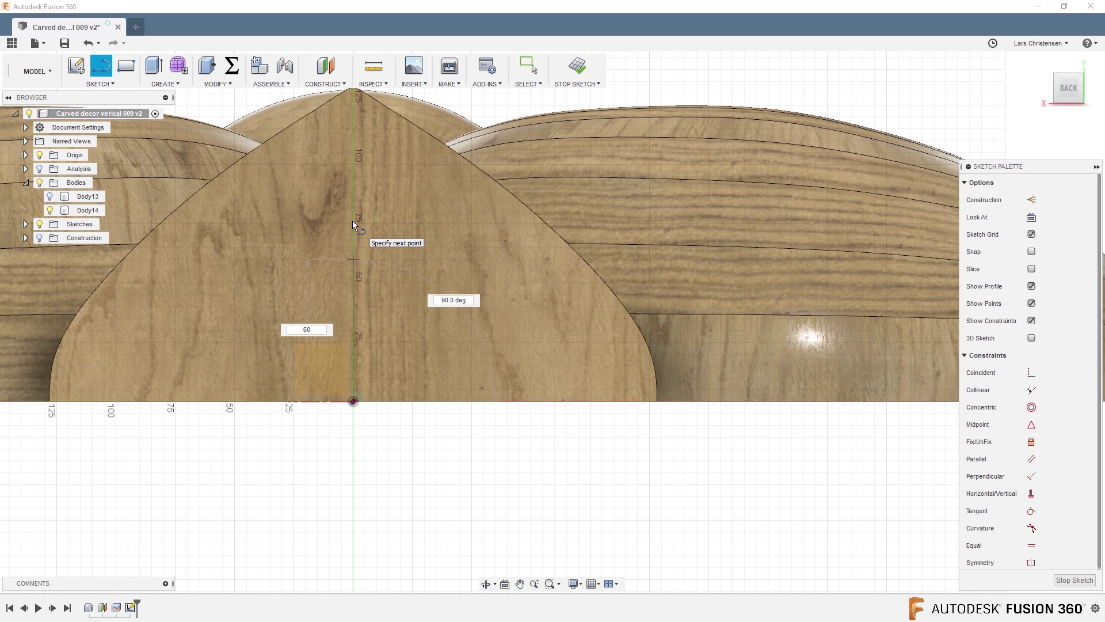
key(BackSpace)
key(BackSpace)
text(75)
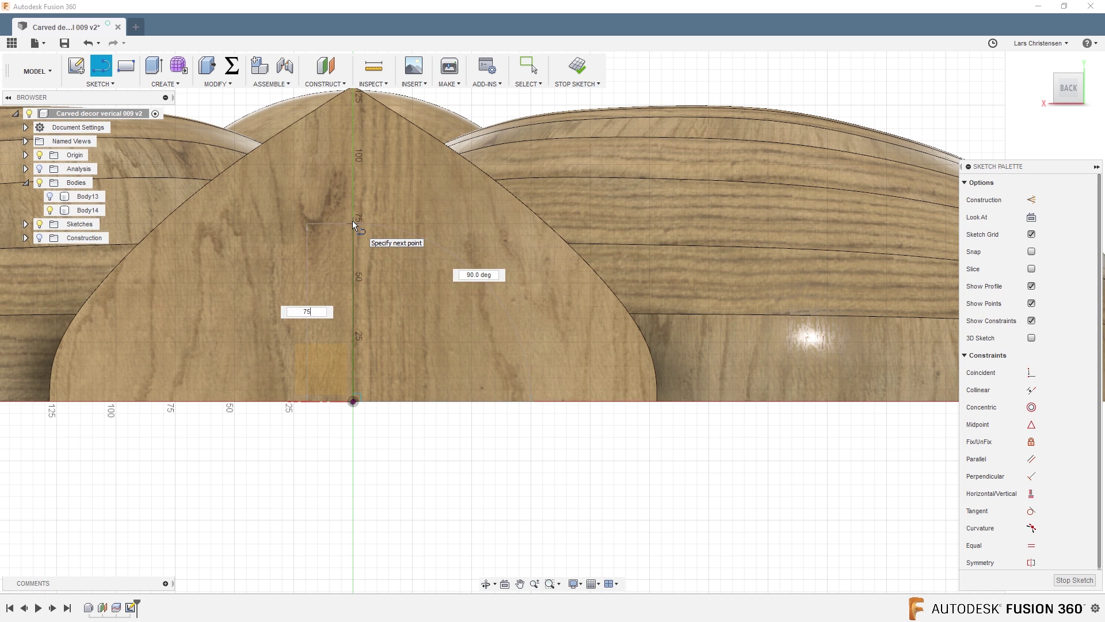
key(Return)
key(Escape)
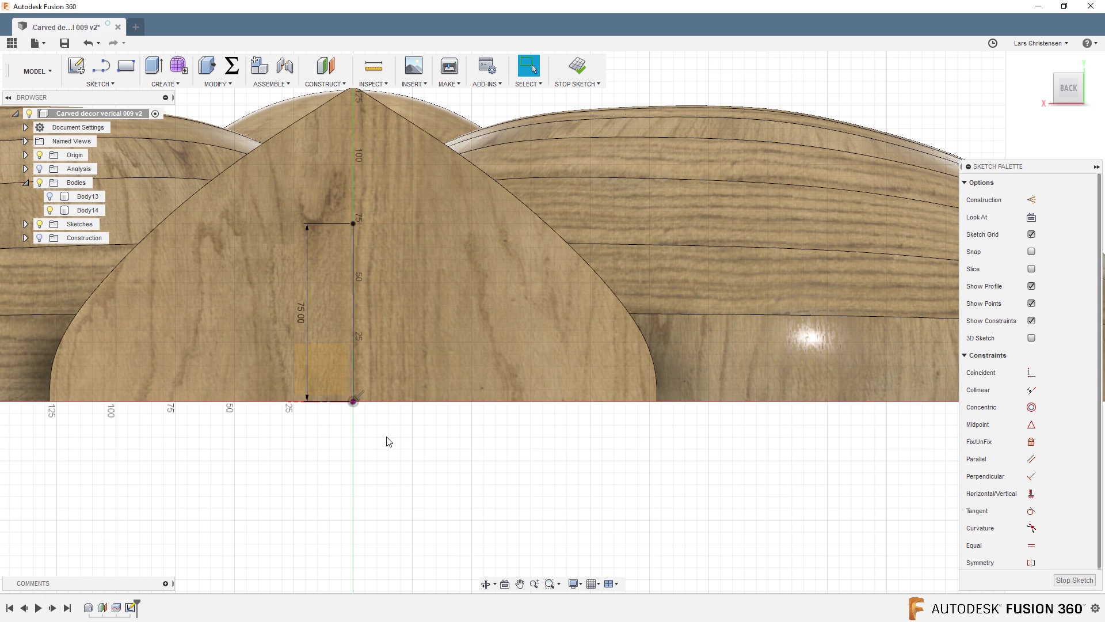
Step: Draw a rectangle 30 mm wide and 50 mm high in the empty area below the cut face
click(126, 75)
scroll(297, 301, down, 1)
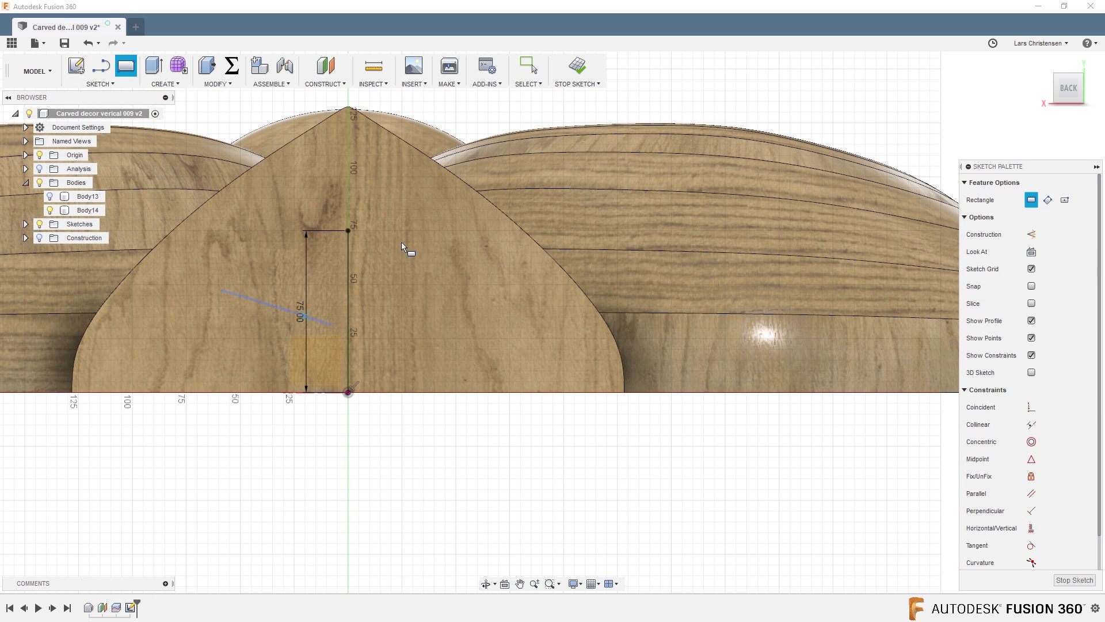
scroll(247, 258, up, 2)
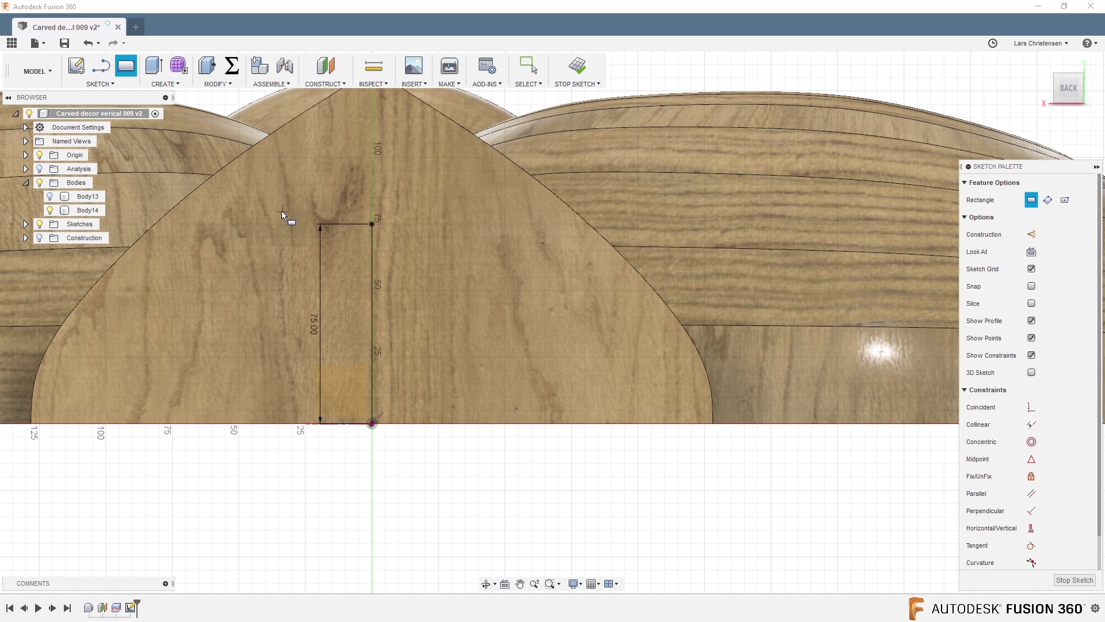
scroll(281, 211, down, 3)
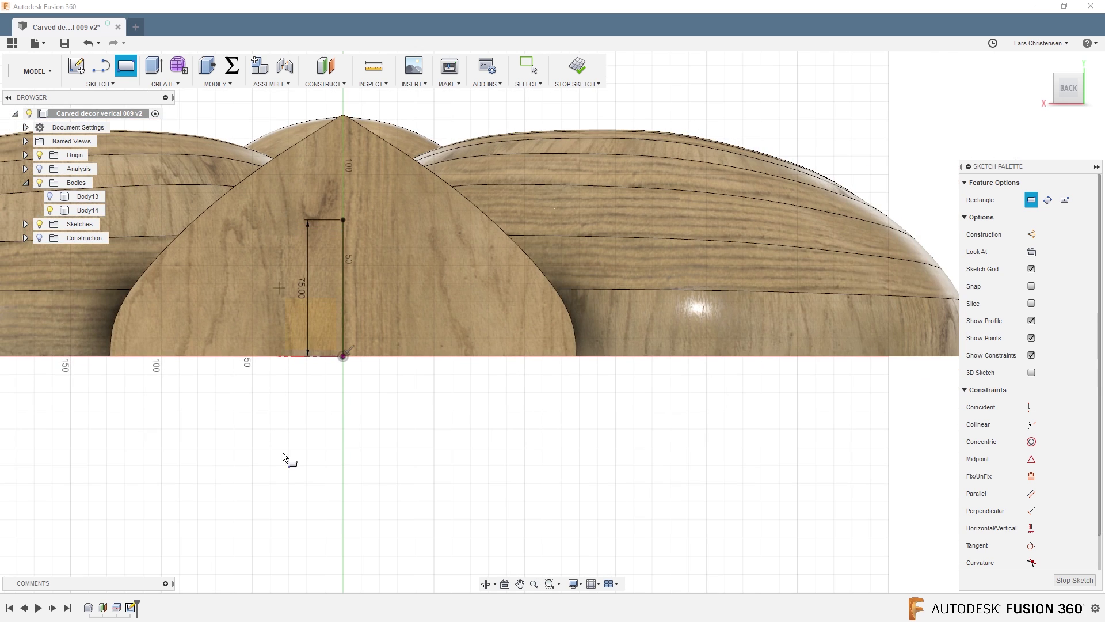
click(191, 420)
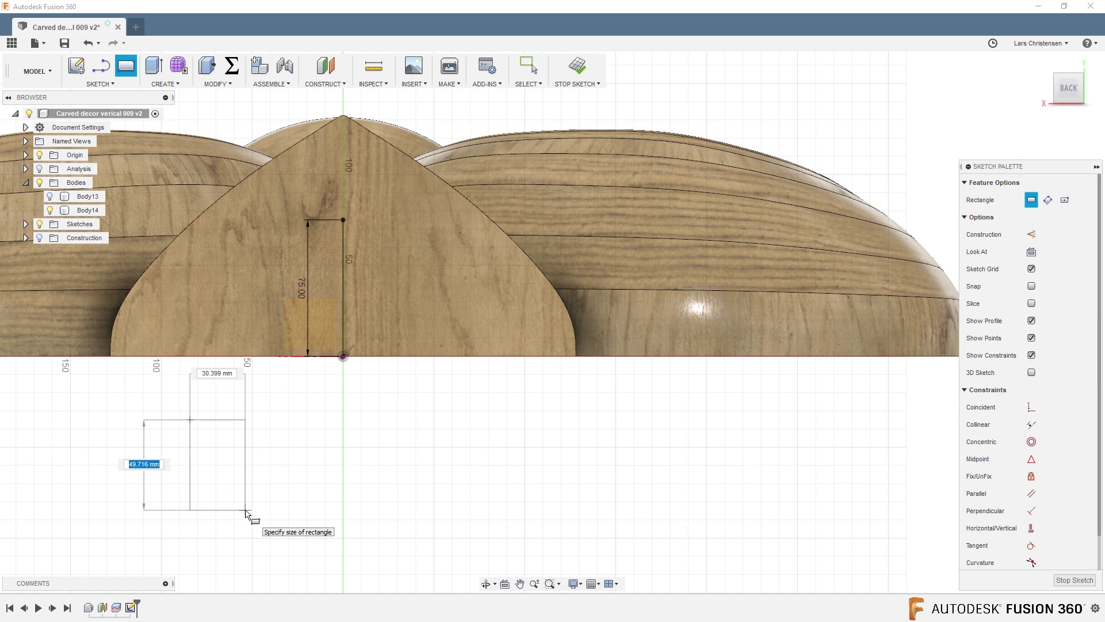
text(50)
key(Tab)
text(30)
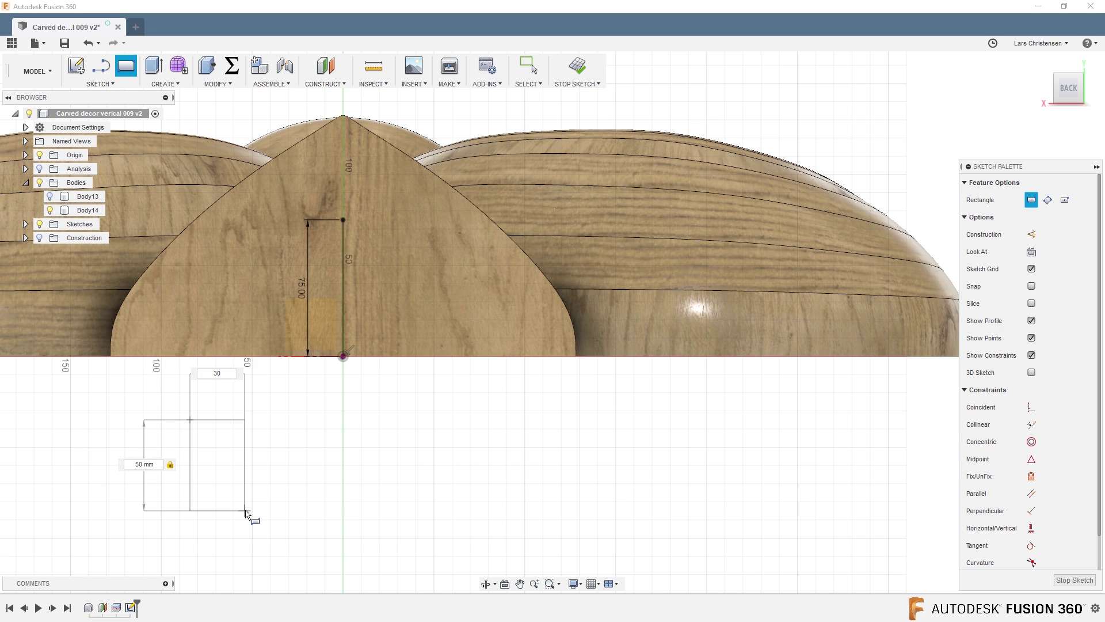
key(Return)
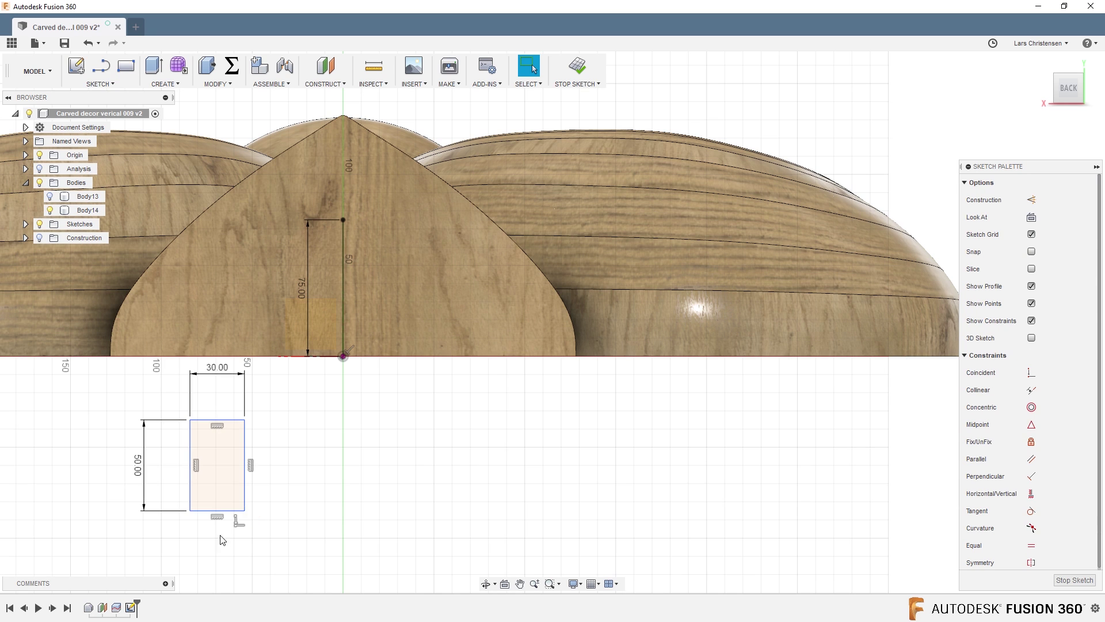
Step: Fillet all four corners of the rectangle with a 10 mm radius
scroll(222, 540, up, 3)
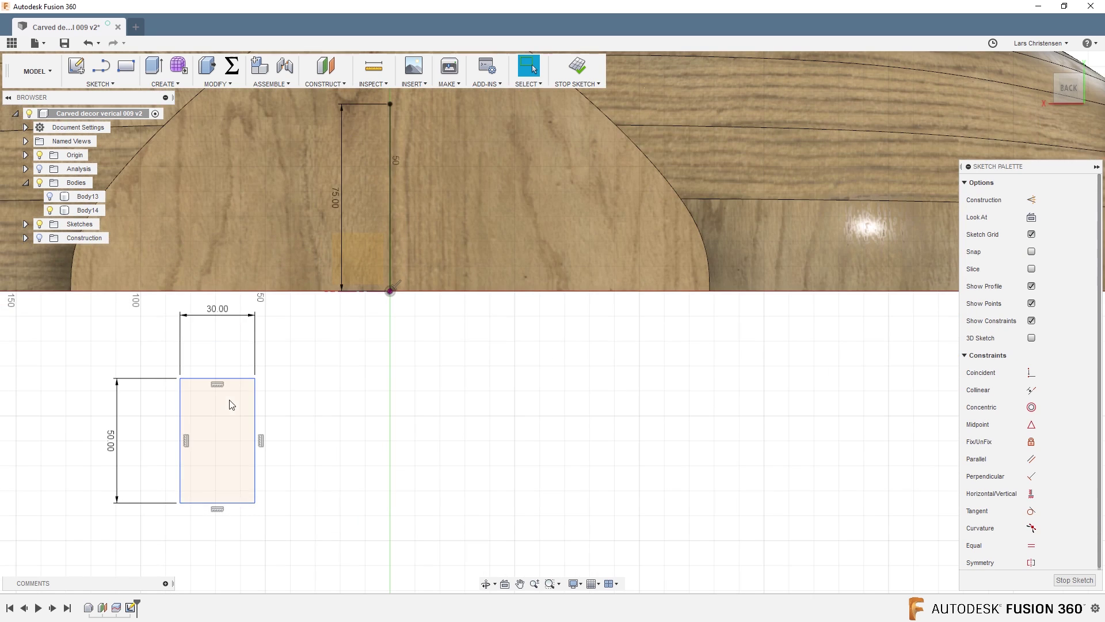
click(105, 85)
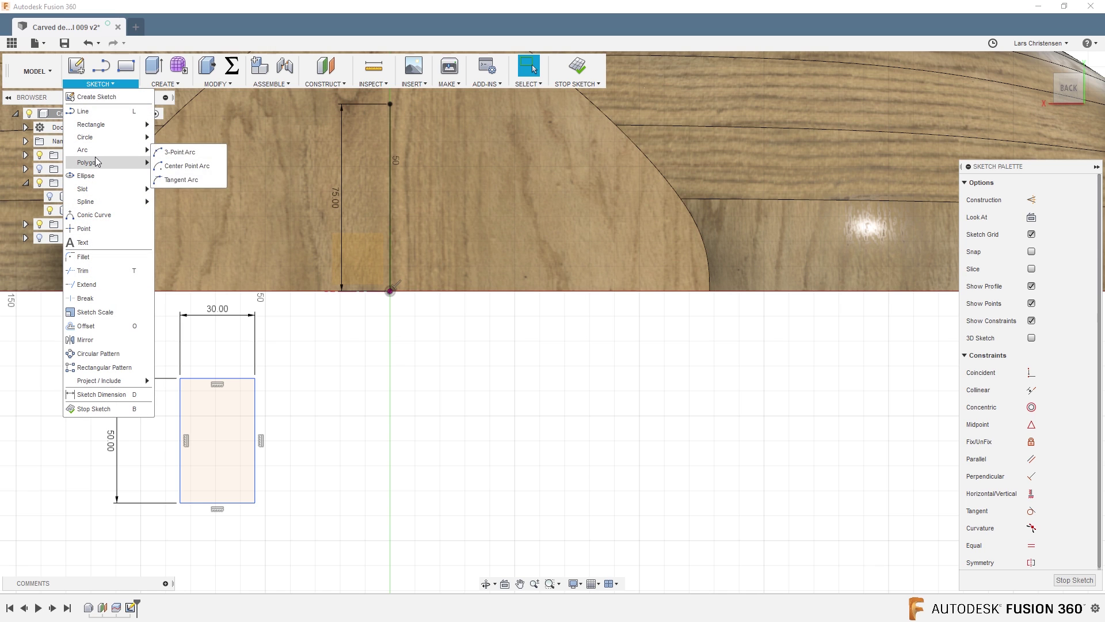
click(85, 261)
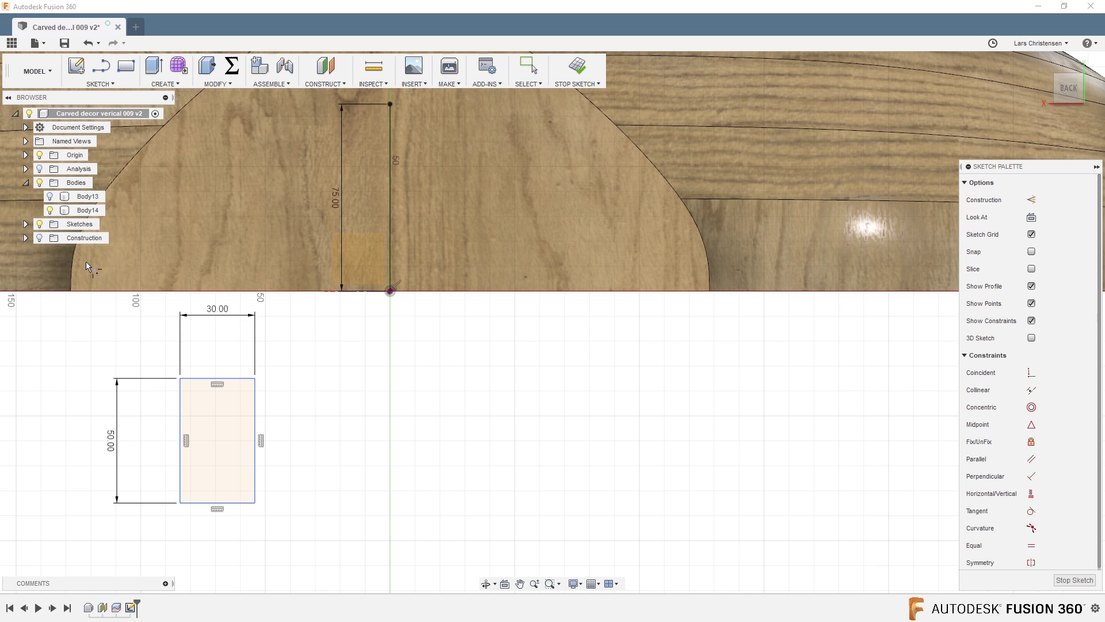
click(181, 398)
click(201, 379)
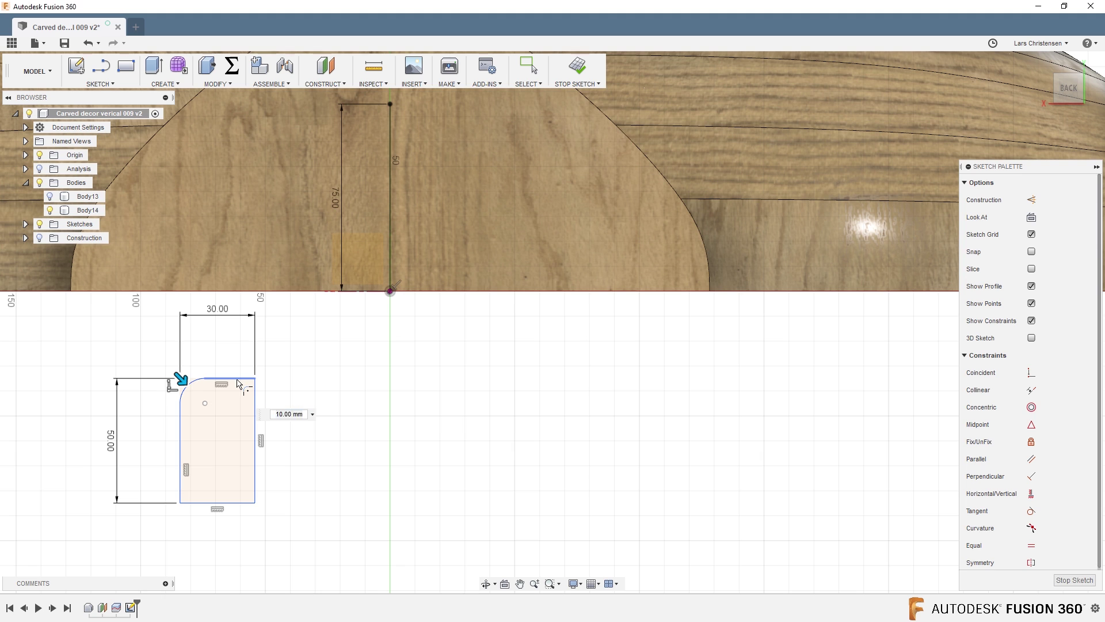
click(236, 380)
click(255, 406)
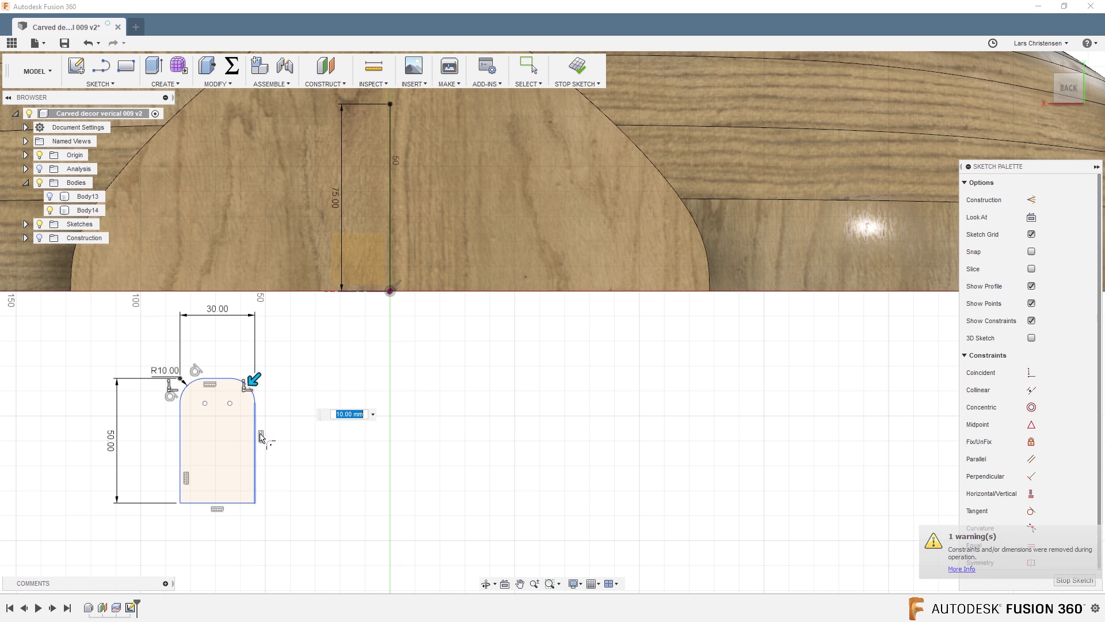
click(257, 466)
click(242, 502)
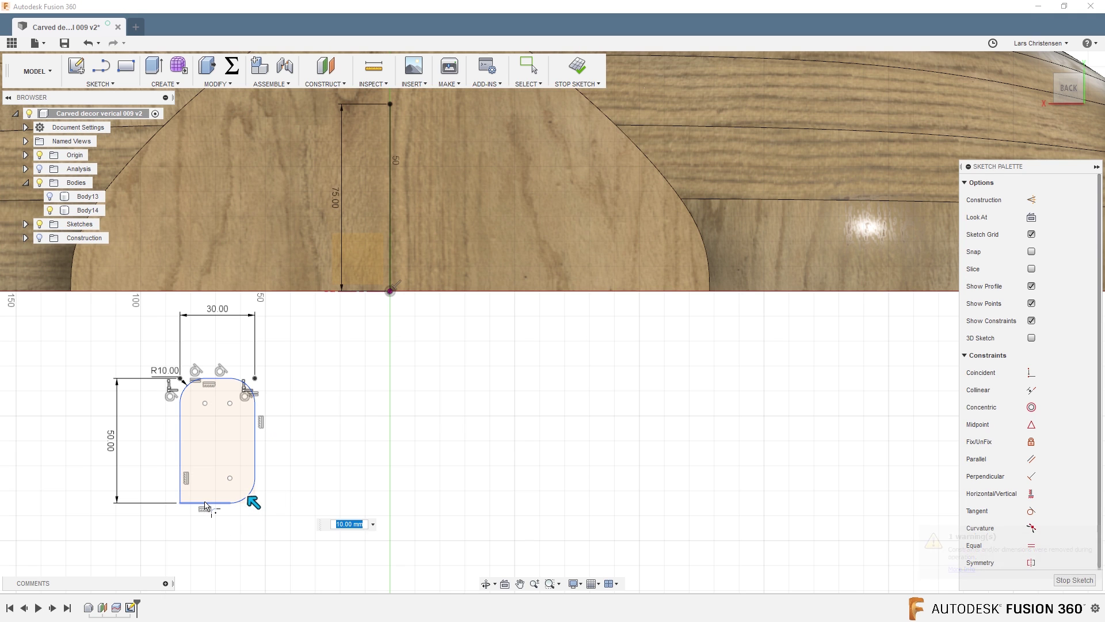
click(205, 504)
click(180, 455)
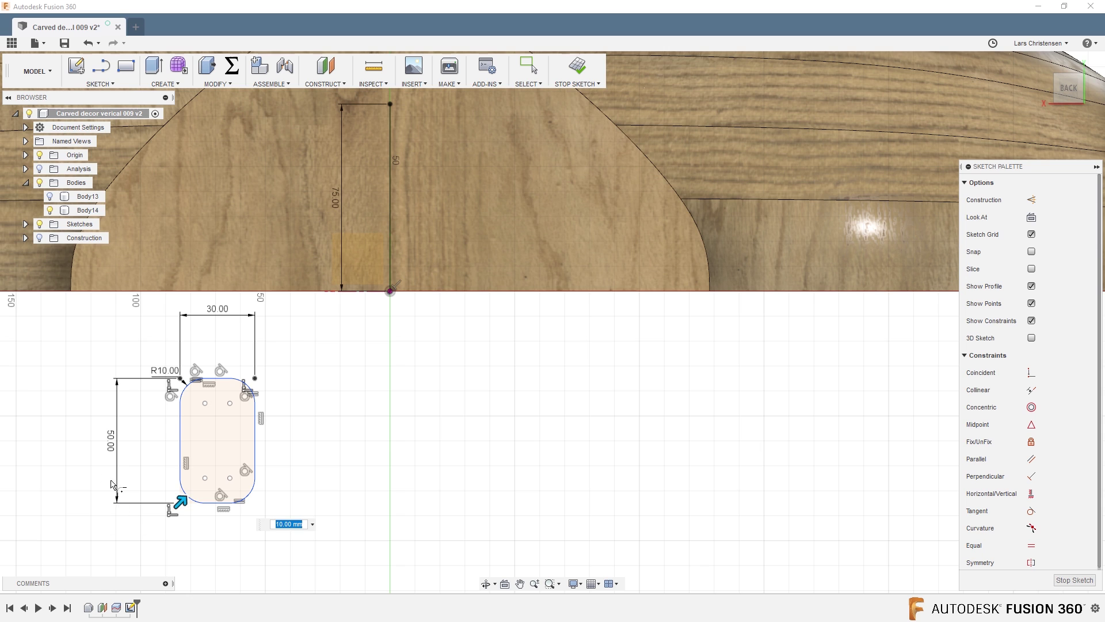
scroll(103, 483, up, 4)
key(Return)
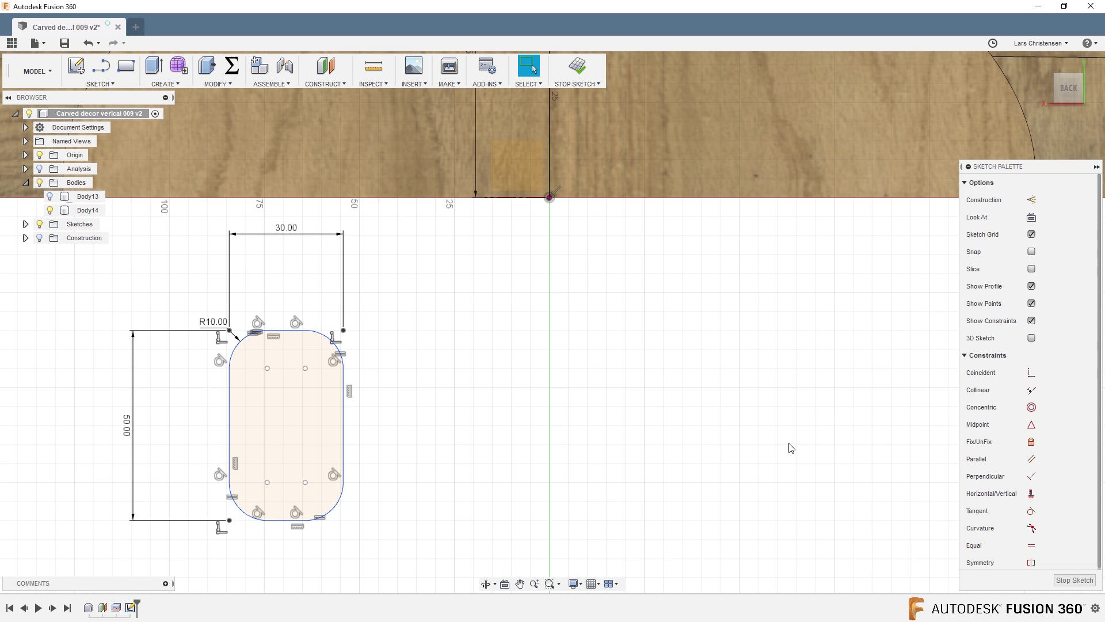
Step: Constrain the midpoint of the rounded rectangle's upper edge to the top endpoint of the 75 mm line, and finish the sketch
click(1031, 424)
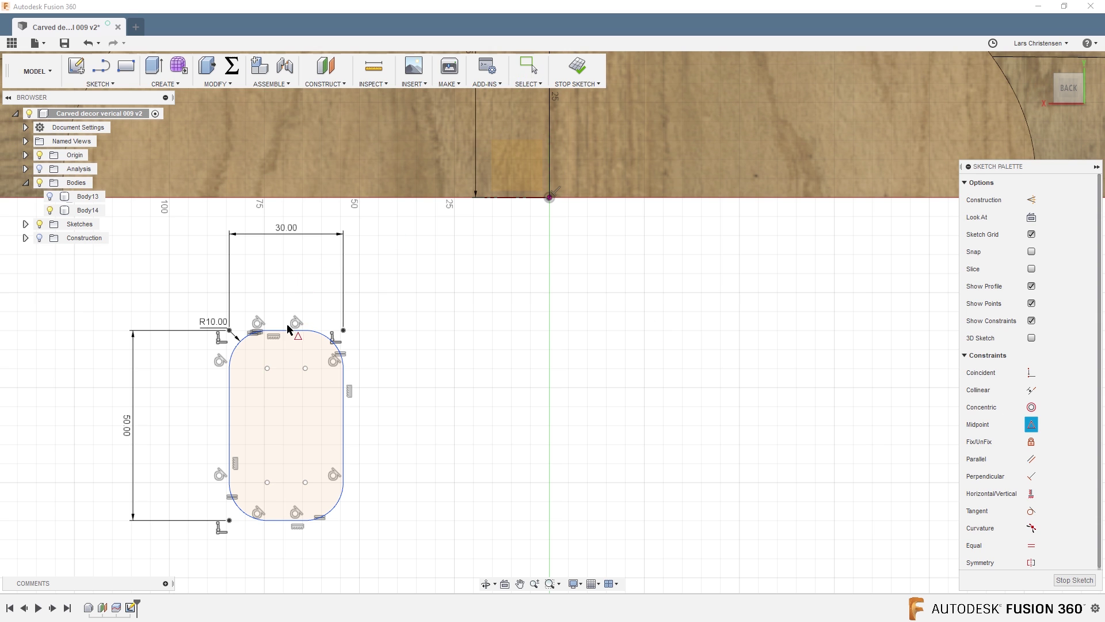
scroll(357, 485, down, 3)
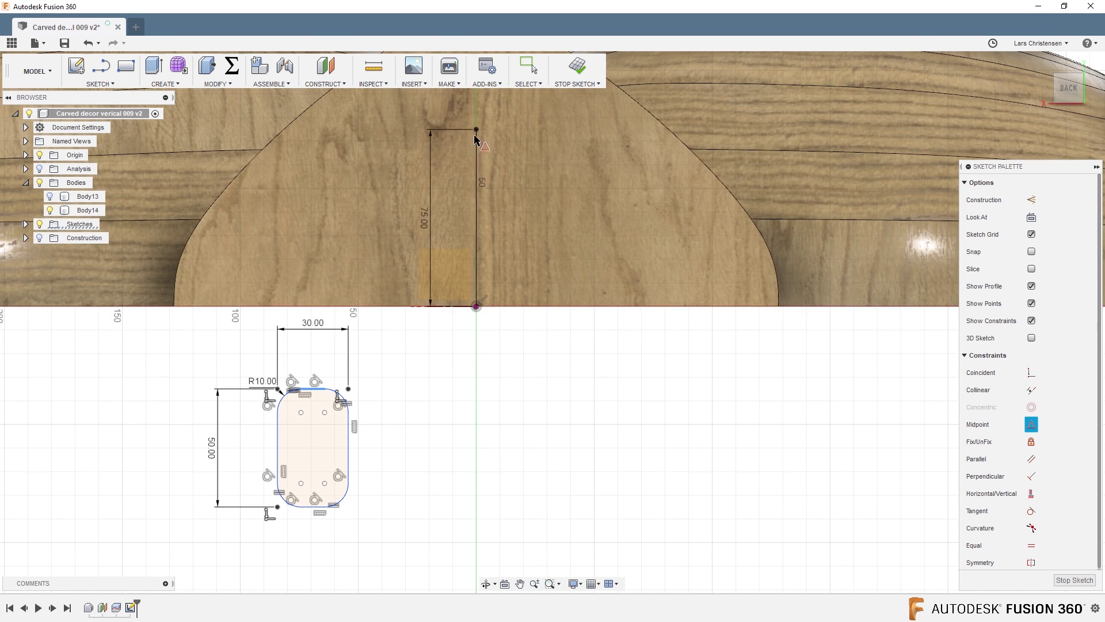
click(476, 130)
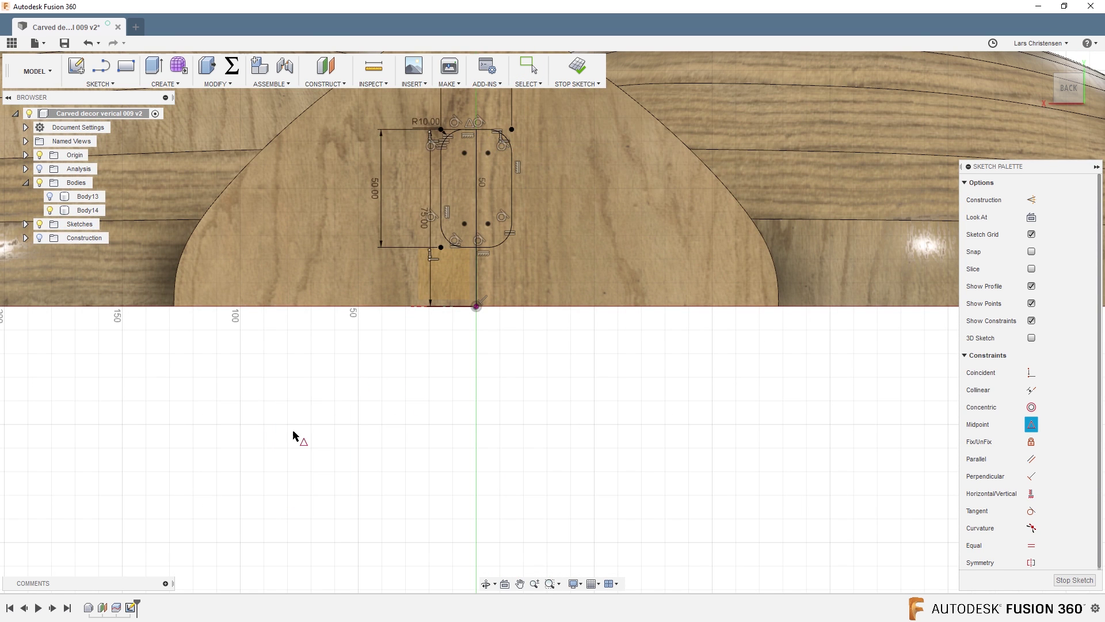
scroll(293, 436, down, 1)
scroll(433, 350, up, 1)
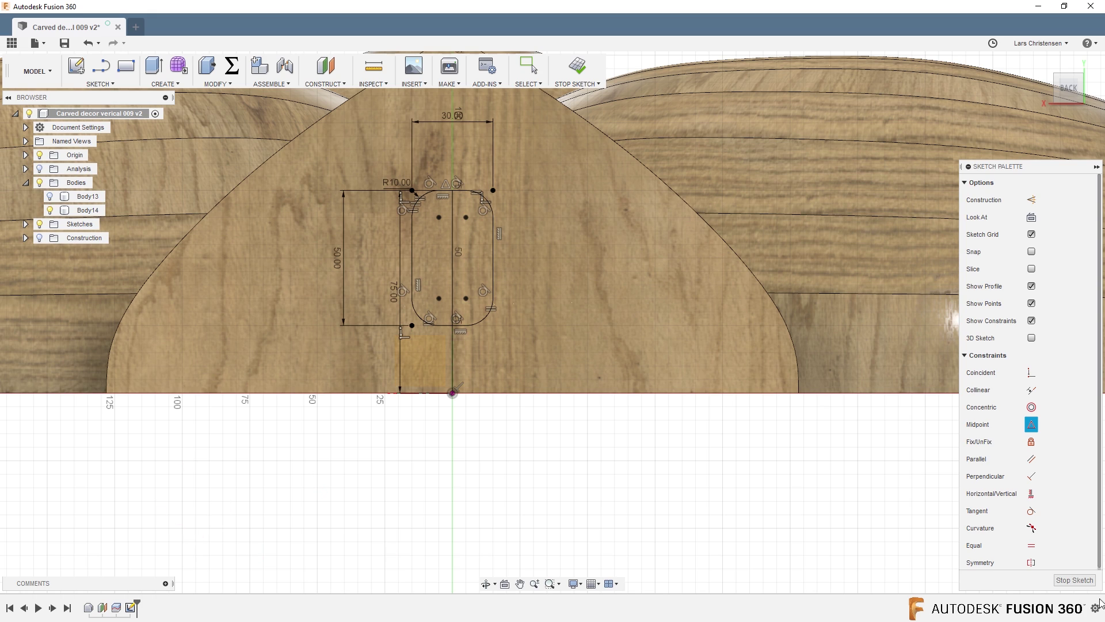
click(1074, 579)
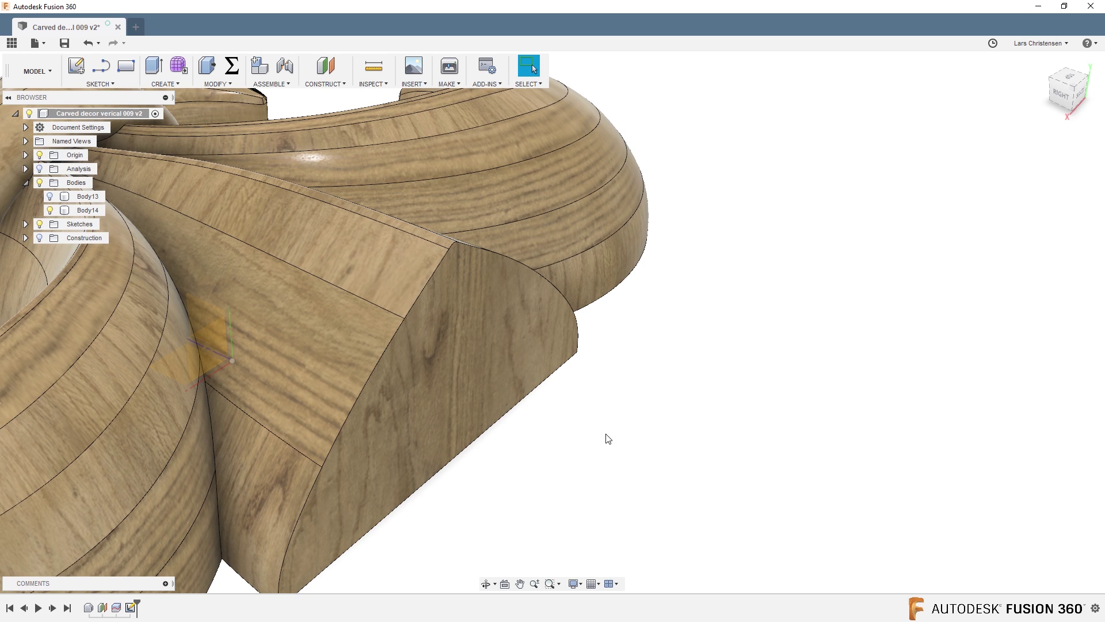
Step: Show the rounded rectangle sketch and extrude both of its profiles 10 mm outward from the cut face, joined to the larger body
key(q)
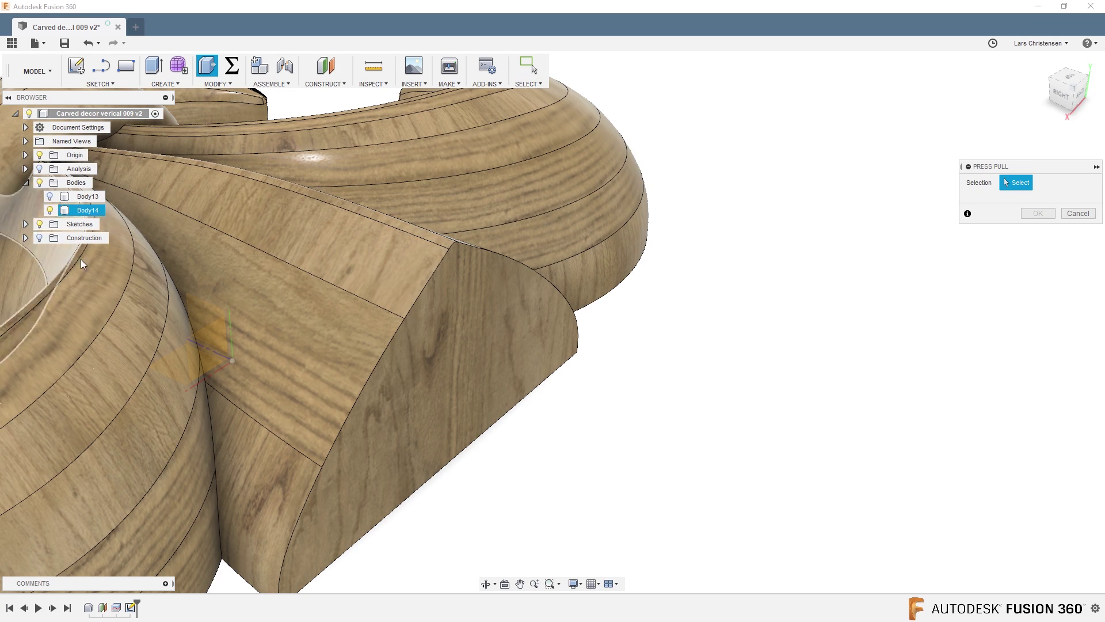
click(26, 225)
click(50, 252)
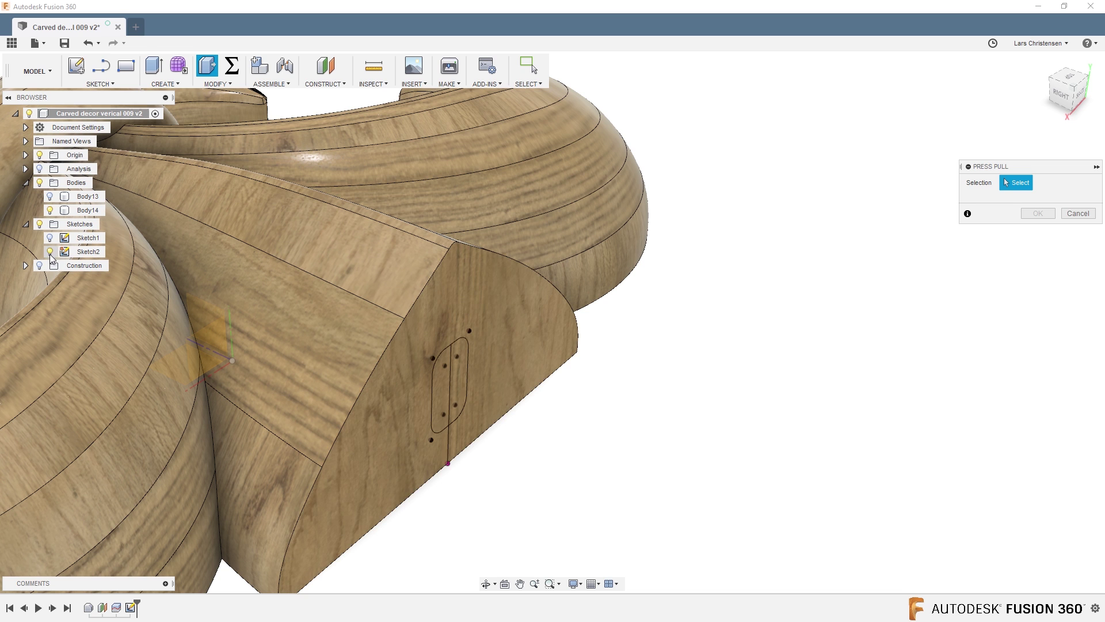
click(459, 369)
click(441, 389)
scroll(489, 446, up, 5)
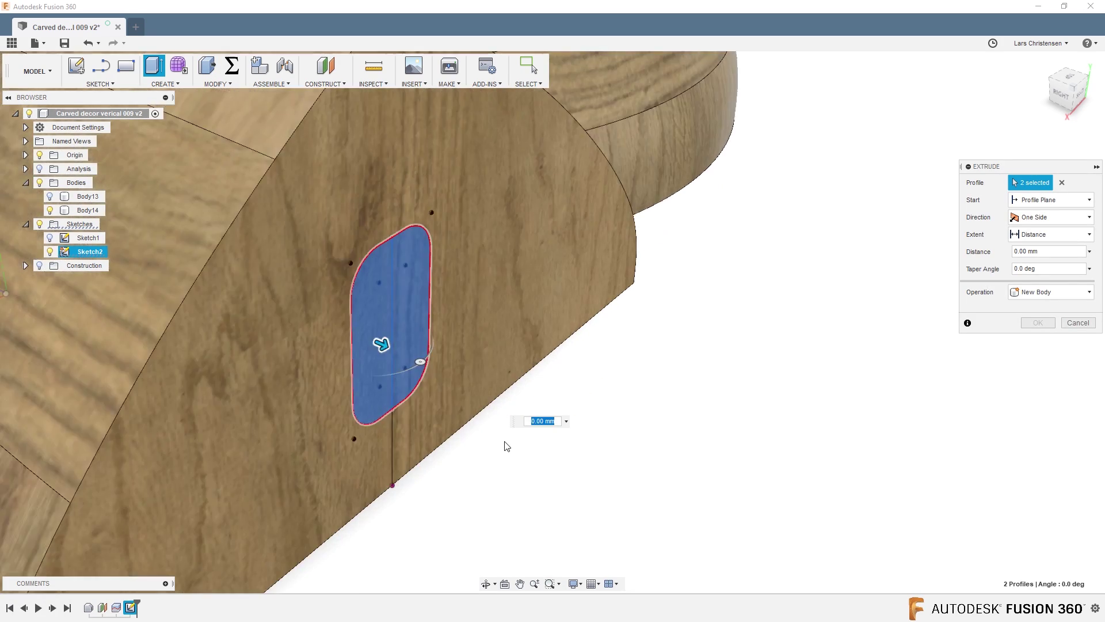
scroll(321, 320, down, 5)
scroll(426, 382, up, 2)
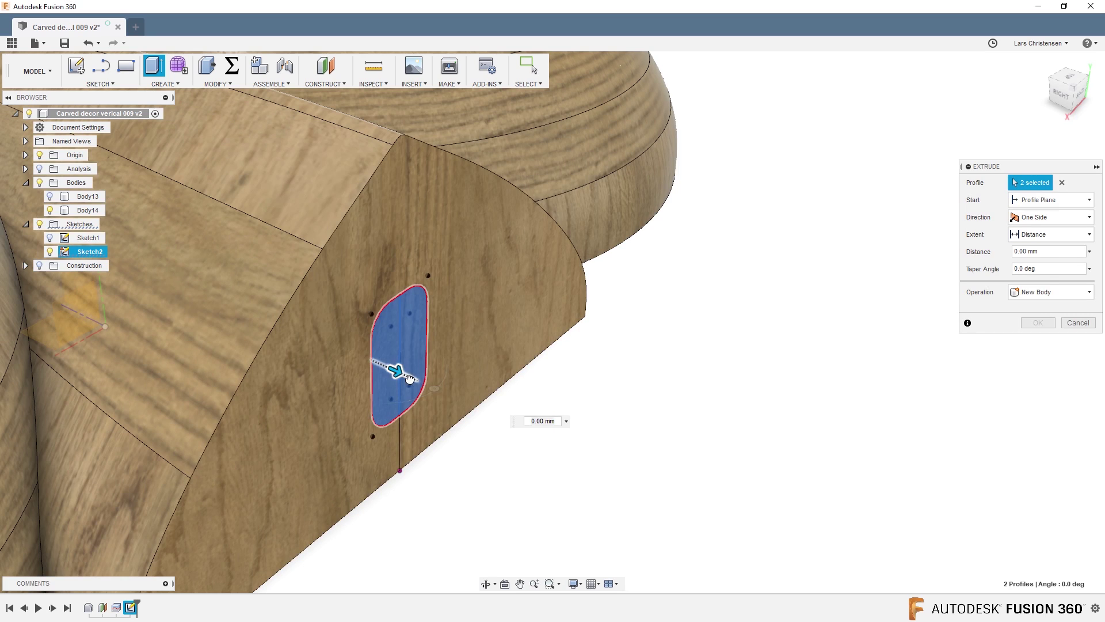
text(10)
shift+middle_drag(786, 414, 765, 421)
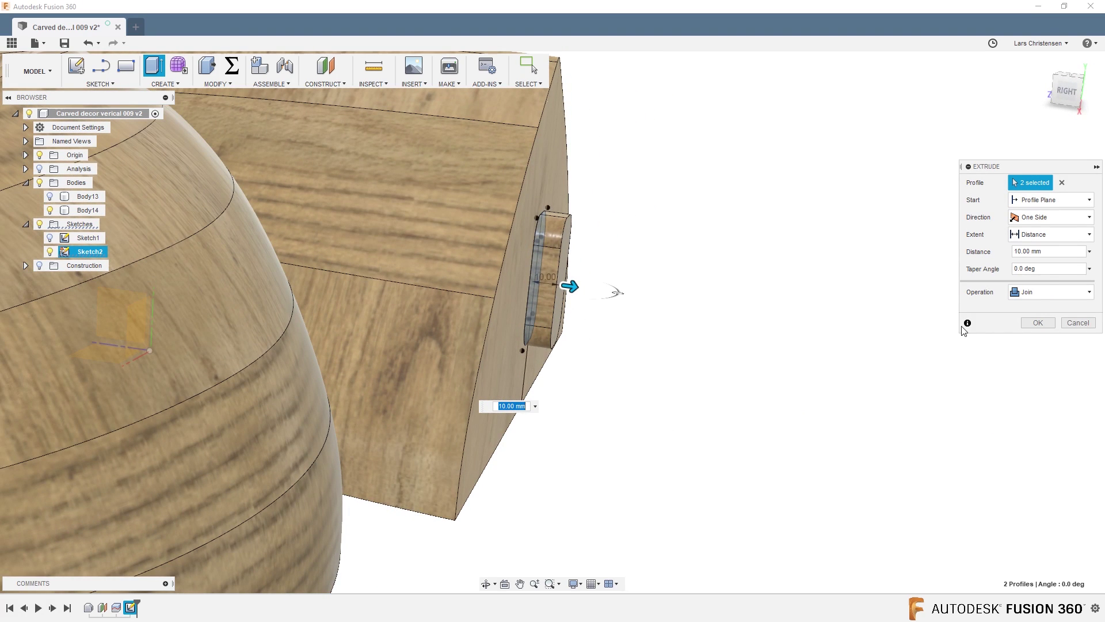
click(1037, 322)
Step: Hide the rounded rectangle sketch and inspect the extruded peg on the cut face
shift+middle_drag(754, 424, 598, 309)
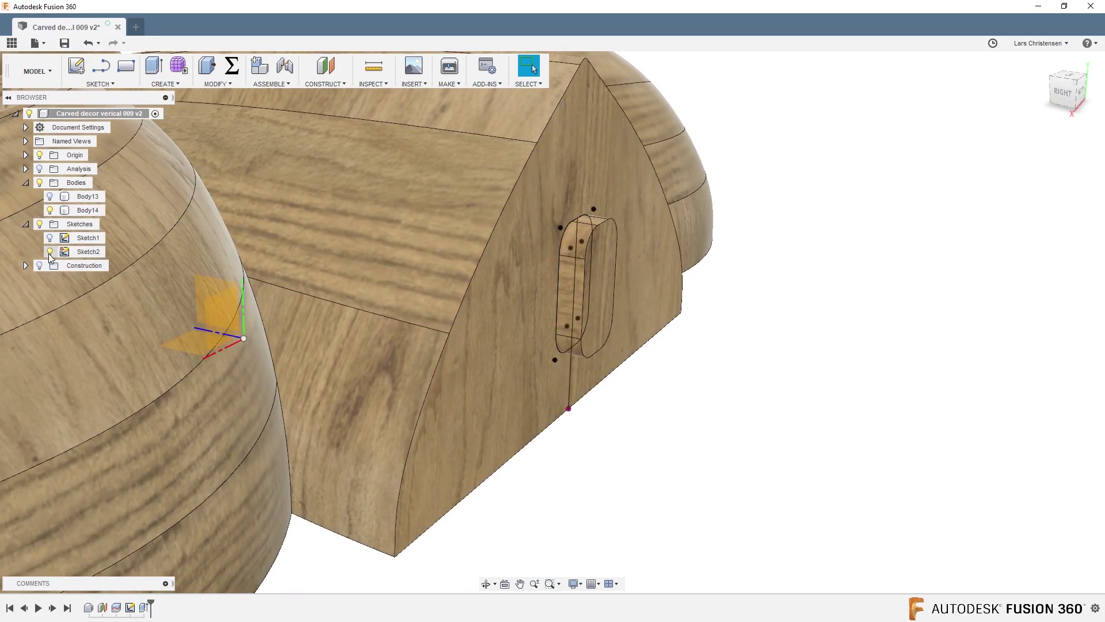
click(50, 252)
mouse_move(706, 369)
shift+middle_down()
mouse_move(701, 447)
mouse_move(718, 441)
mouse_move(727, 414)
mouse_move(690, 455)
shift+middle_up()
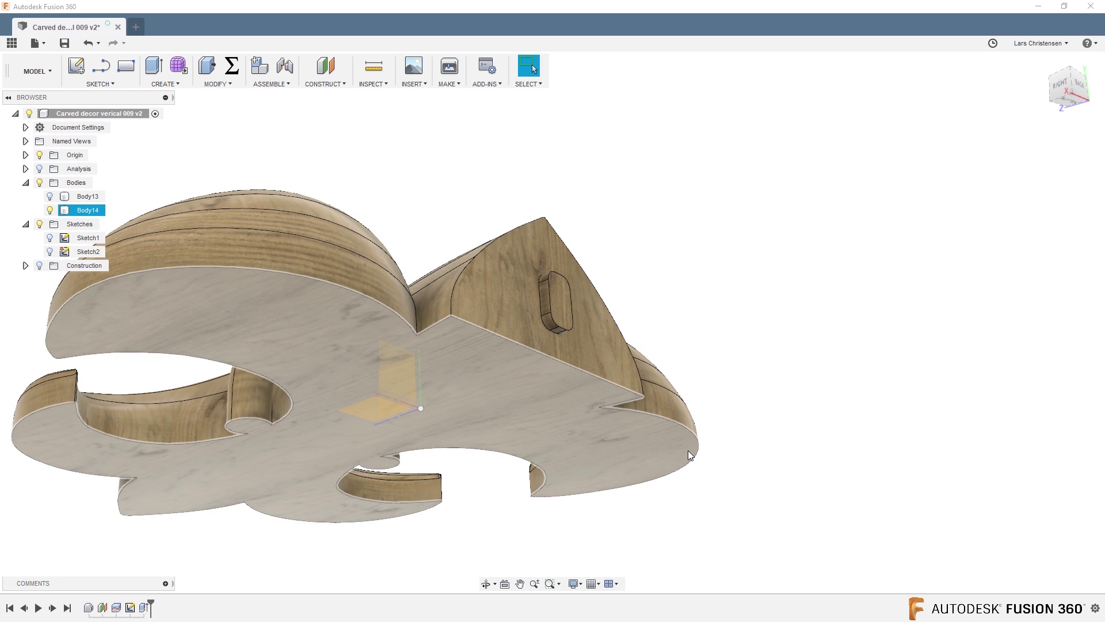
shift+middle_drag(691, 410, 638, 341)
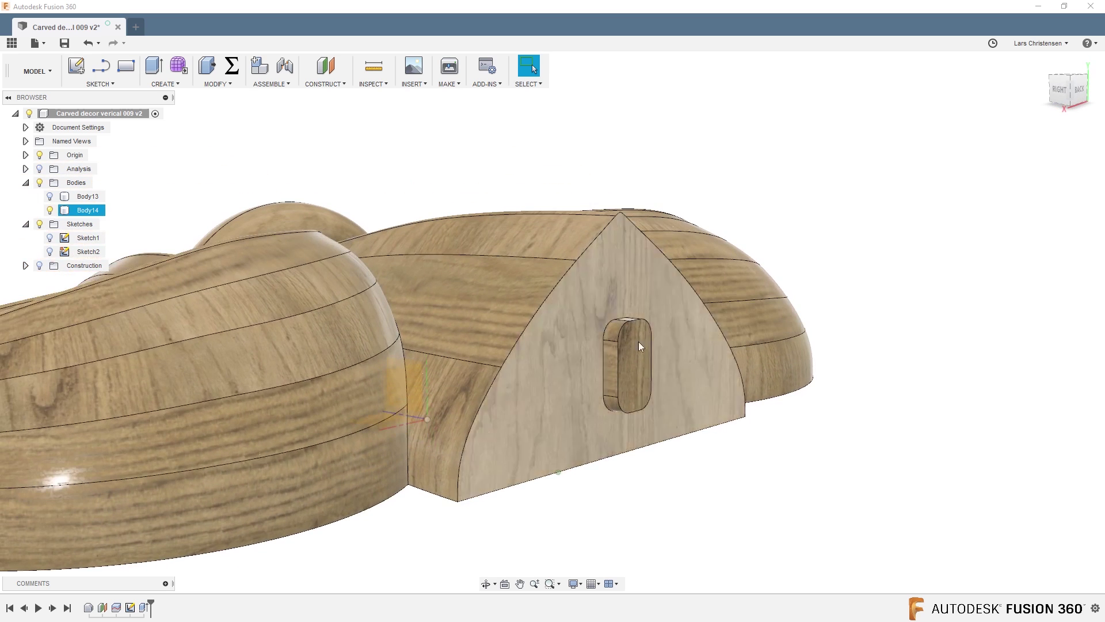
key(Escape)
Step: Edit the peg's extrusion and set its taper angle to -40 degrees
right_click(143, 609)
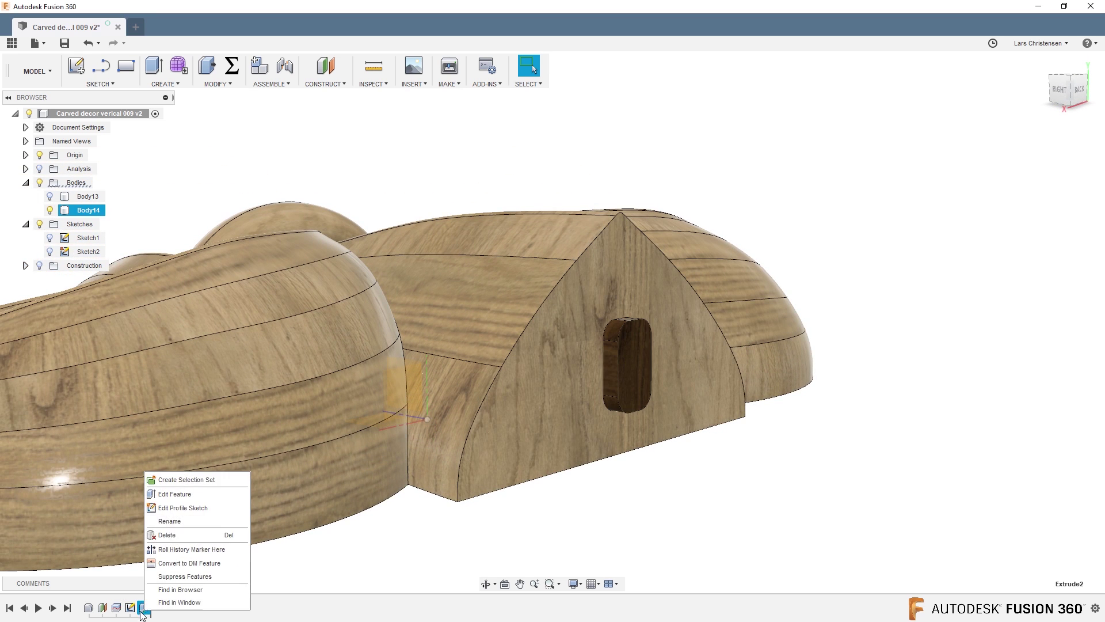
click(172, 493)
scroll(757, 333, up, 4)
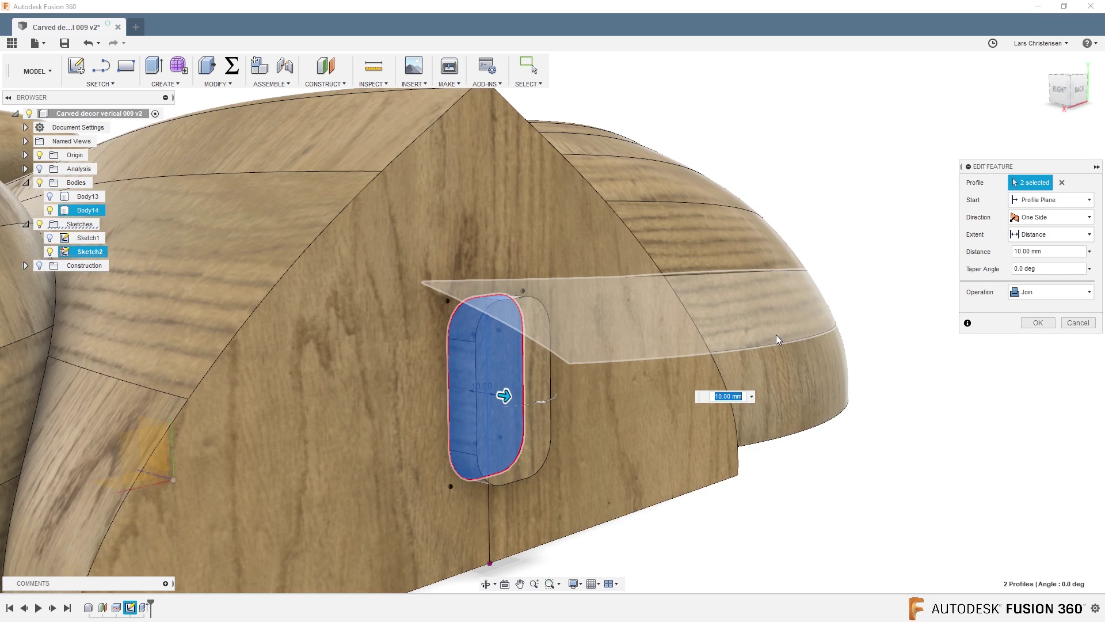
shift+middle_drag(905, 427, 760, 430)
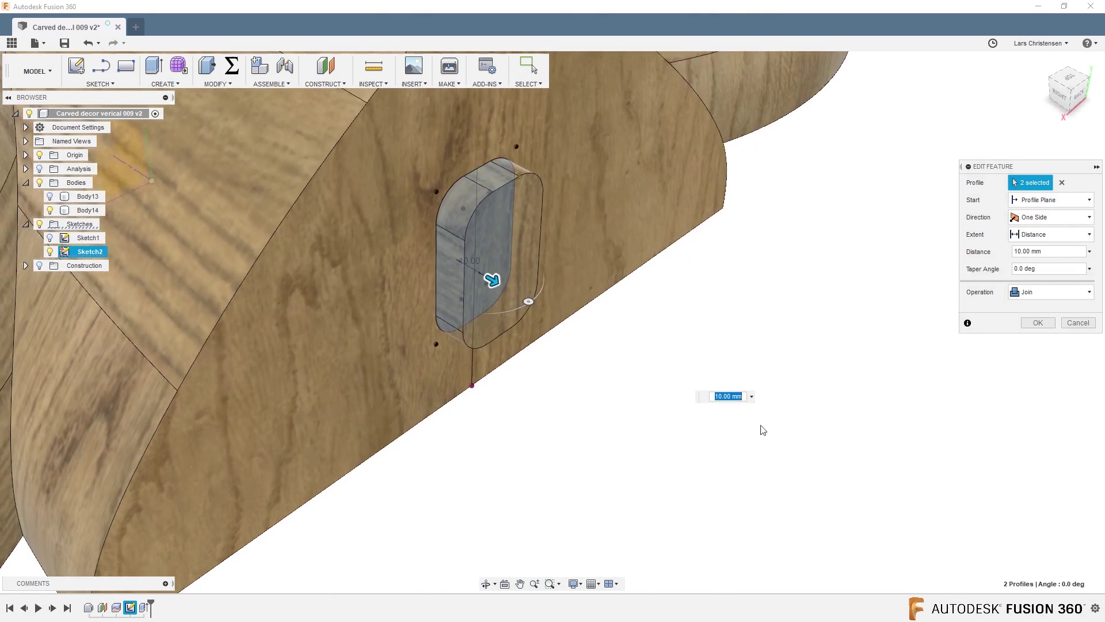
drag(526, 308, 541, 279)
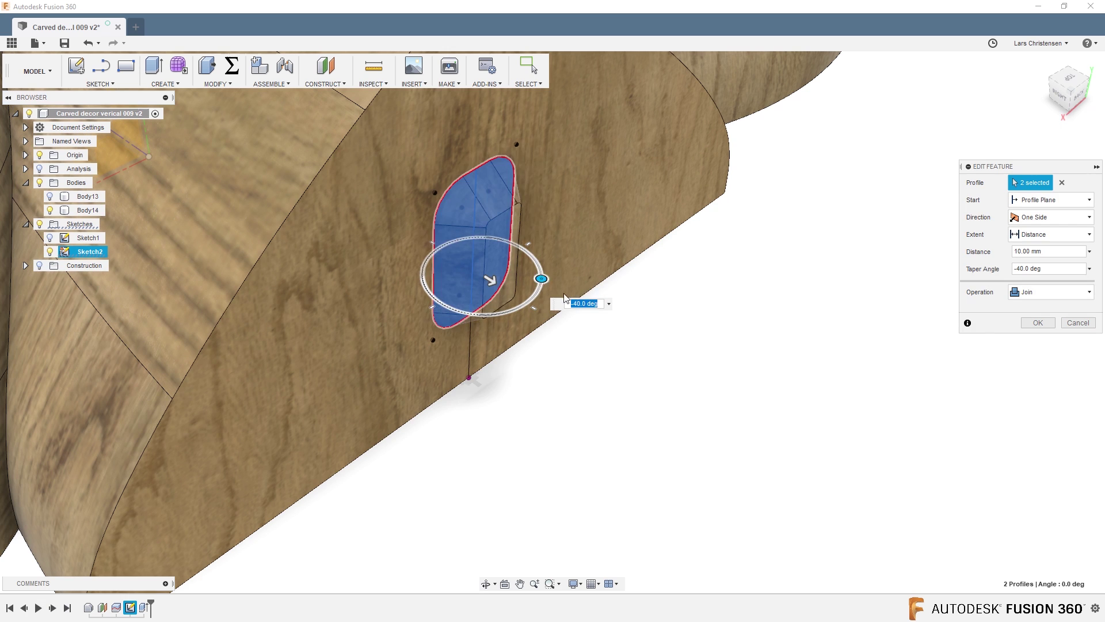
click(1030, 322)
shift+middle_drag(758, 424, 455, 229)
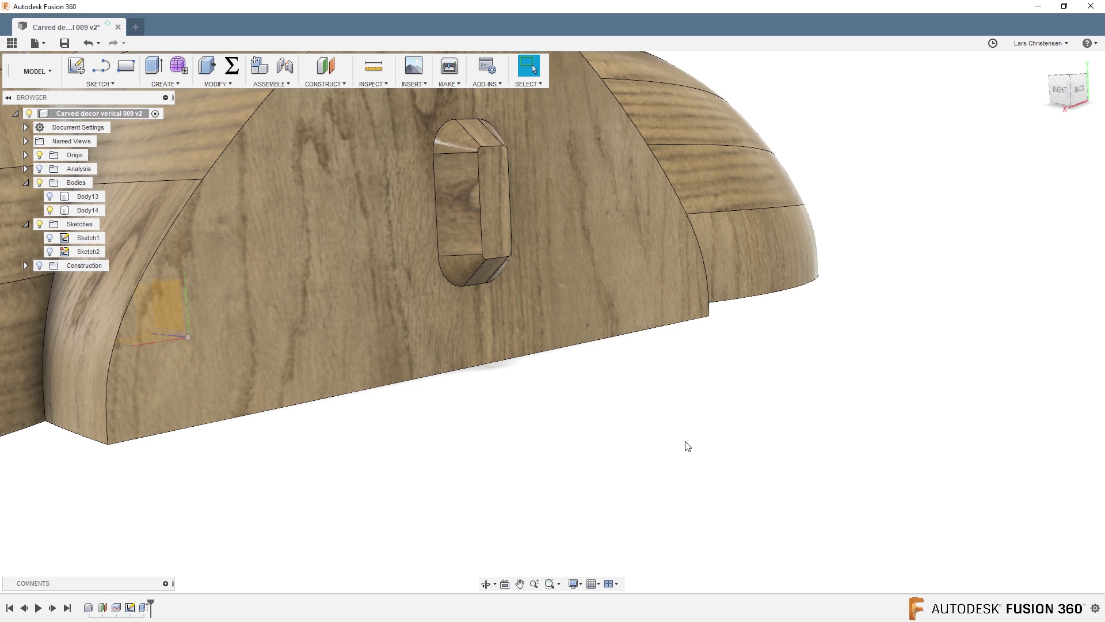
shift+middle_drag(688, 446, 478, 429)
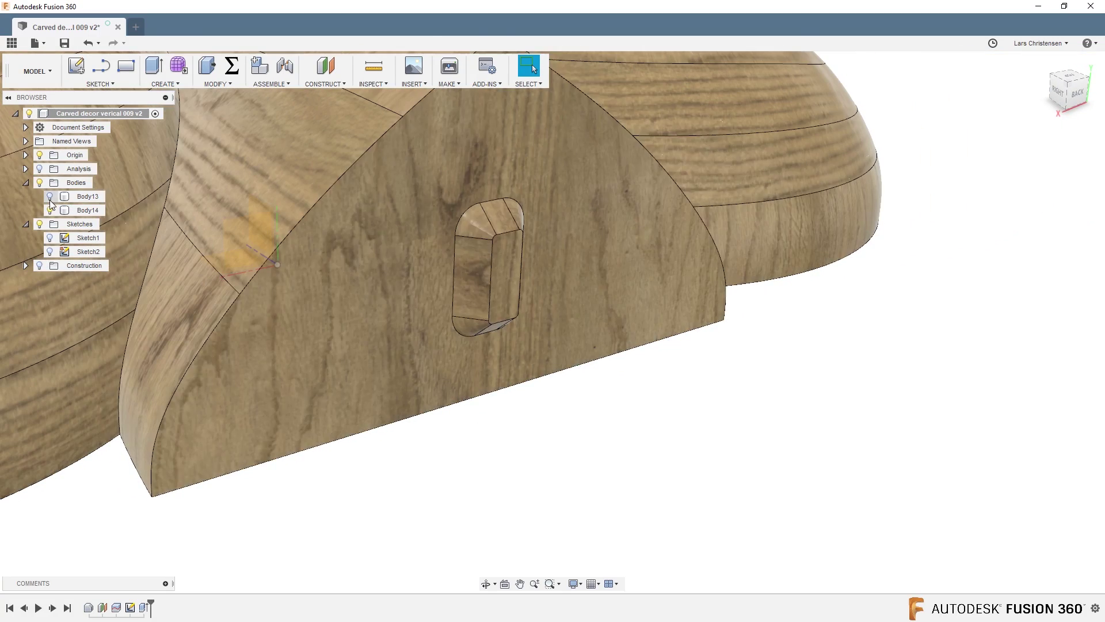
Step: Show the pointed tip body and cut it with the larger body using Combine, keeping the tool body
click(49, 197)
scroll(421, 375, down, 5)
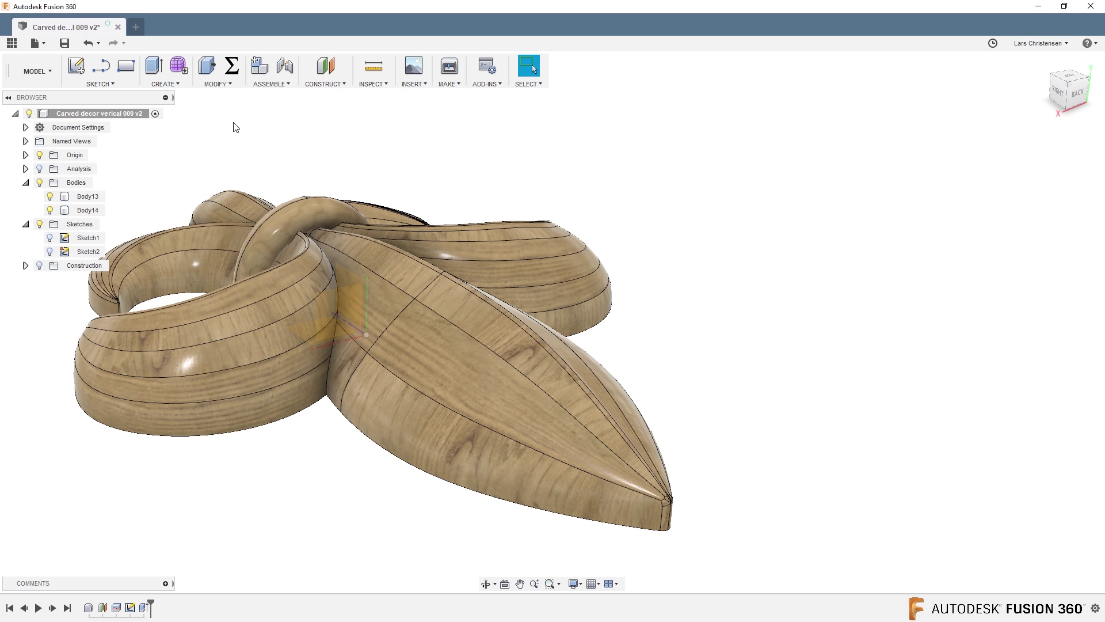
click(210, 82)
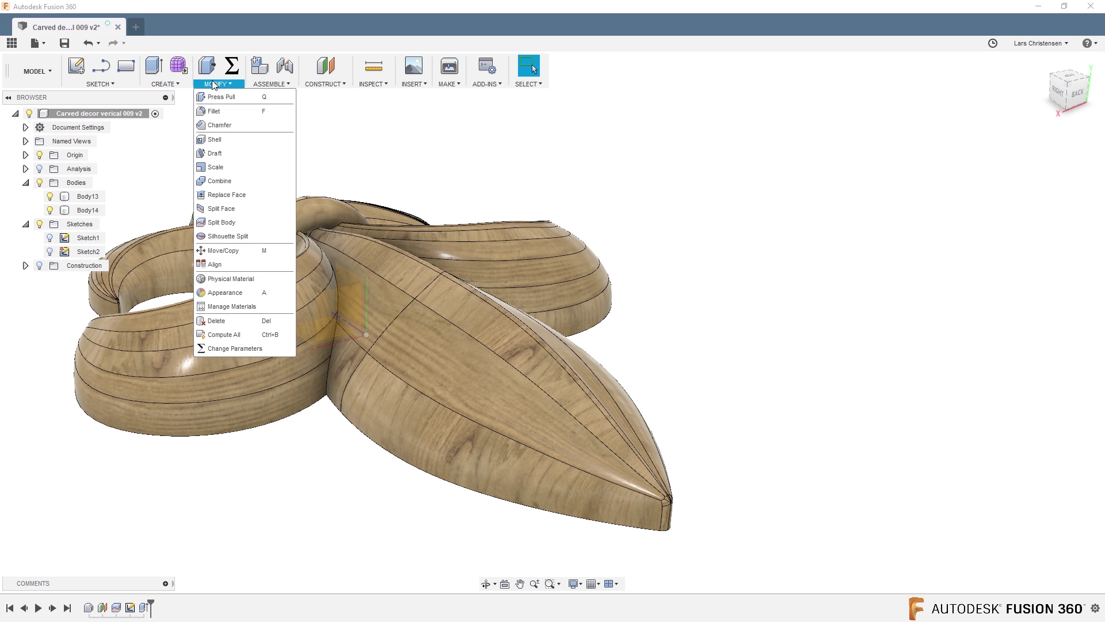
click(222, 174)
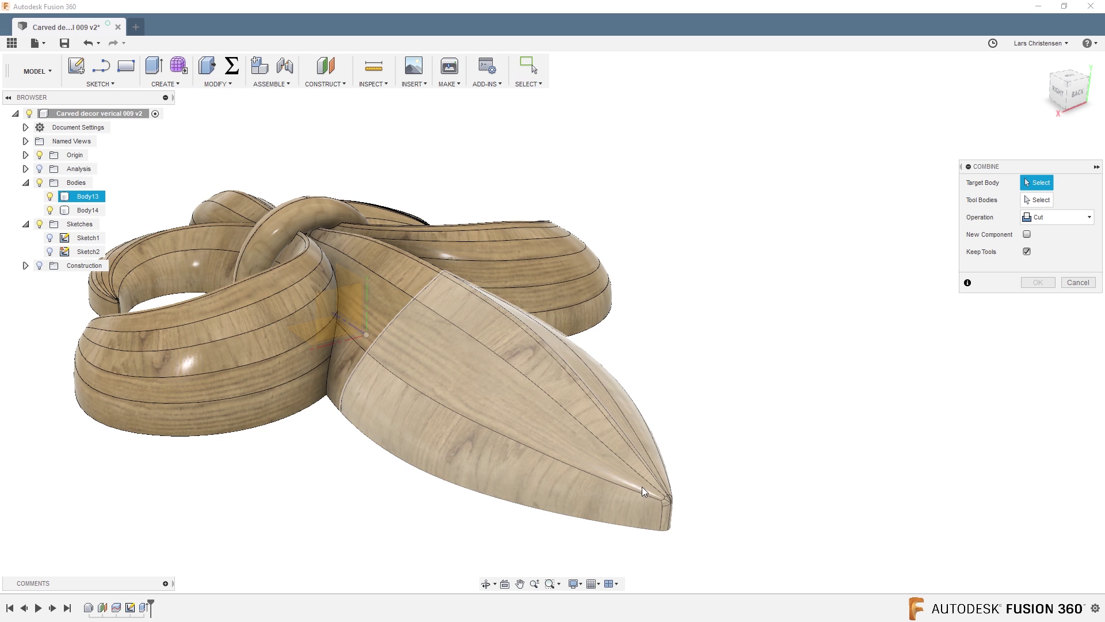
click(589, 471)
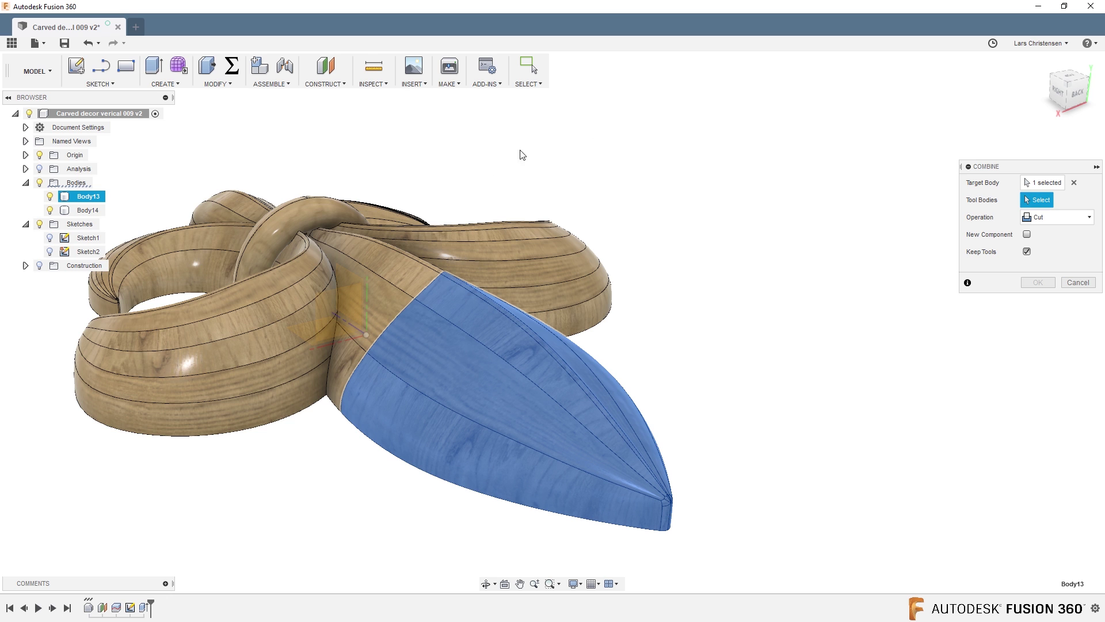
click(385, 261)
click(1037, 282)
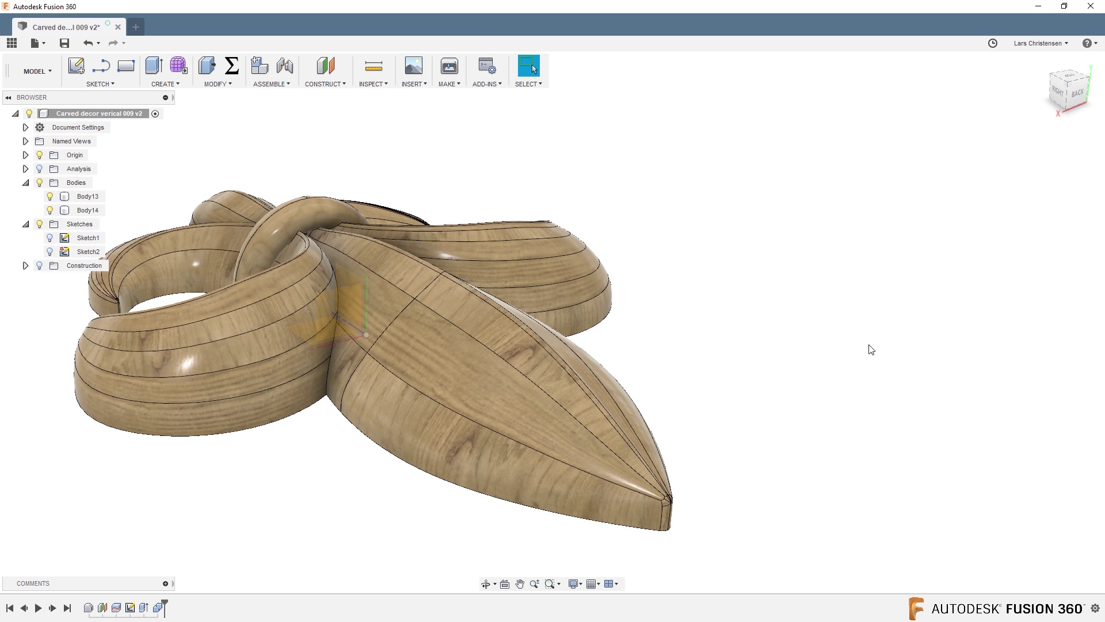
Step: Hide the larger body and examine the tapered pocket in the tip body's cut face
click(49, 210)
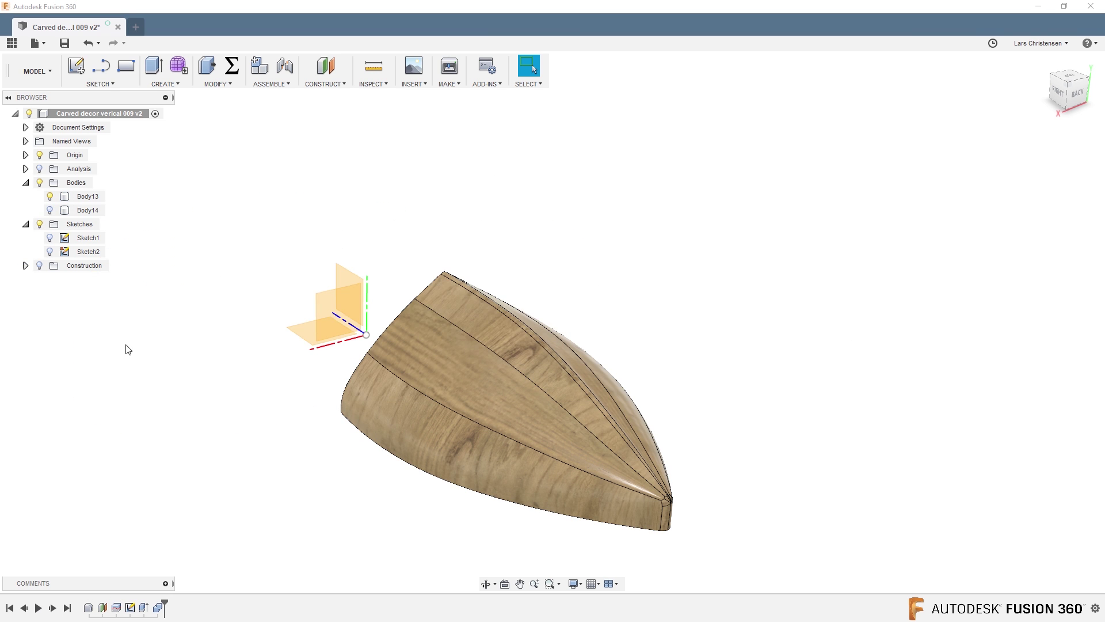
shift+middle_drag(195, 349, 380, 432)
scroll(428, 336, up, 5)
shift+middle_drag(427, 336, 453, 304)
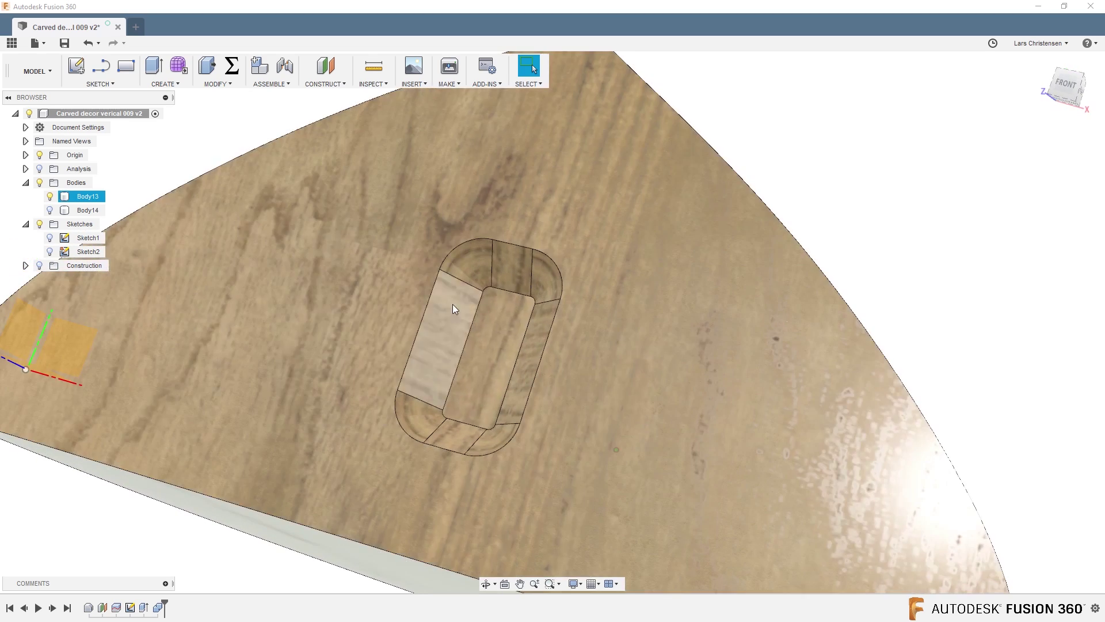
scroll(440, 447, down, 2)
shift+middle_drag(507, 433, 399, 363)
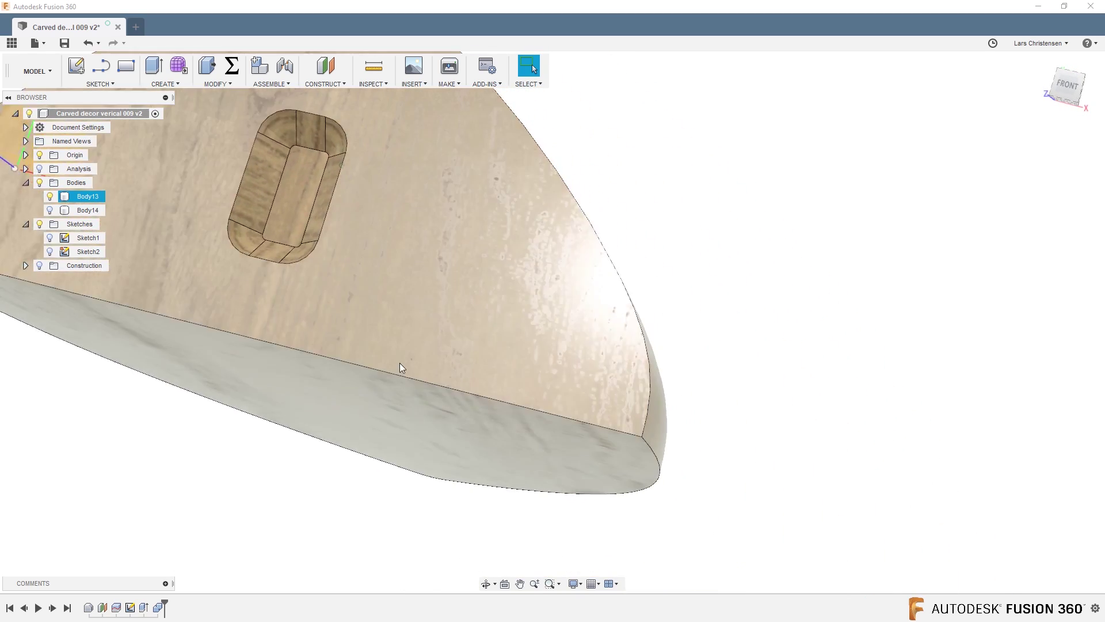
scroll(400, 363, down, 2)
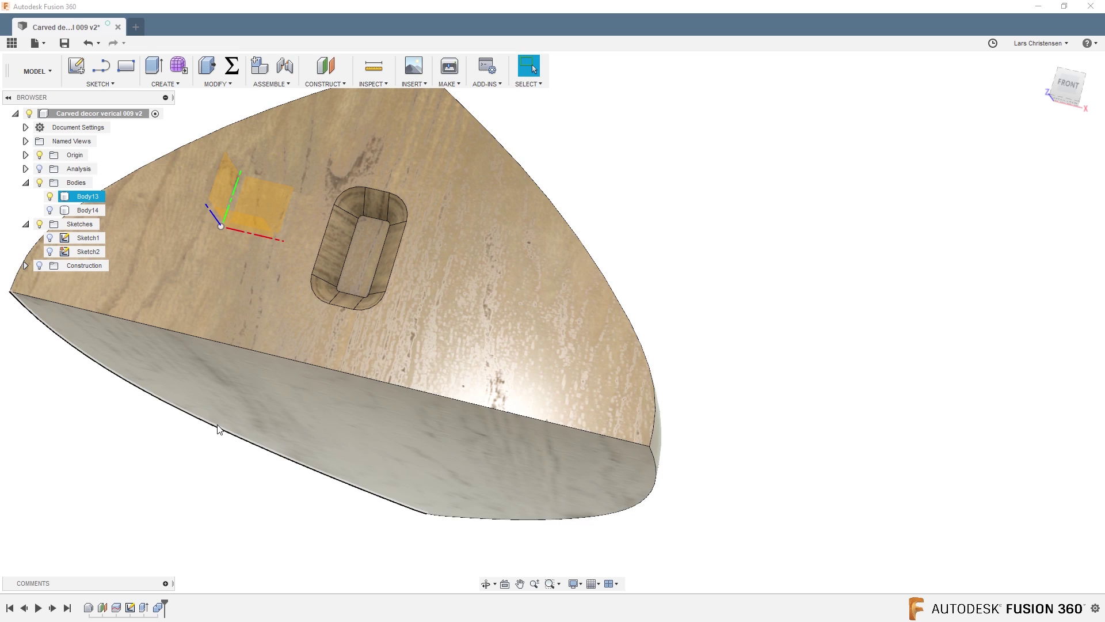
click(67, 390)
scroll(67, 390, down, 2)
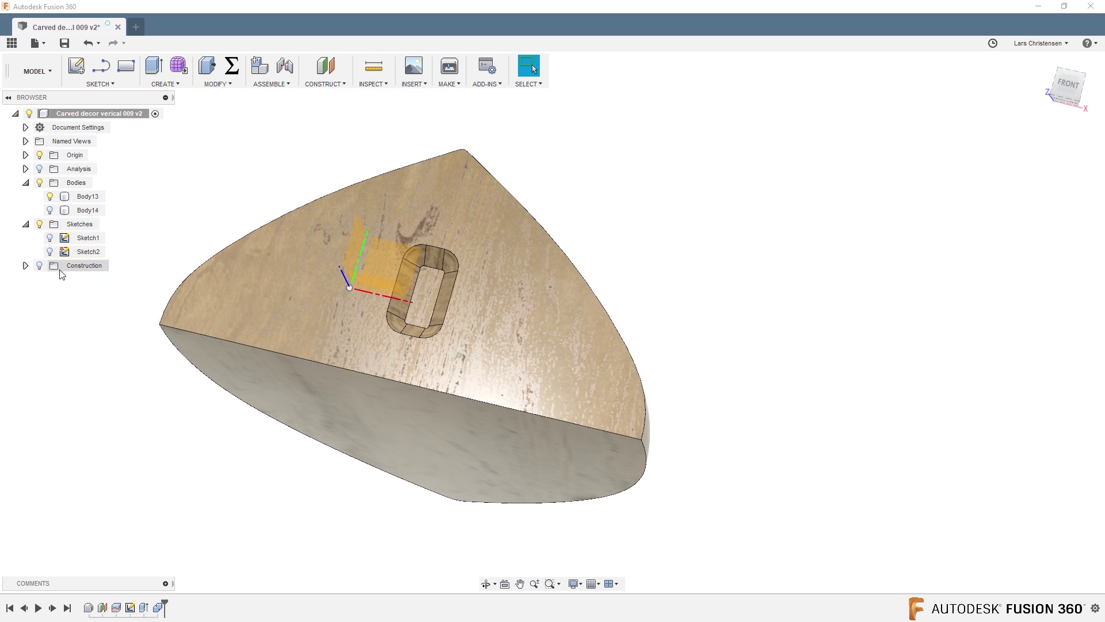
Step: Show the larger body and hide the pointed tip body
click(50, 210)
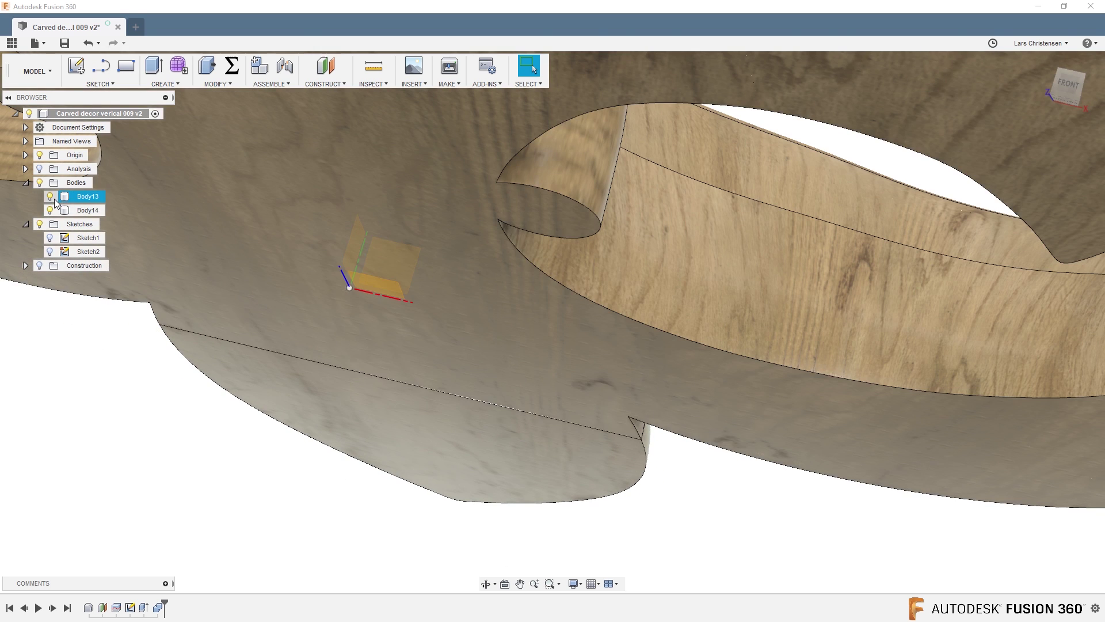
click(50, 196)
scroll(131, 374, down, 5)
shift+middle_drag(131, 374, 621, 483)
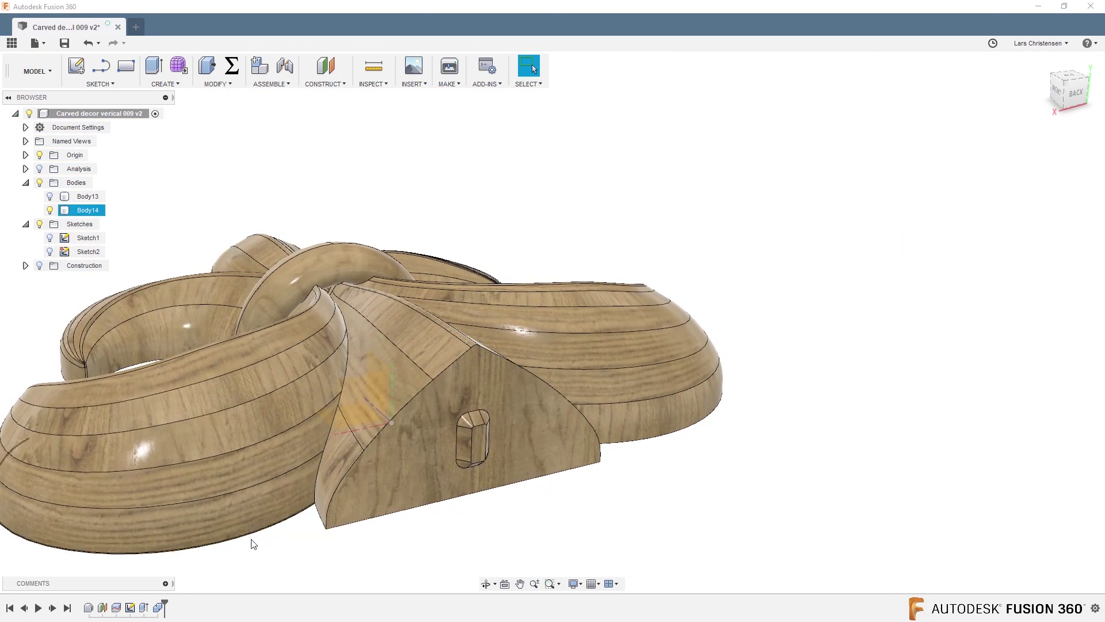
Step: Delete the combine cut, the peg extrusion and the rounded rectangle sketch from the design history
click(154, 614)
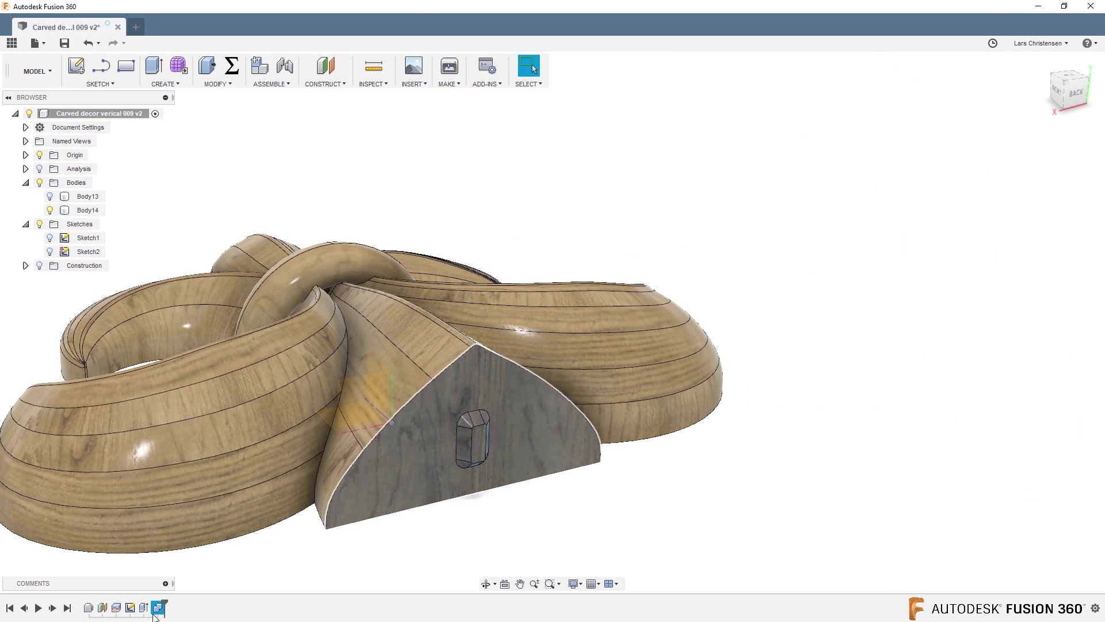
key(Delete)
click(144, 611)
key(Delete)
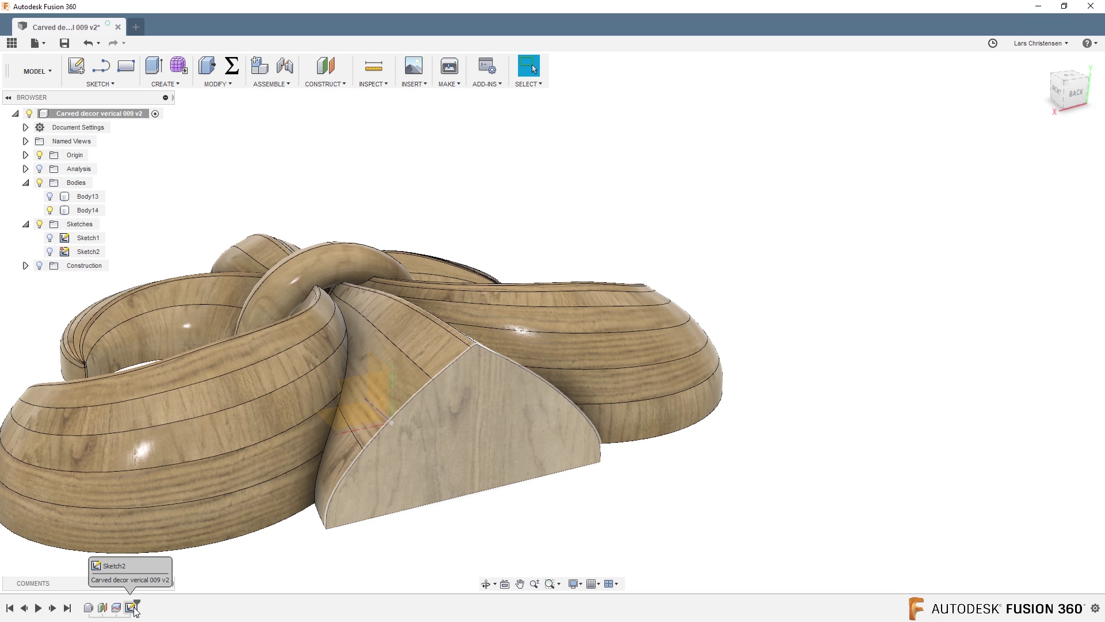
click(132, 607)
key(Delete)
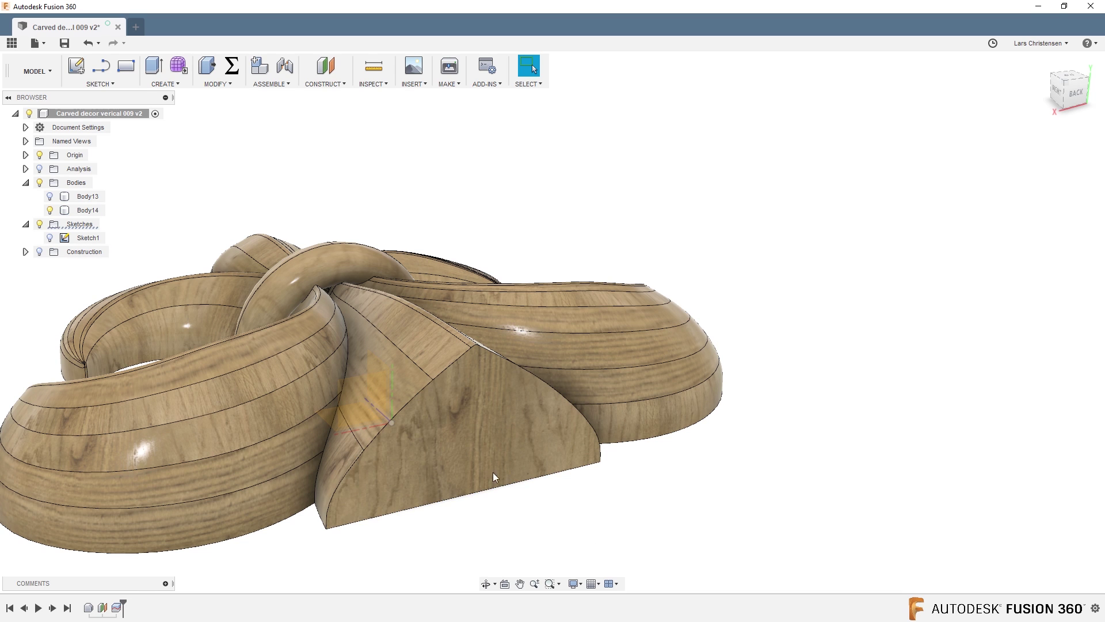
Step: Create a sketch on the flat underside of the larger body, near the cut edge
scroll(492, 472, down, 3)
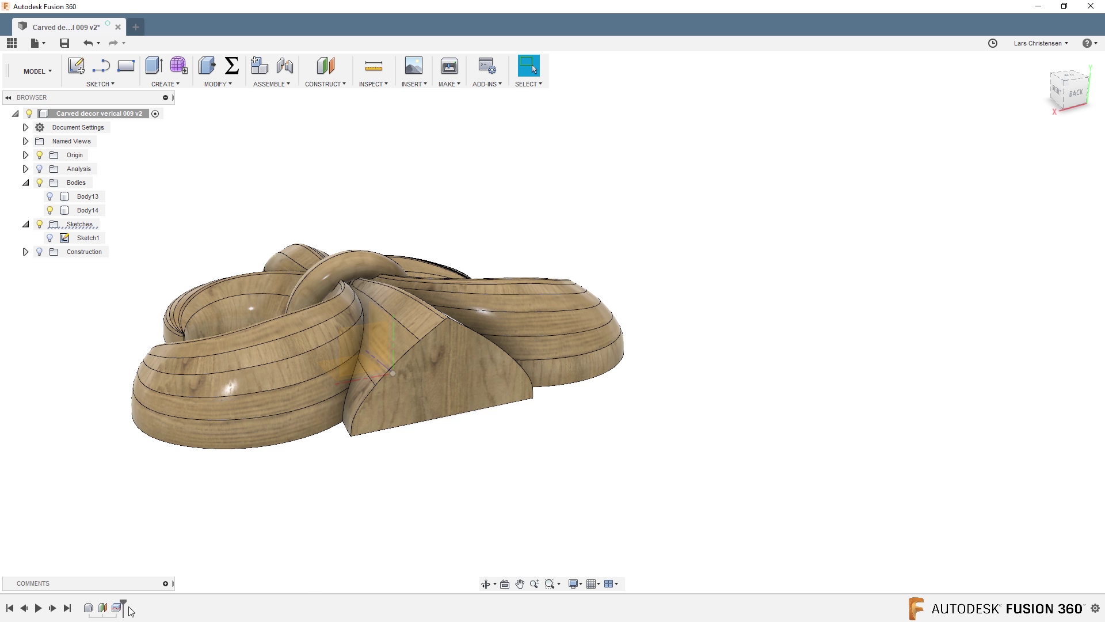
shift+middle_drag(336, 544, 322, 449)
click(80, 72)
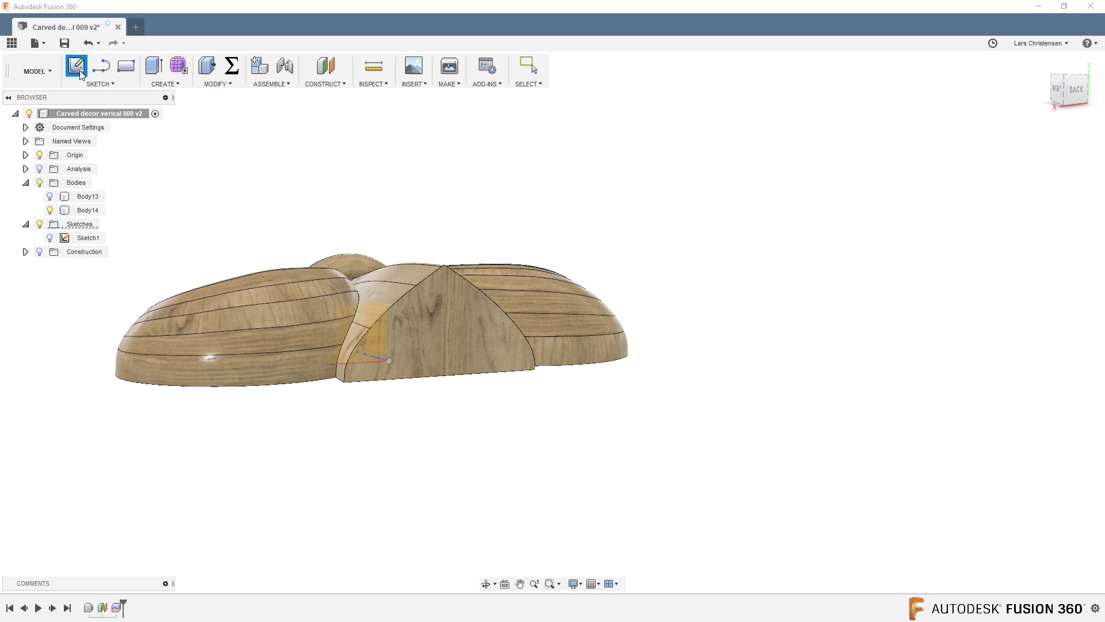
click(474, 365)
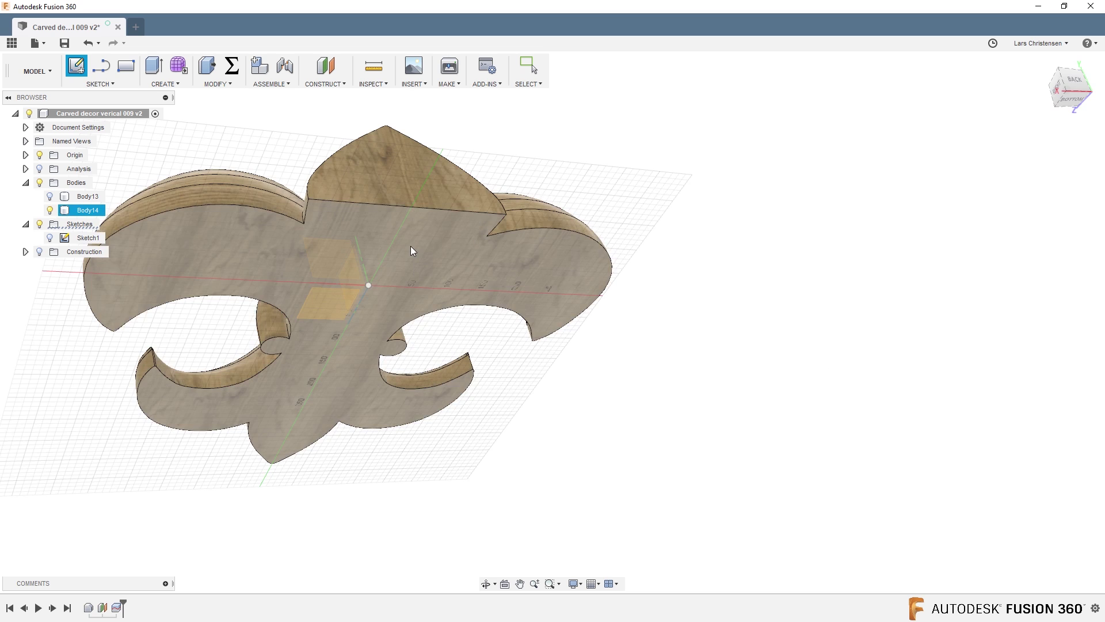
scroll(649, 305, up, 5)
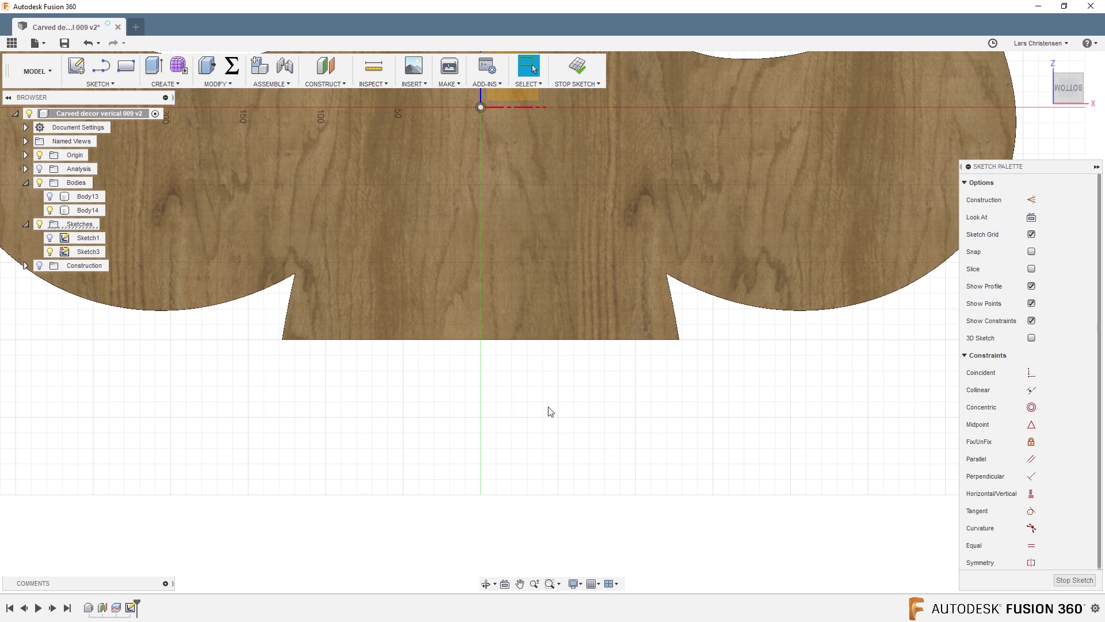
Step: Sketch a closed half-dovetail outline from the midpoint of the cut edge, about 61 mm wide at its outer end and 56 mm long
key(l)
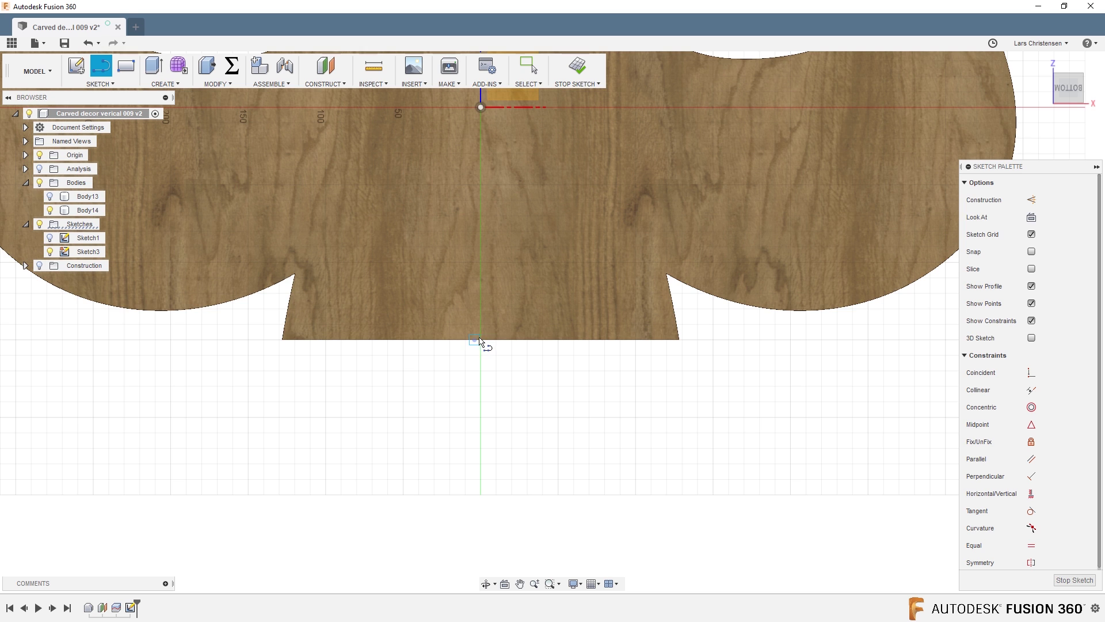
scroll(481, 341, up, 5)
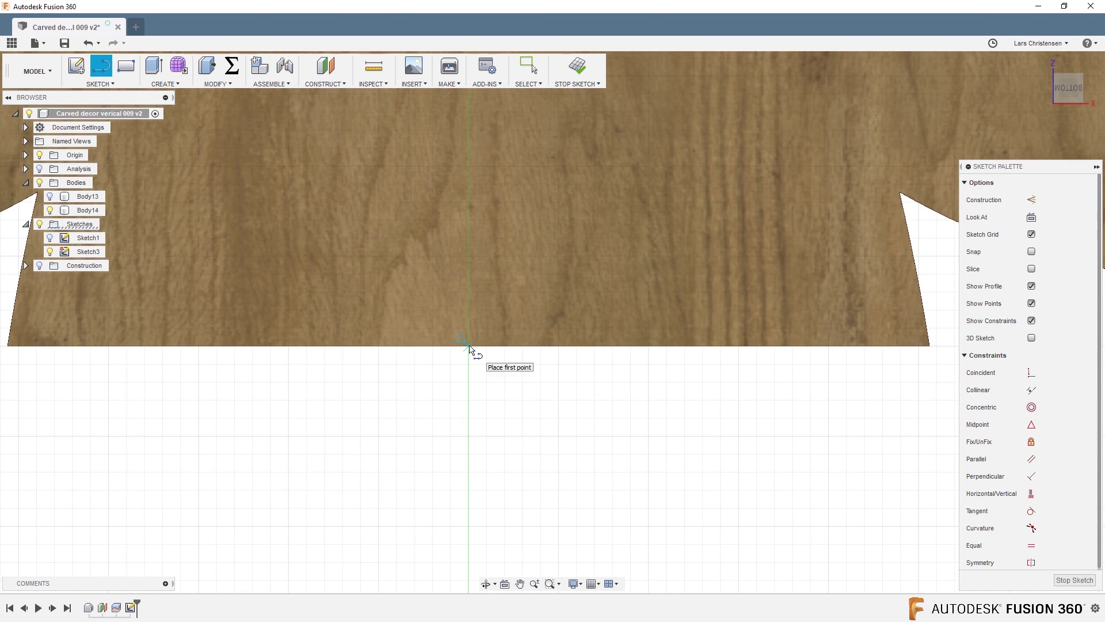
click(469, 346)
click(469, 547)
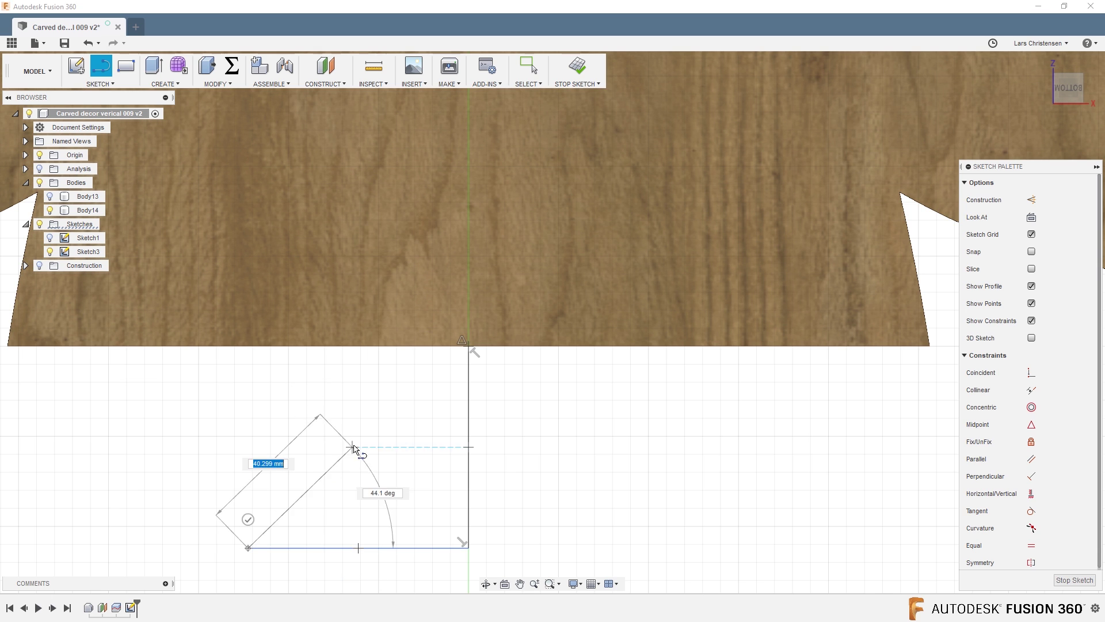
click(328, 347)
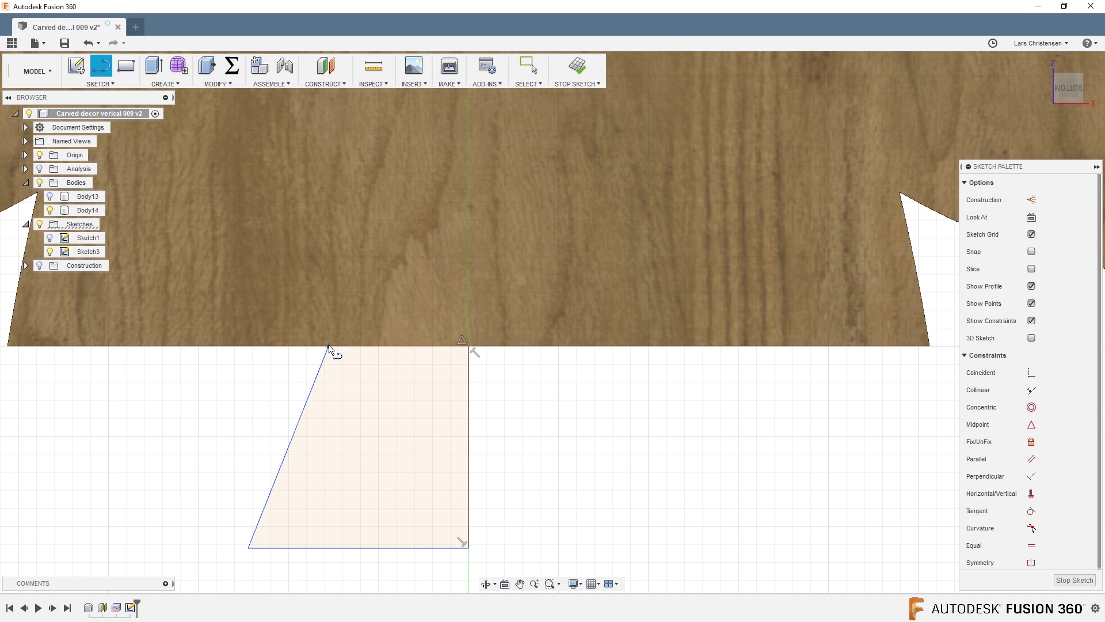
scroll(329, 242, down, 2)
scroll(388, 472, up, 1)
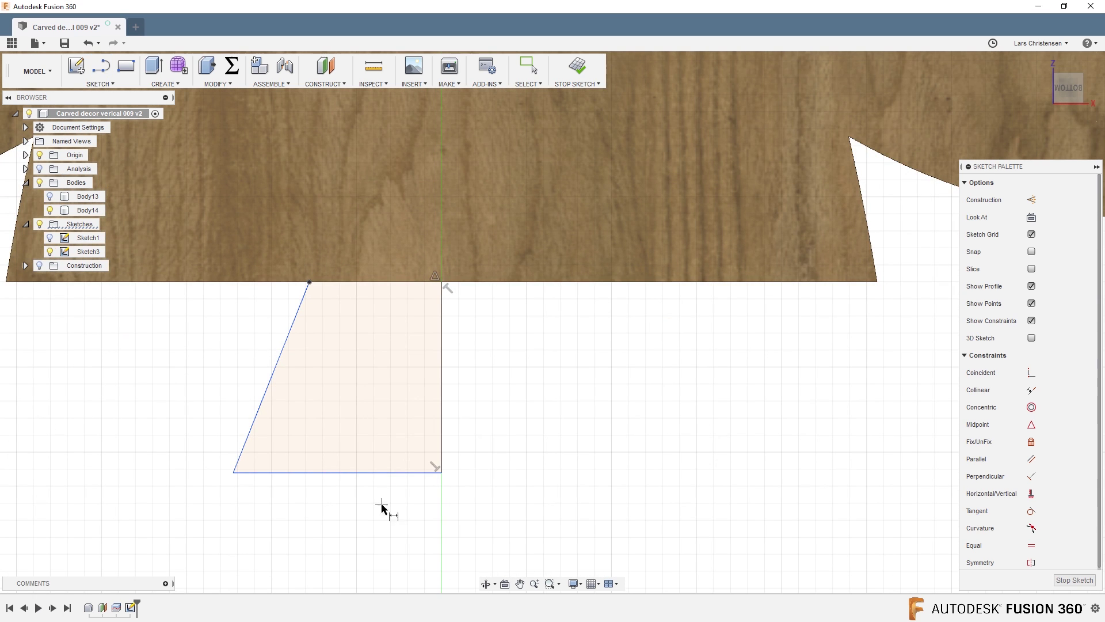
Step: Dimension the half dovetail with a 60 mm outer edge, 60 mm length and 70° slanted side, and finish the sketch
click(352, 521)
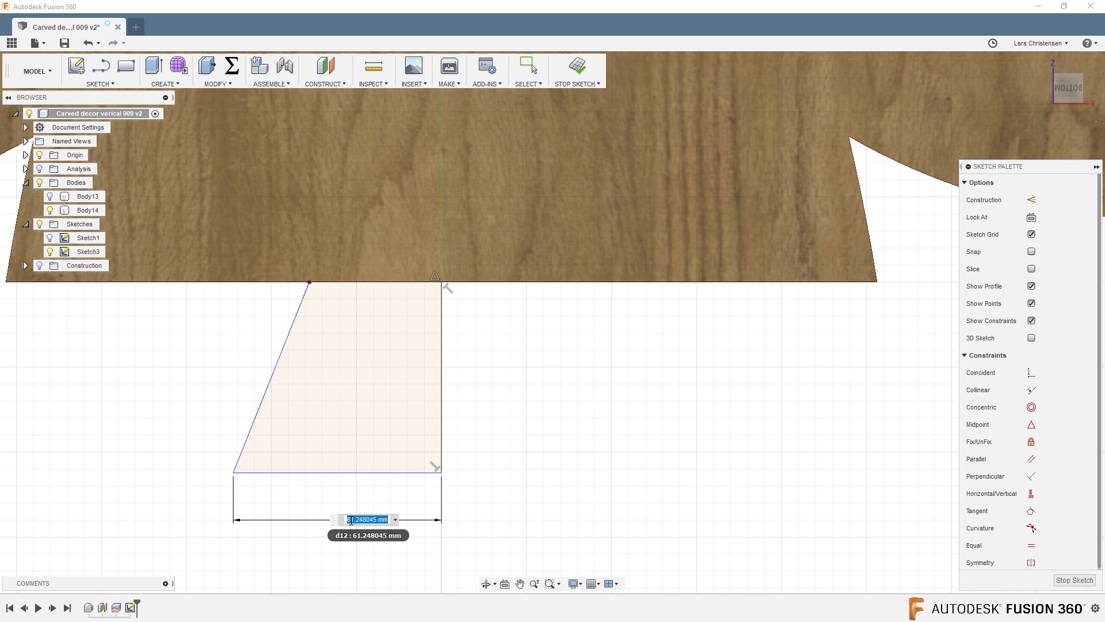
text(60)
key(Return)
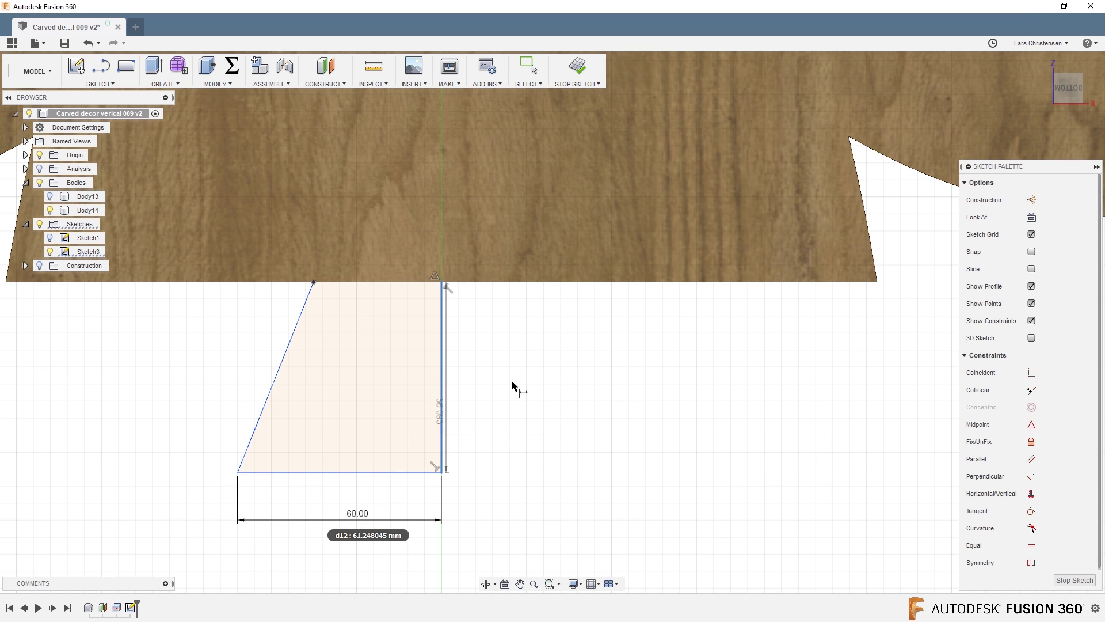
click(538, 375)
key(Return)
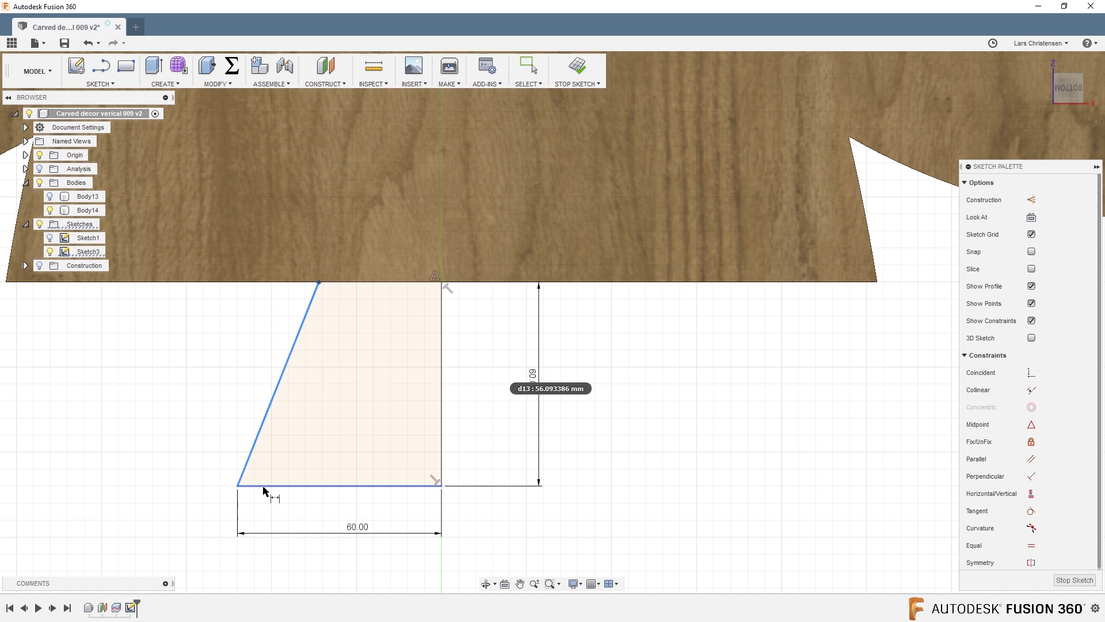
click(295, 432)
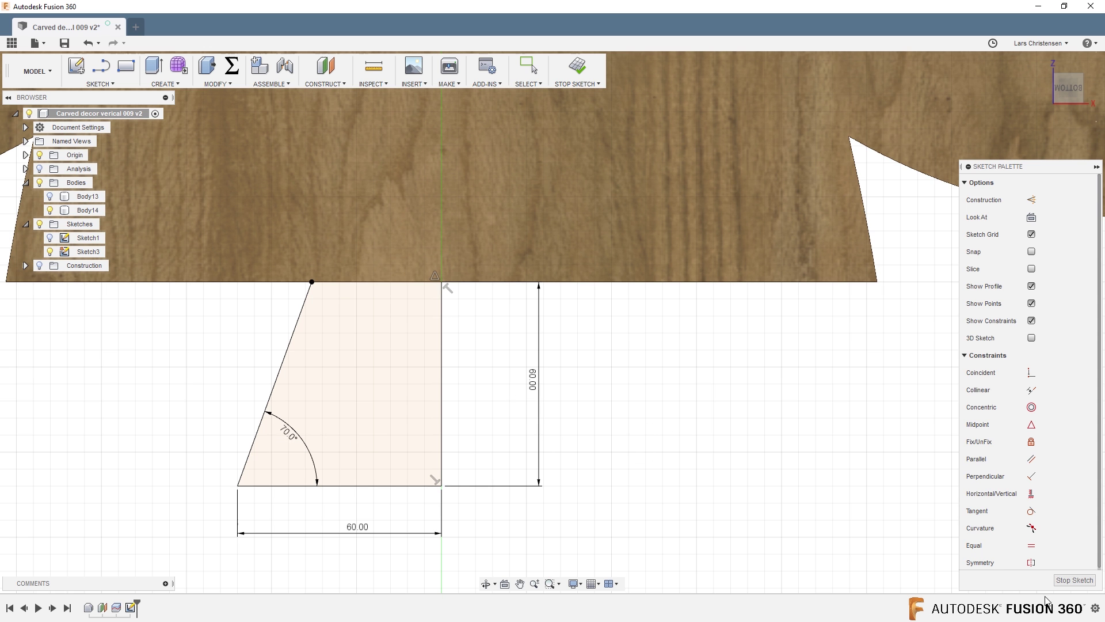
right_click(784, 580)
click(770, 555)
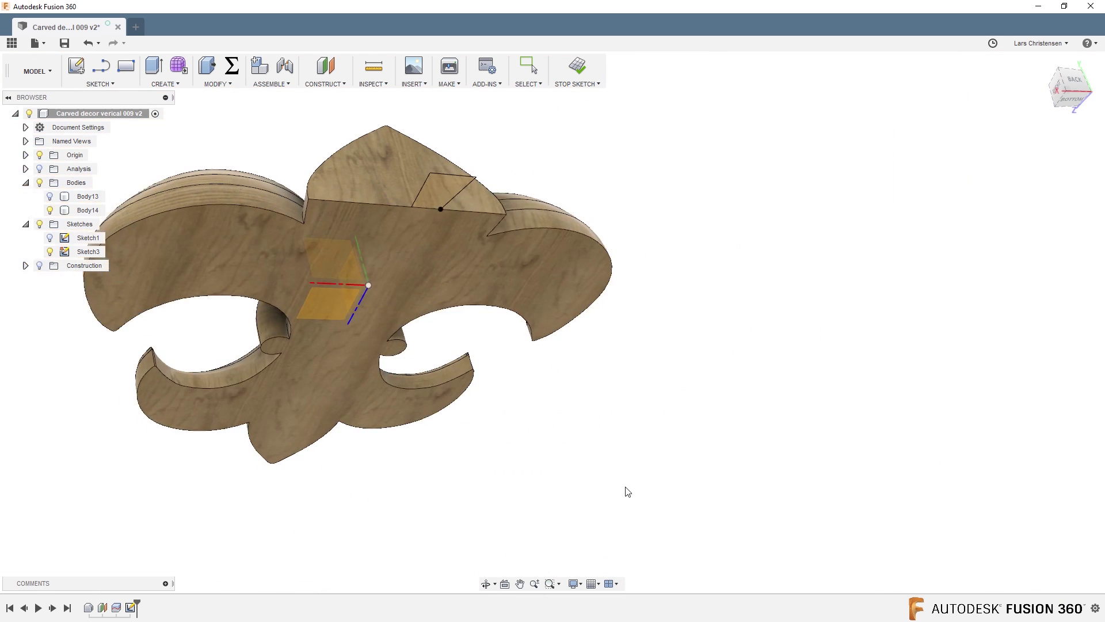
Step: Extrude the half-dovetail profile by -50 mm and join it to the larger body
key(q)
click(456, 190)
shift+middle_drag(565, 235, 491, 314)
drag(407, 352, 390, 306)
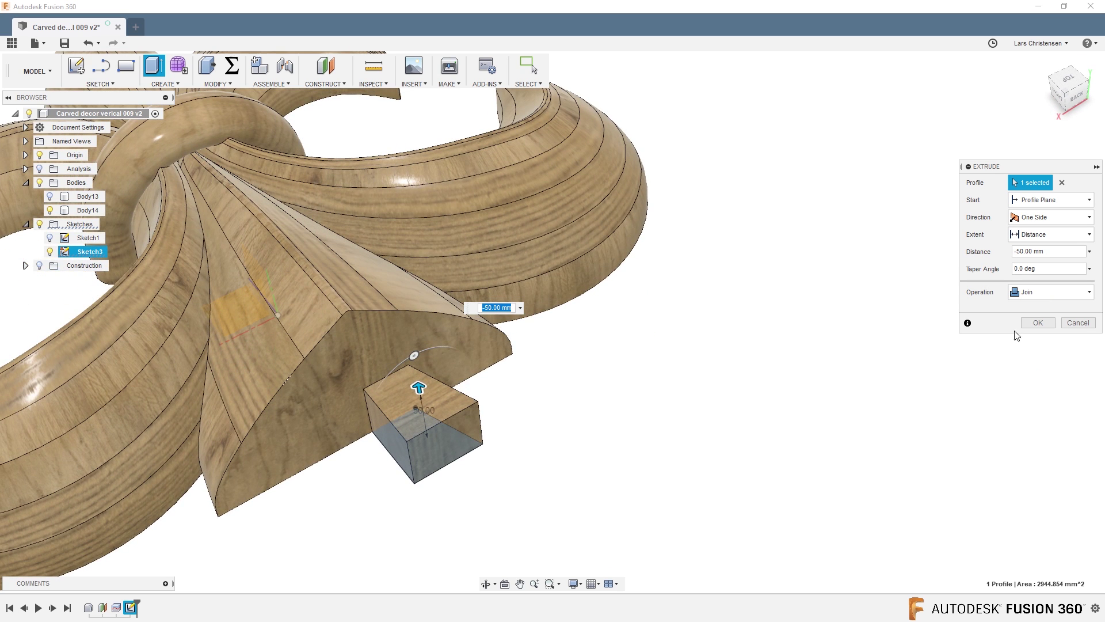
click(1037, 323)
scroll(295, 146, up, 2)
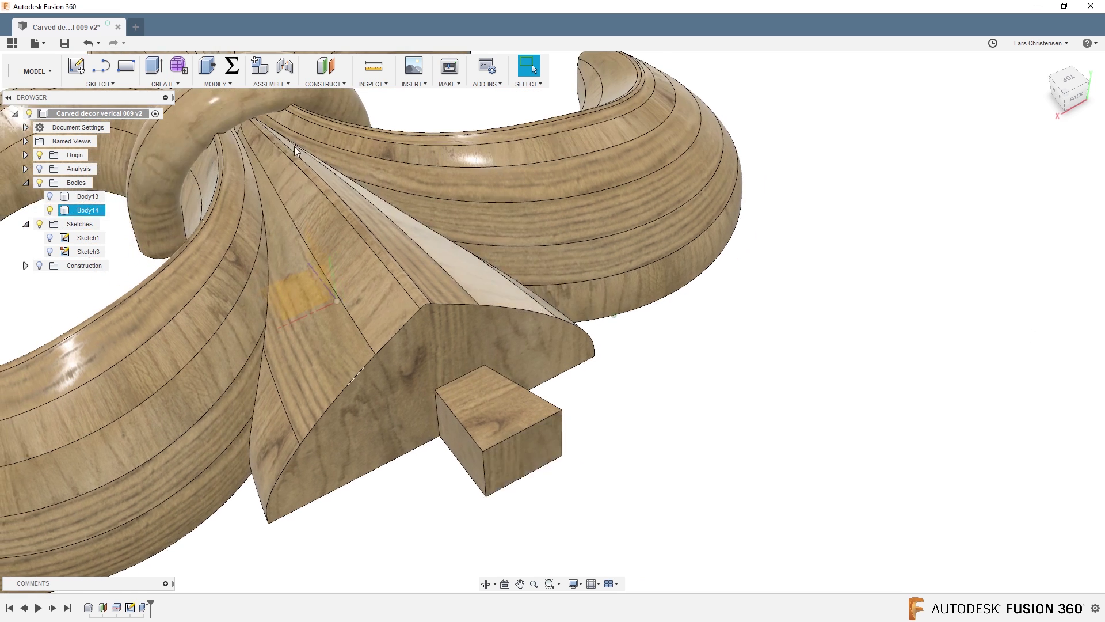
Step: Mirror three faces of the half dovetail about its flat centre face to complete the dovetail
click(213, 85)
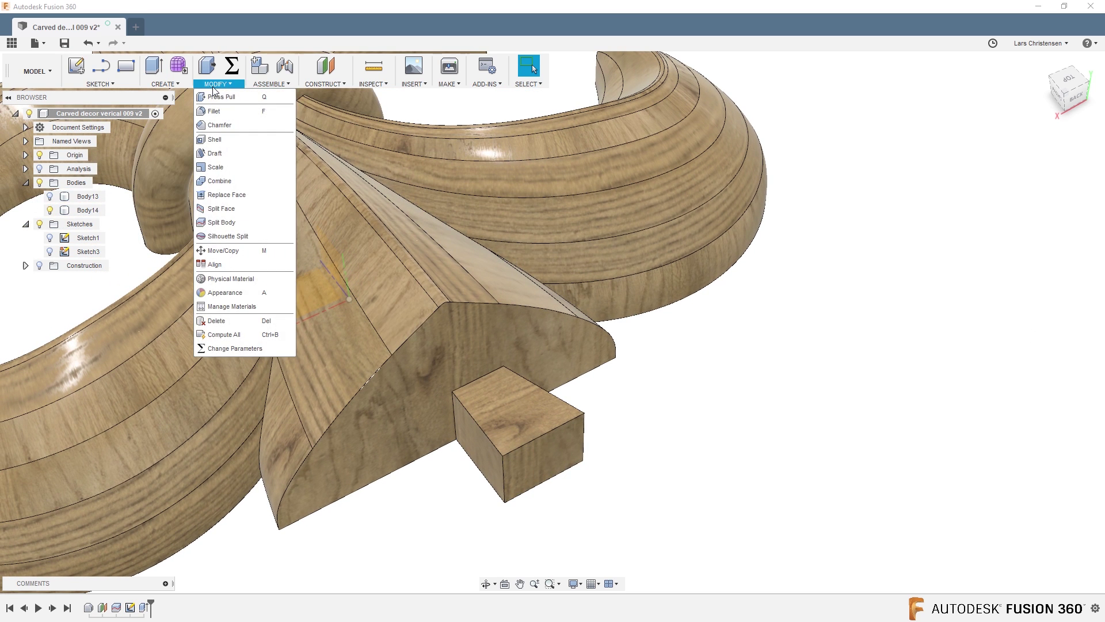
click(175, 85)
click(186, 334)
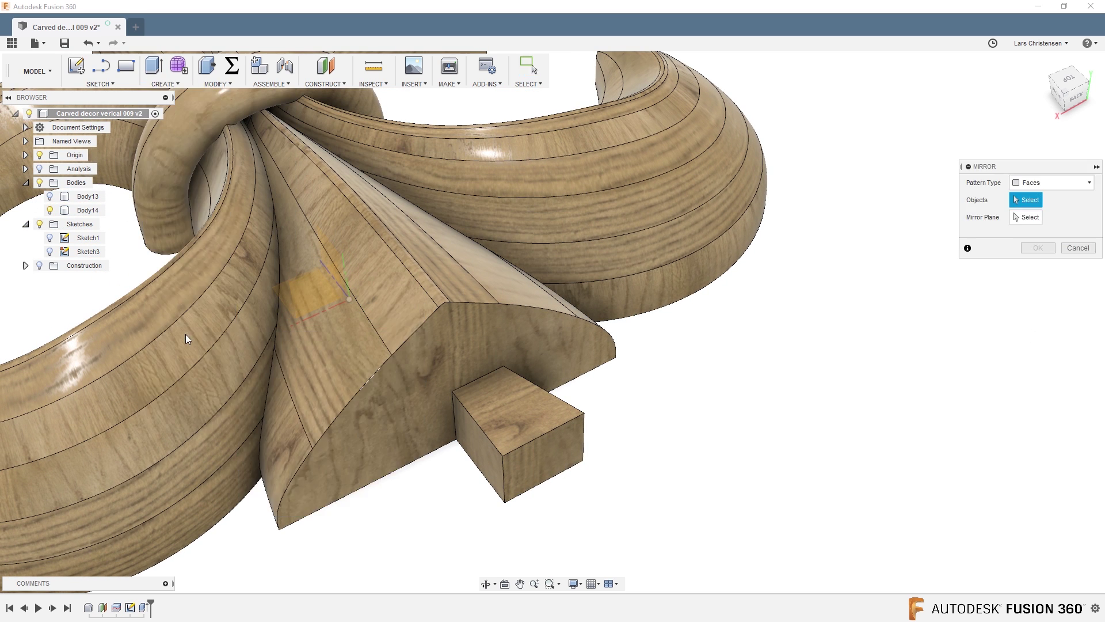
scroll(814, 432, down, 3)
shift+middle_drag(813, 432, 602, 595)
scroll(552, 391, up, 2)
click(455, 460)
shift+middle_drag(447, 468, 370, 607)
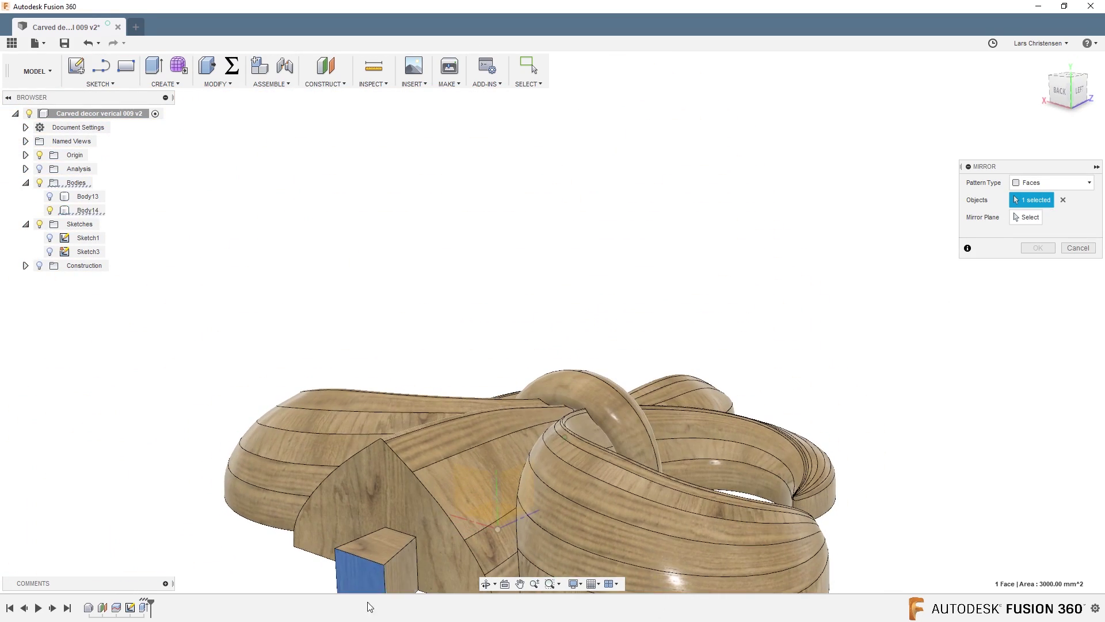
click(391, 570)
click(382, 550)
shift+middle_drag(382, 550, 958, 175)
click(620, 515)
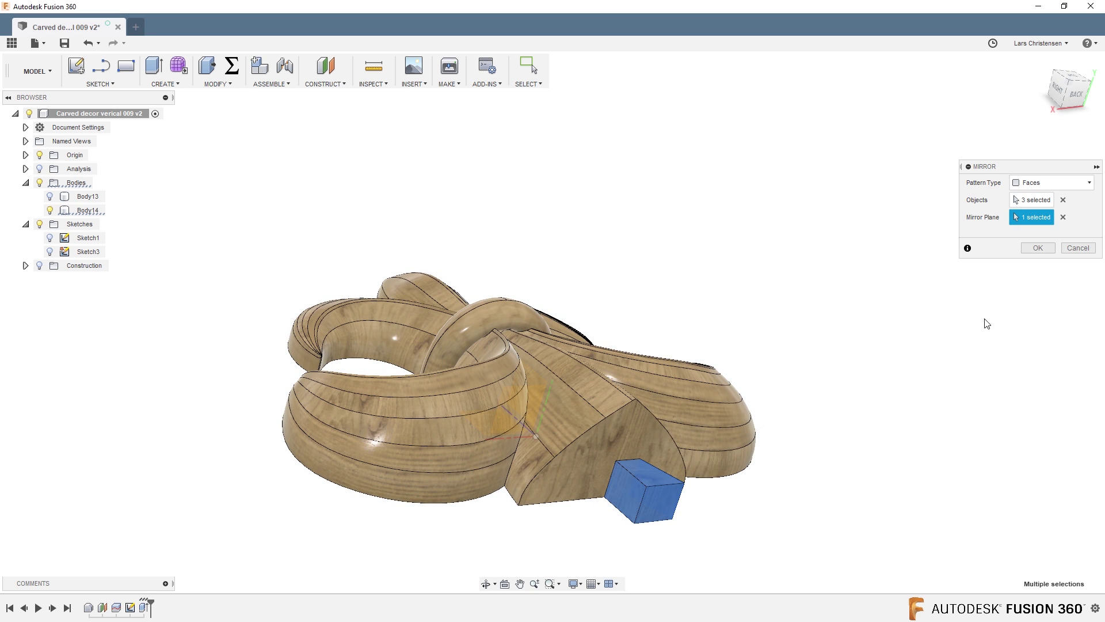
click(1037, 248)
shift+middle_drag(1009, 314, 888, 413)
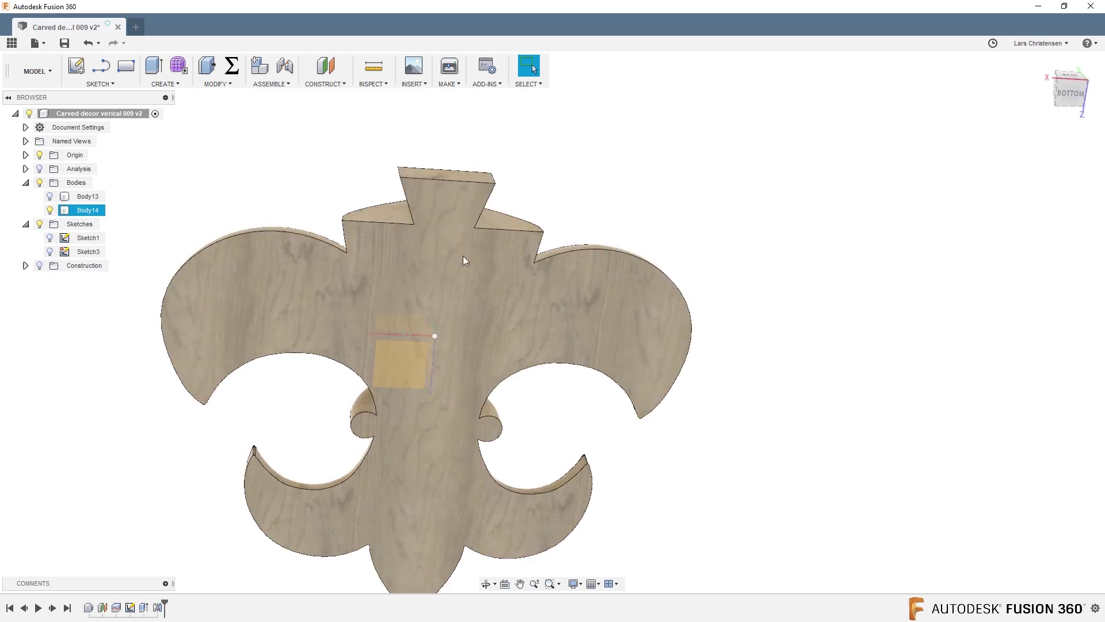
shift+middle_drag(432, 176, 870, 434)
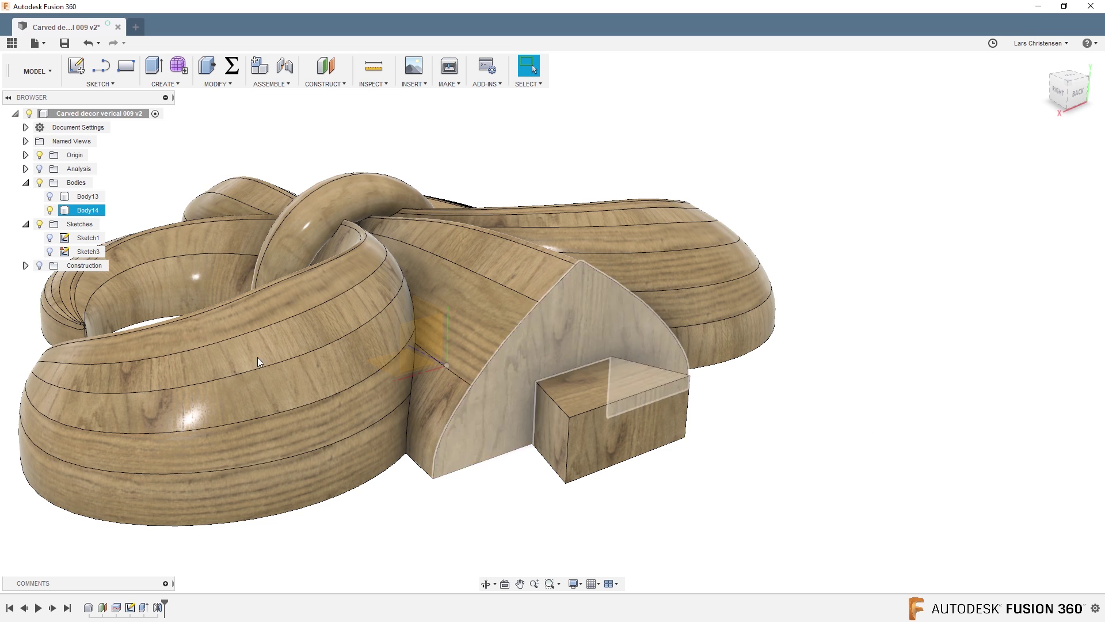
Step: Show the pointed tip body and cut the larger body's dovetail out of it with Combine, keeping the tool body
click(88, 210)
click(178, 206)
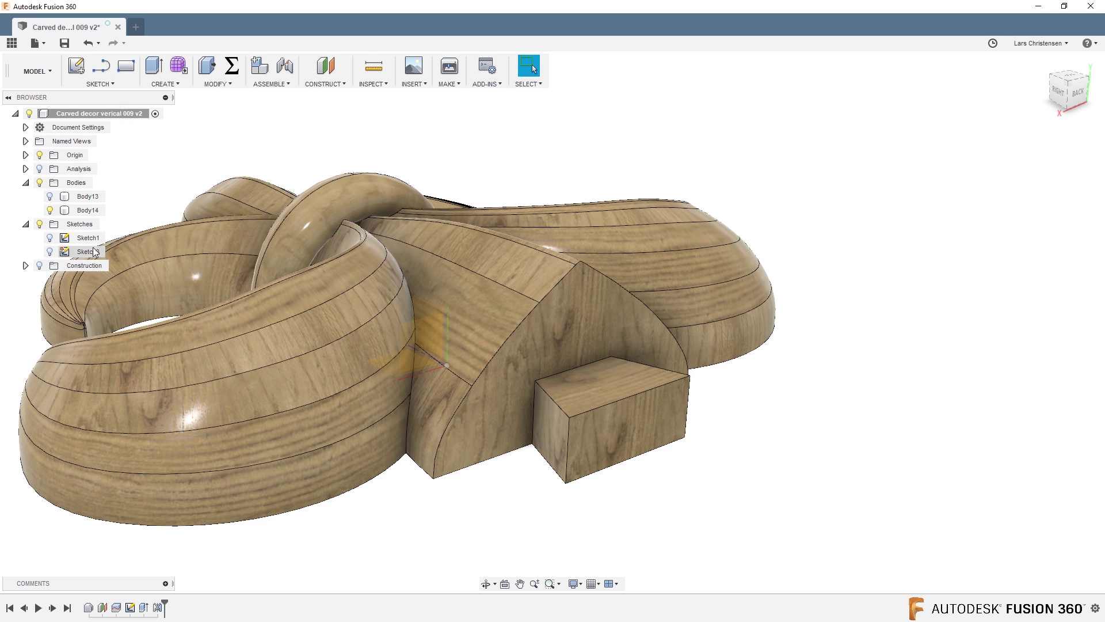
click(50, 196)
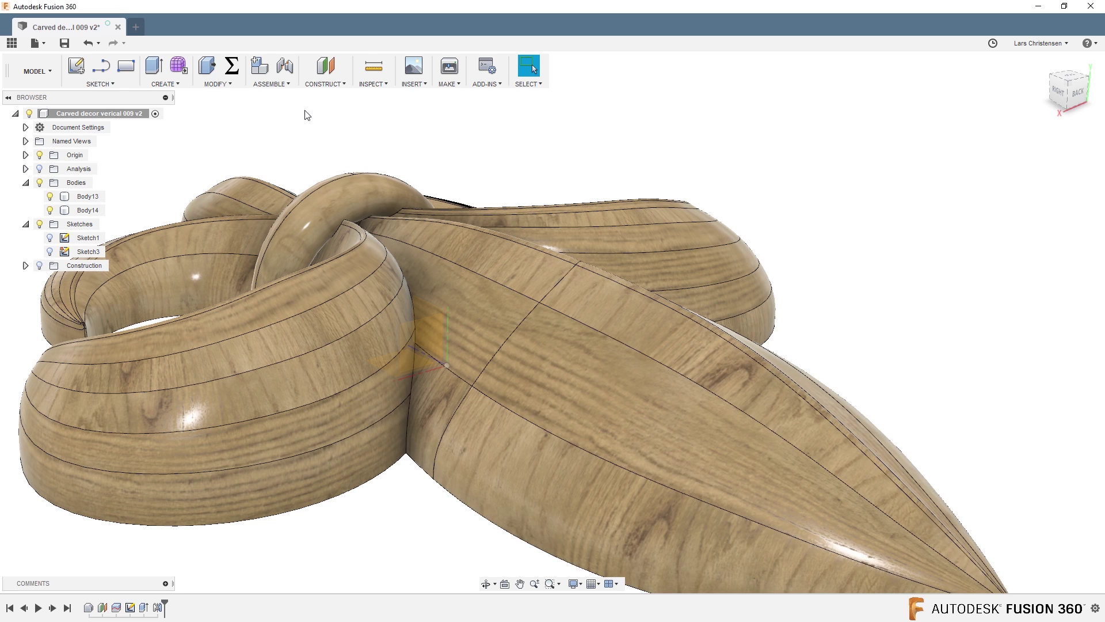
click(224, 85)
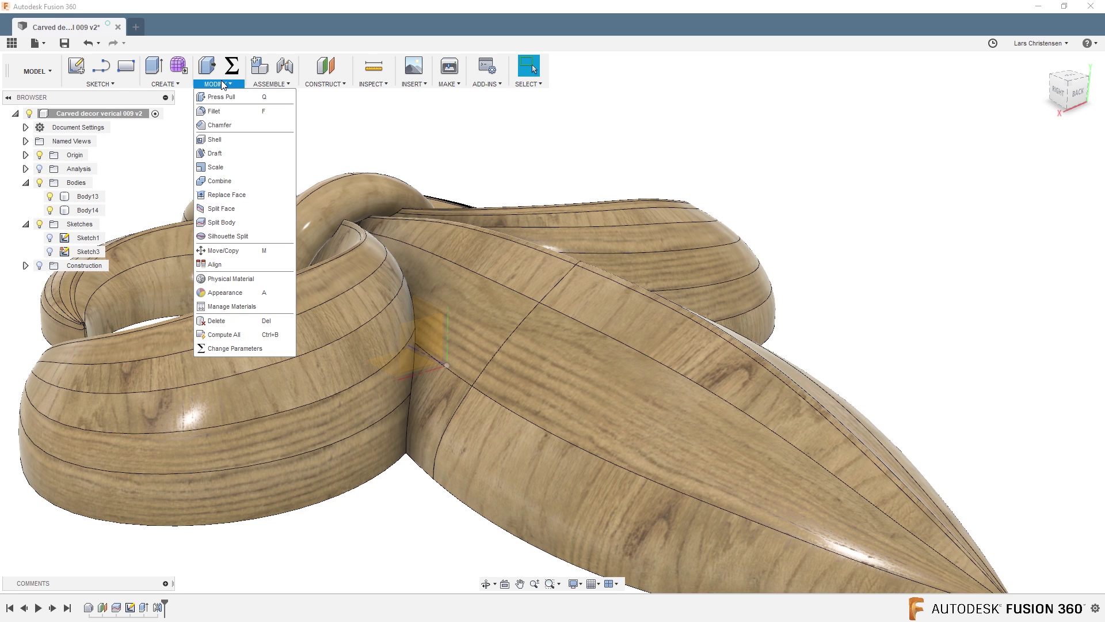
click(220, 180)
scroll(289, 168, down, 3)
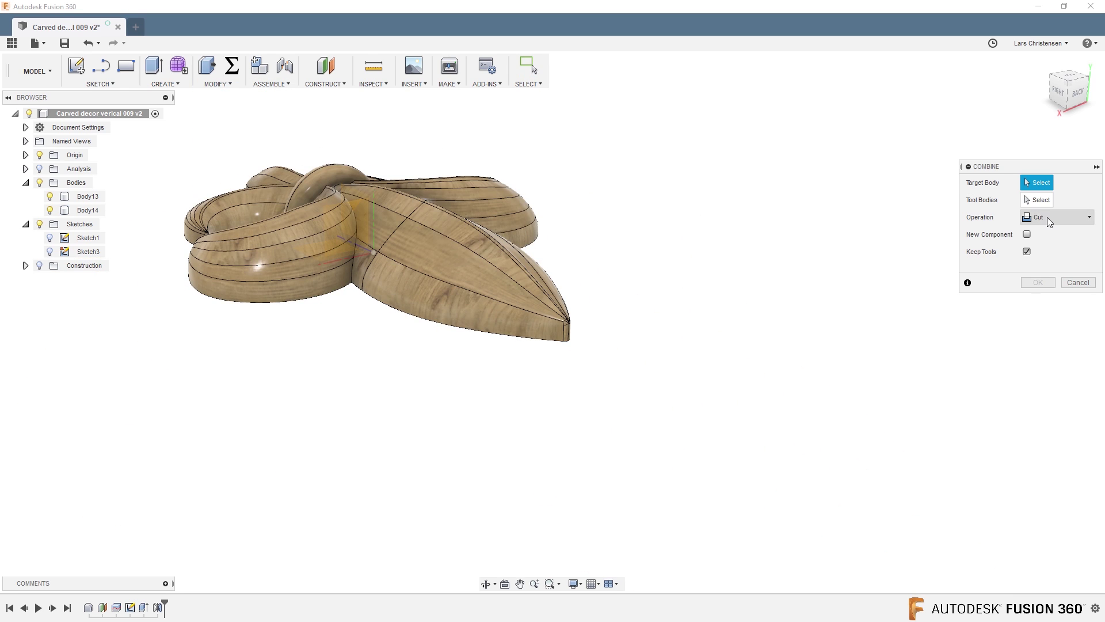
click(475, 288)
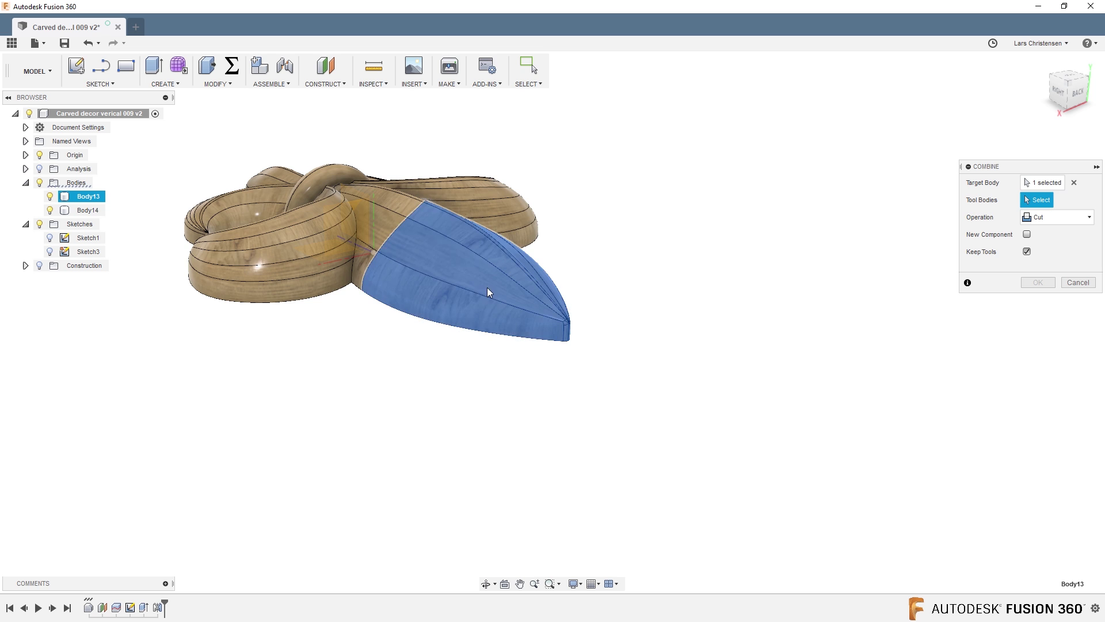
click(384, 208)
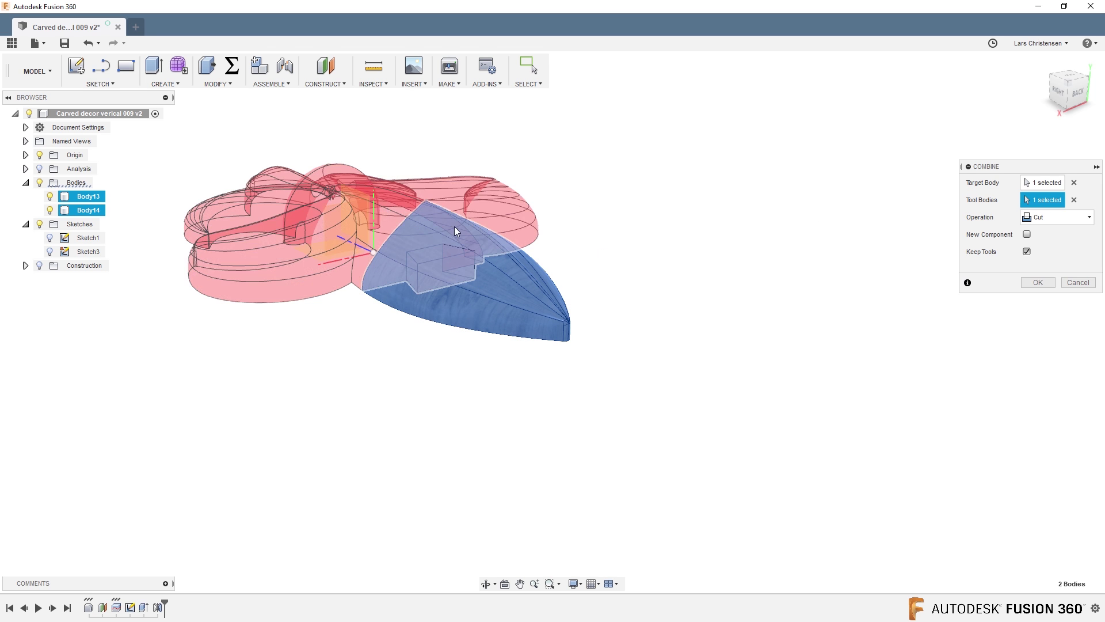
click(1038, 282)
Step: Hide the larger body, examine the dovetail pocket in the tip body, and show the larger body again
shift+middle_drag(464, 480, 423, 417)
scroll(469, 397, down, 3)
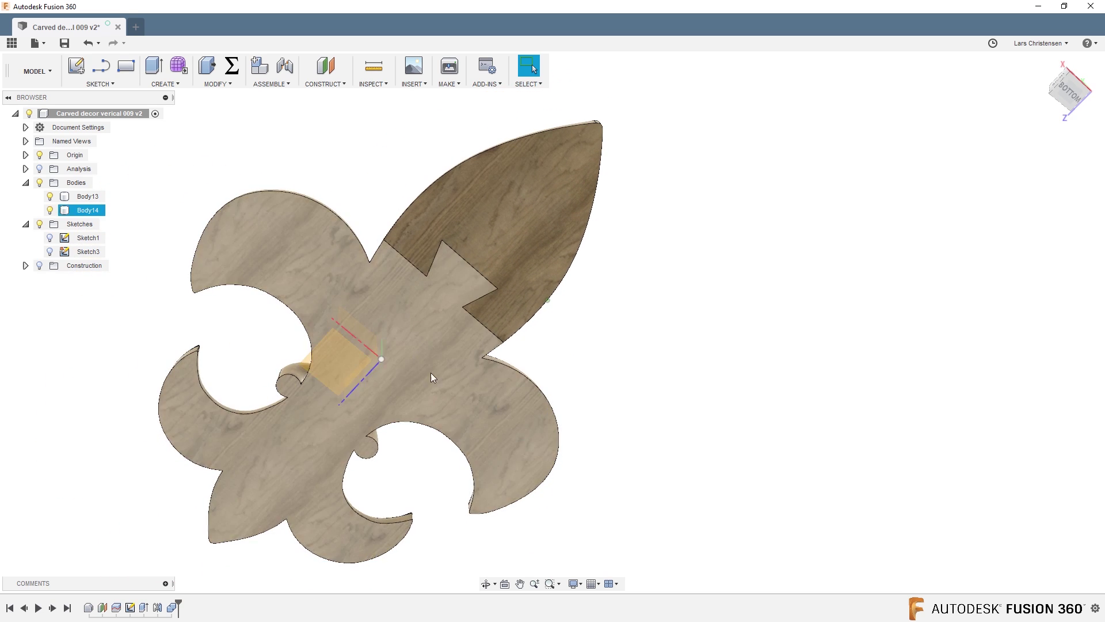
click(191, 555)
click(50, 211)
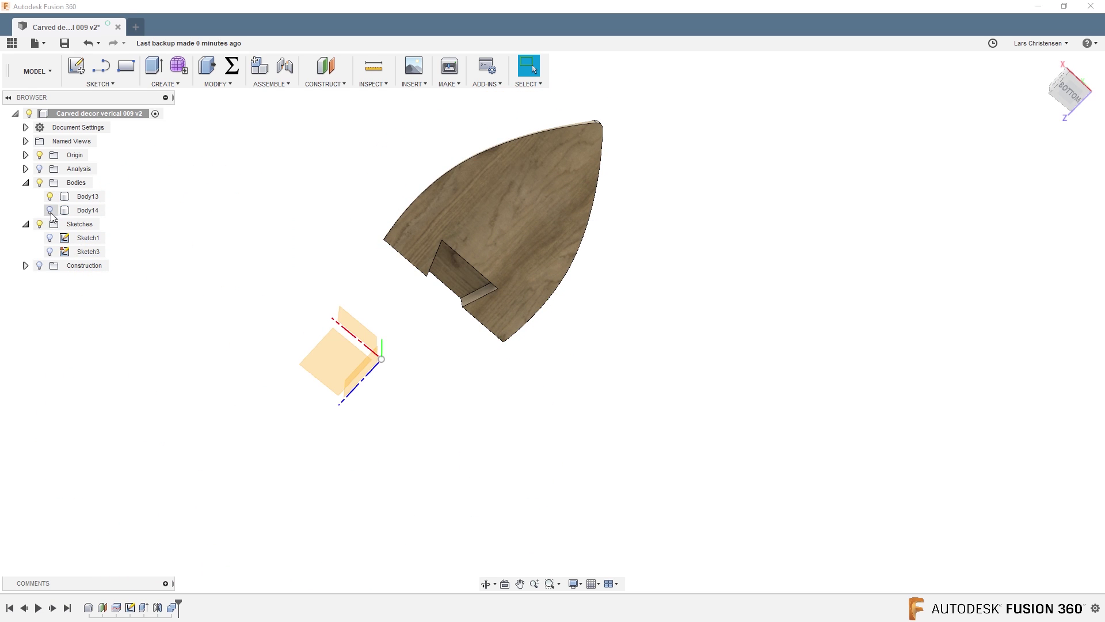
shift+middle_drag(531, 448, 520, 420)
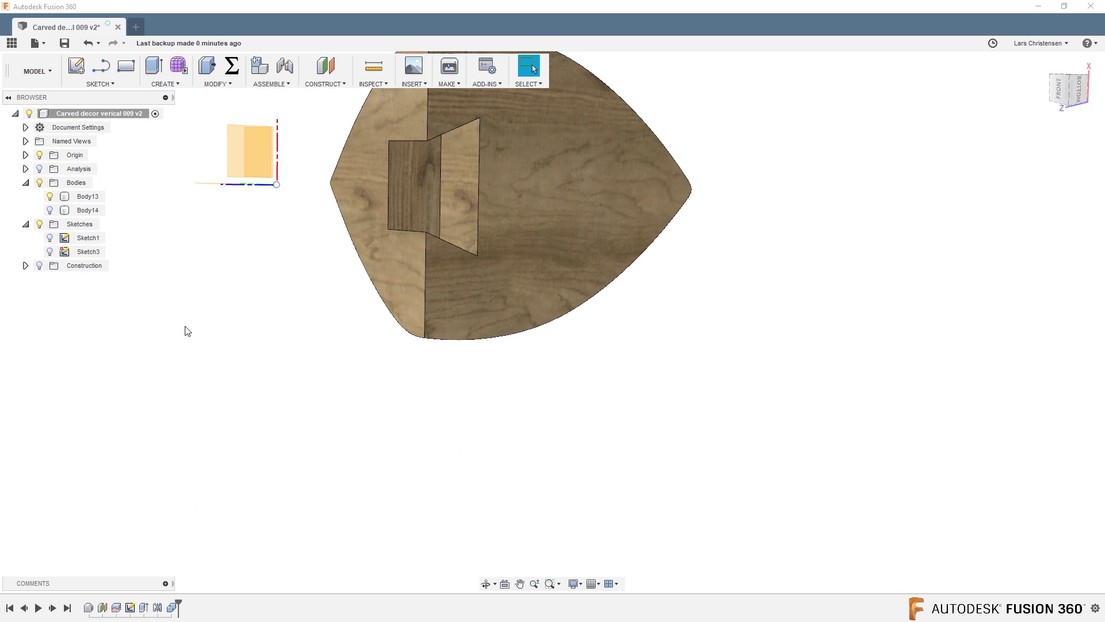
click(50, 210)
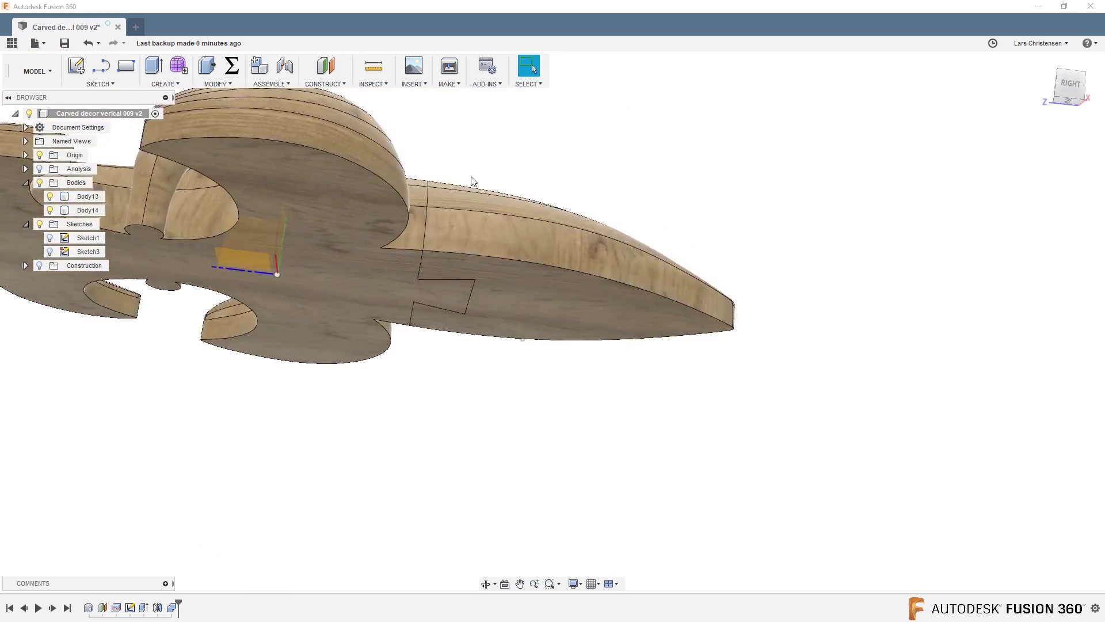